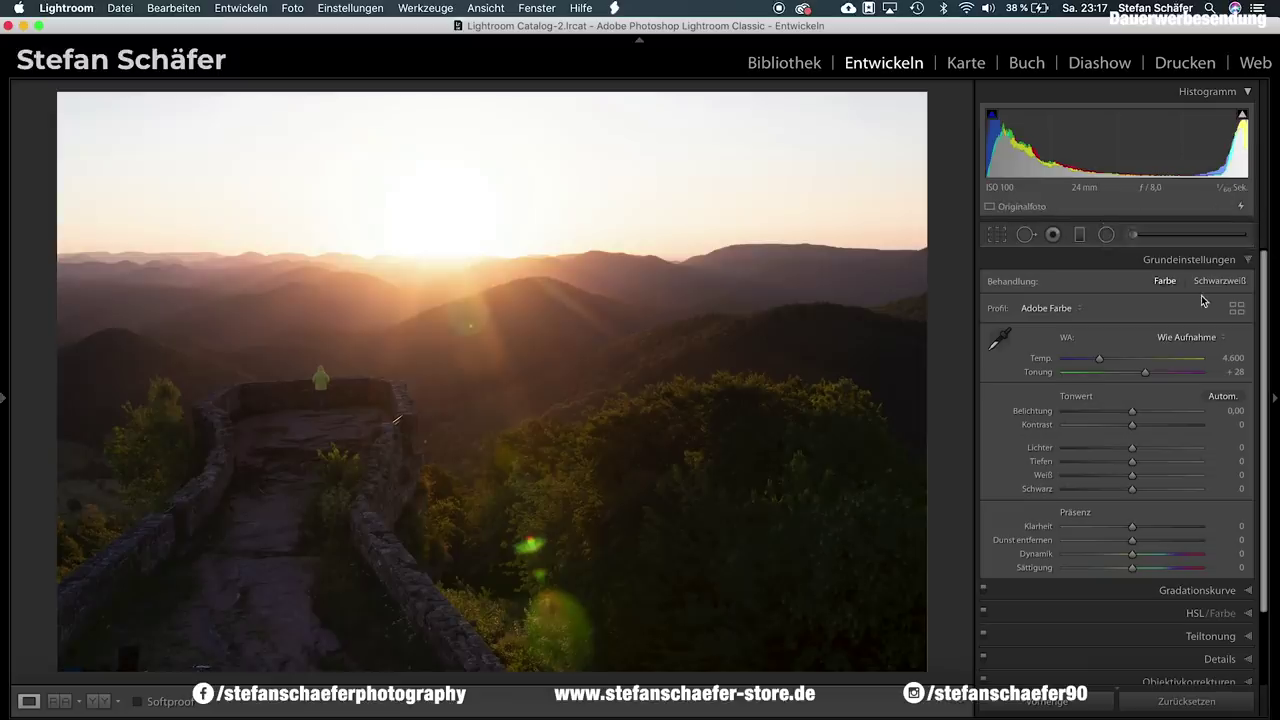
# - Lift the shadows to +18 and pull the highlights down to -39
pyautogui.moveTo(1135, 463); pyautogui.dragTo(1147, 463)
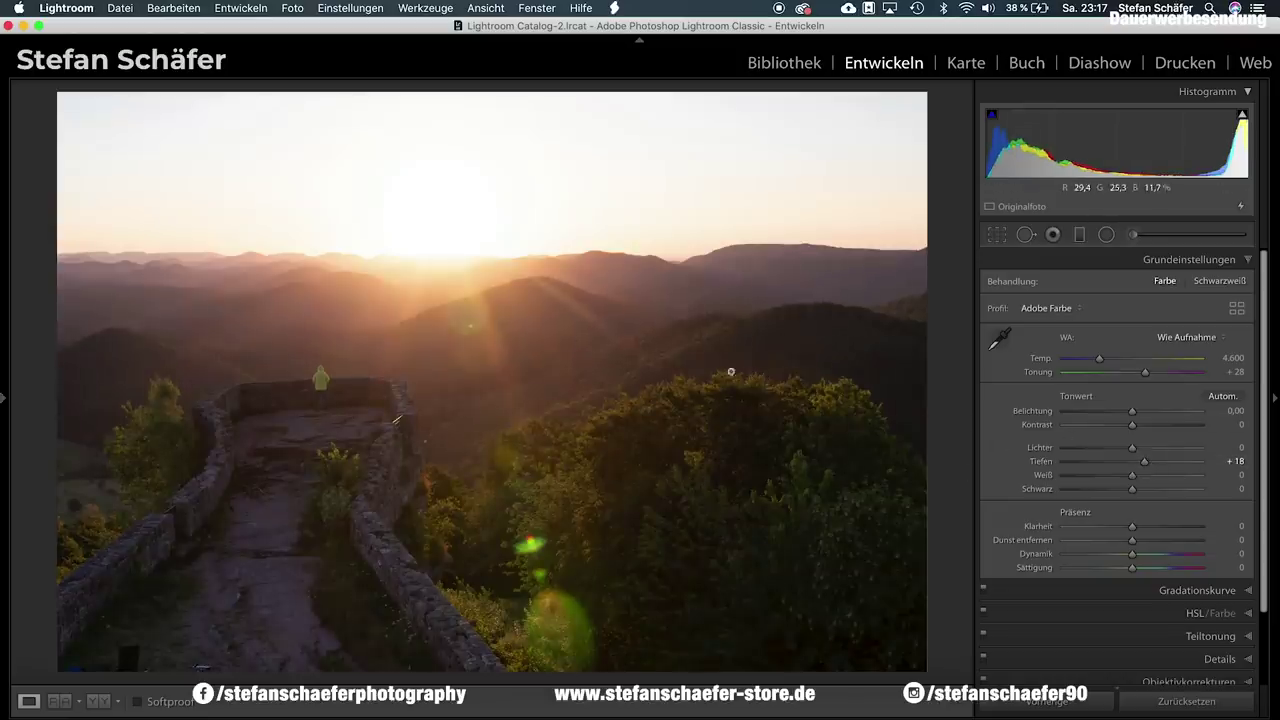
pyautogui.click(1104, 447)
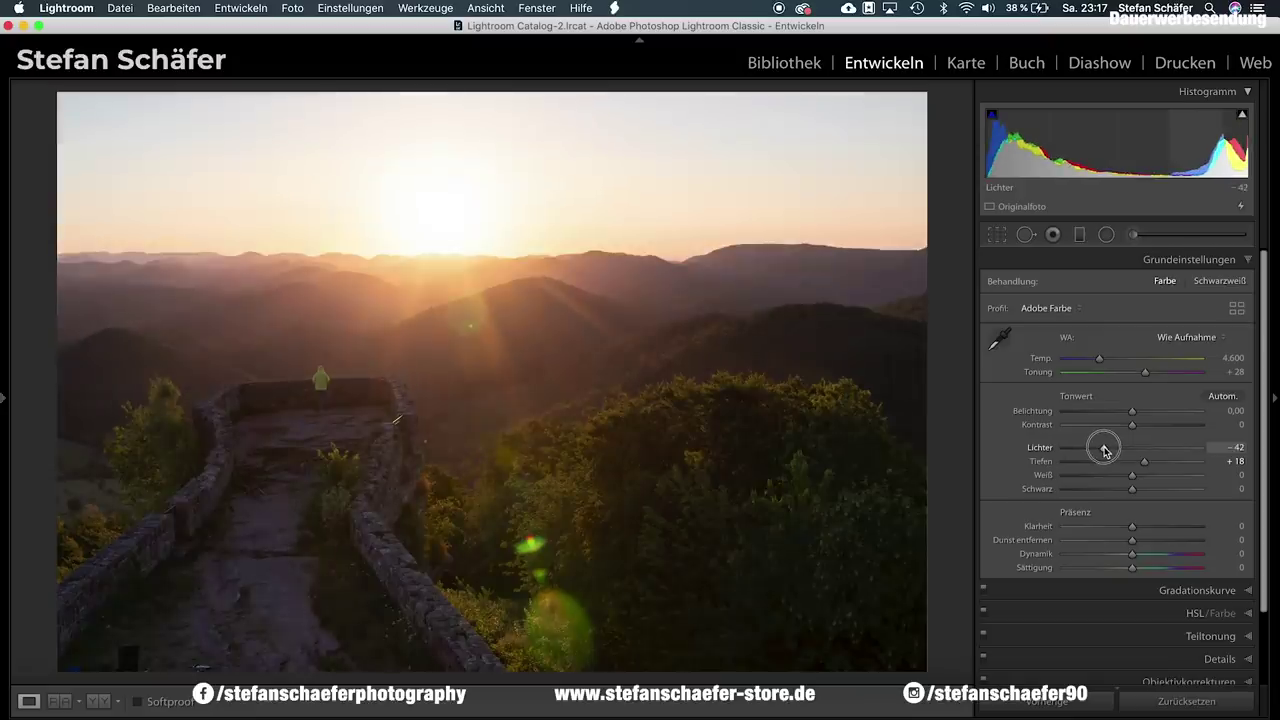
pyautogui.moveTo(1104, 450); pyautogui.dragTo(1106, 450)
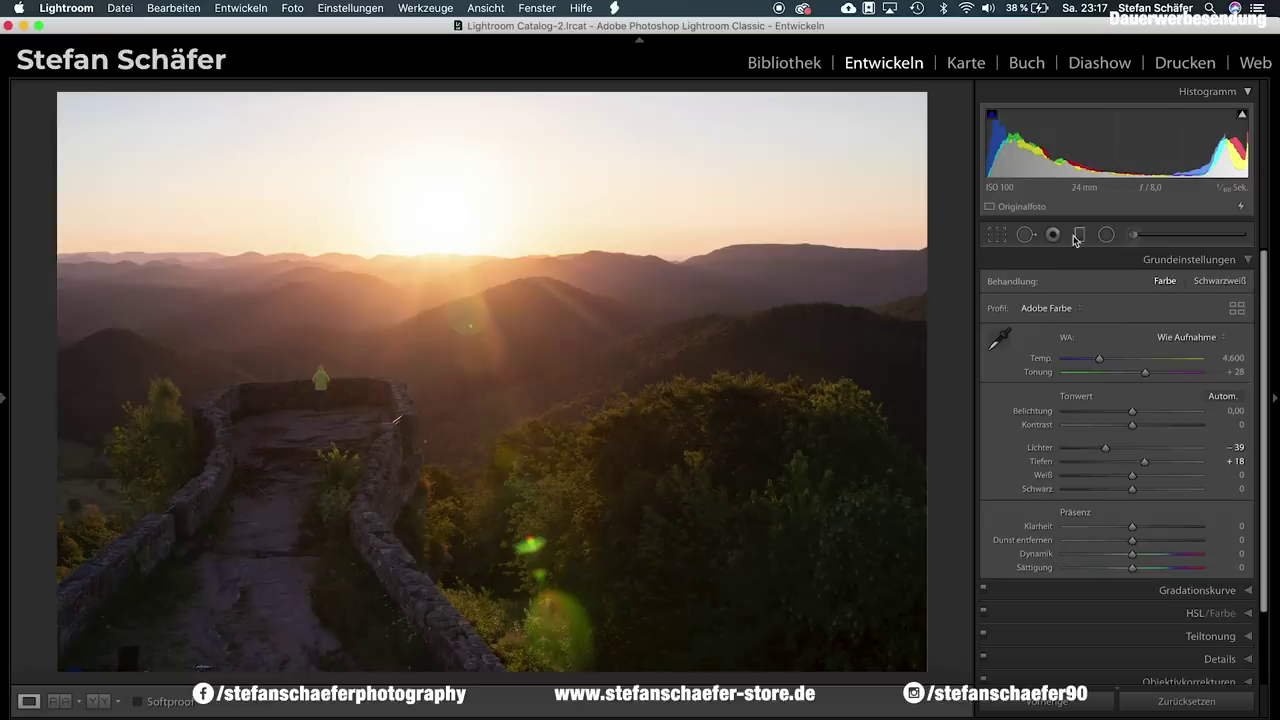
pyautogui.click(1079, 236)
# - Drag a graduated filter over the sky and mountains, with exposure -0.93, cooler temperature and more saturation
pyautogui.moveTo(425, 173); pyautogui.dragTo(428, 293)
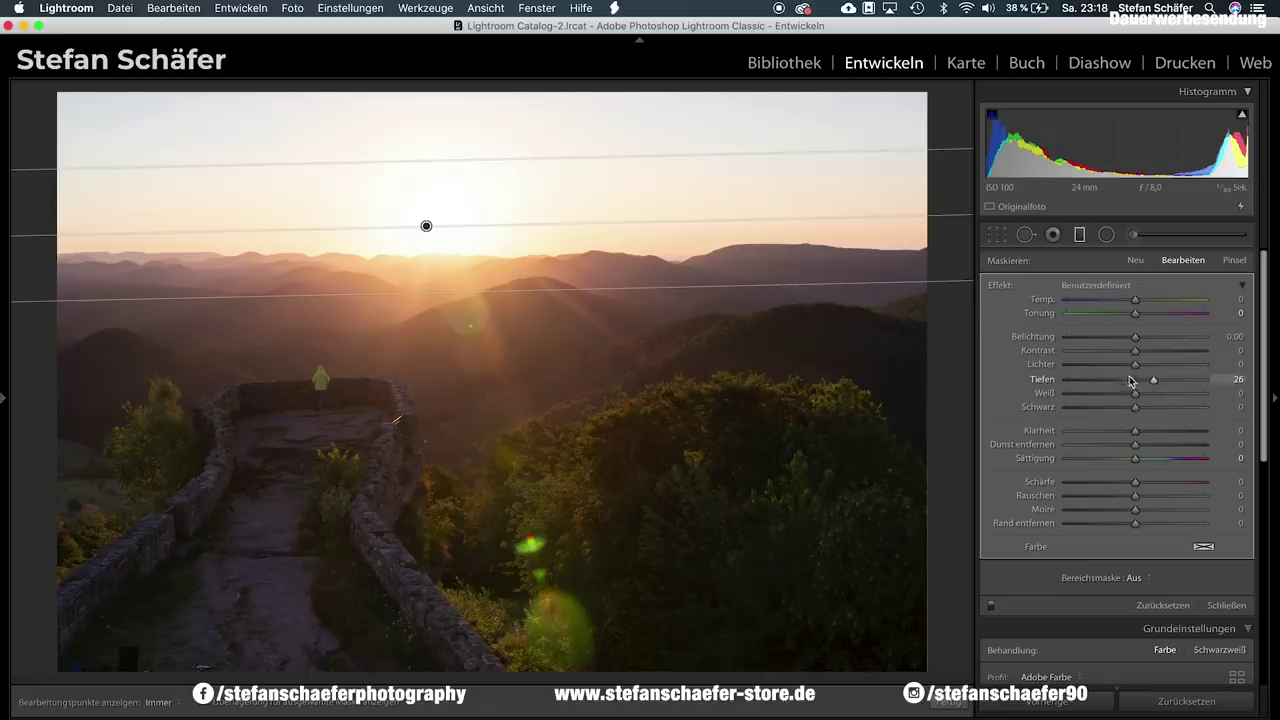
pyautogui.moveTo(1135, 337); pyautogui.dragTo(1120, 340)
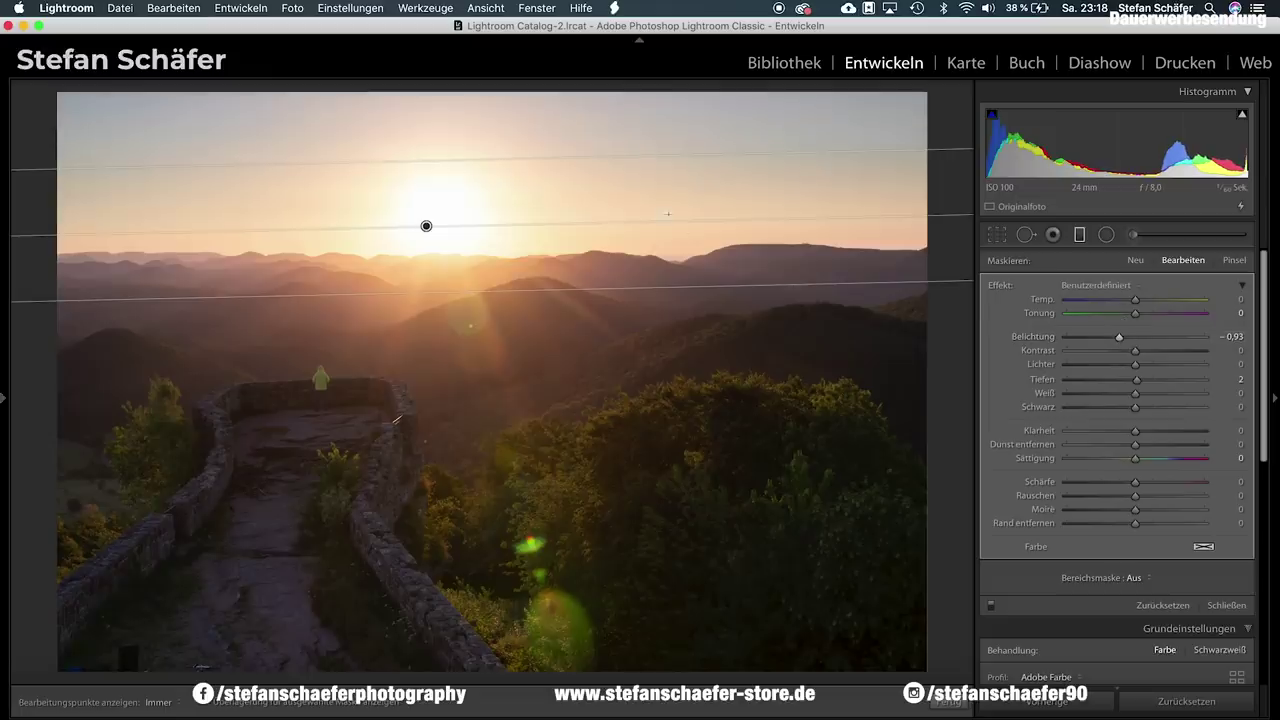
pyautogui.moveTo(410, 290); pyautogui.dragTo(409, 340)
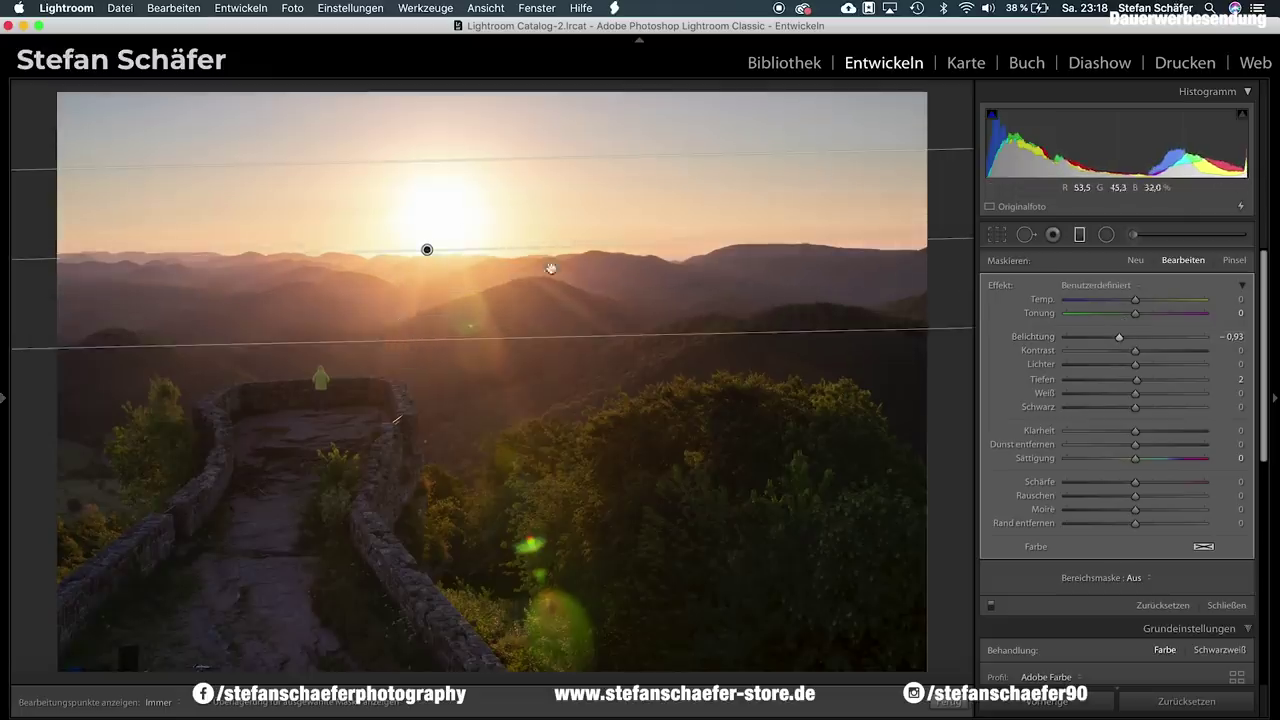
pyautogui.moveTo(1126, 305); pyautogui.dragTo(1126, 303)
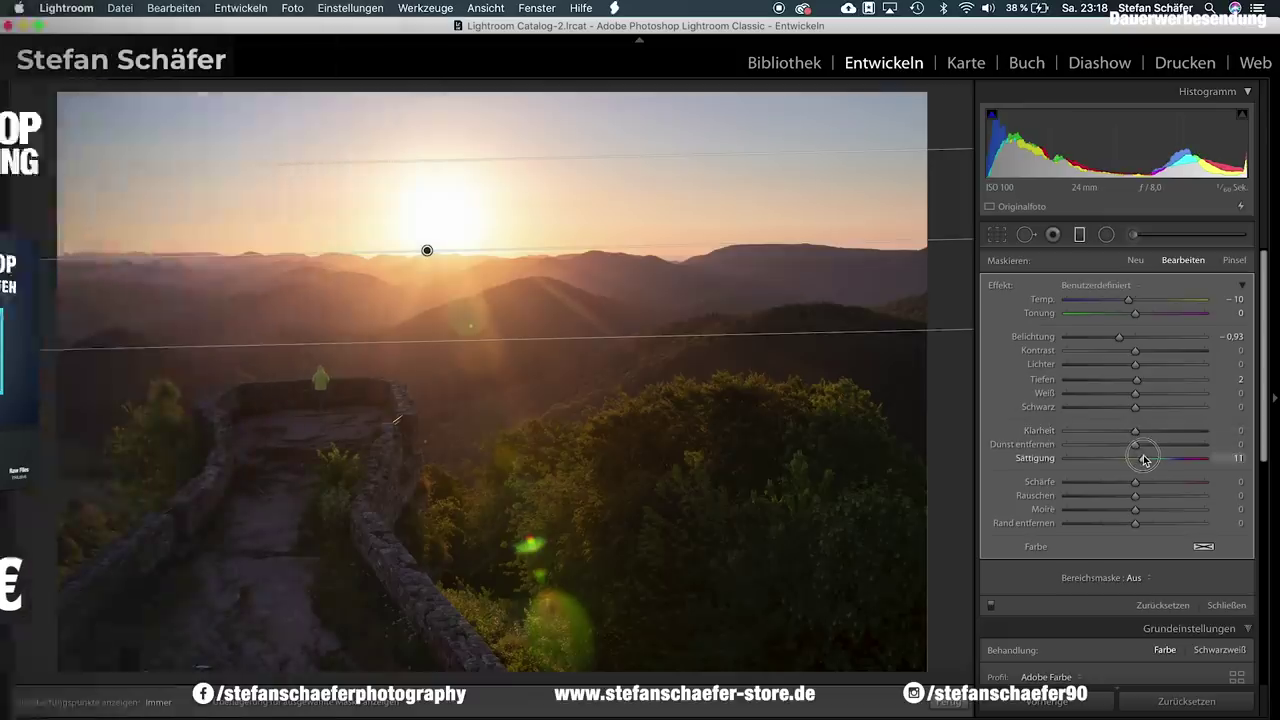
pyautogui.click(947, 701)
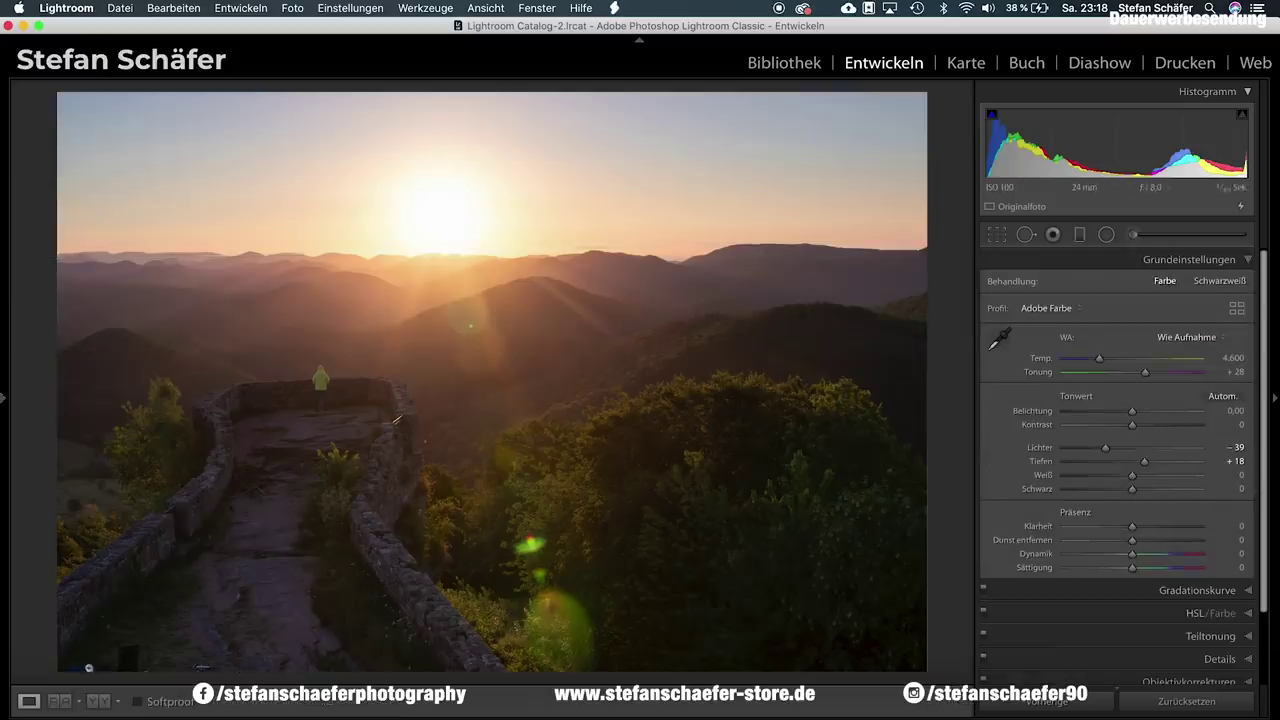
# - Raise the bottom crop edge slightly to trim the bottom strip and apply the crop
pyautogui.moveTo(94, 666); pyautogui.dragTo(262, 546)
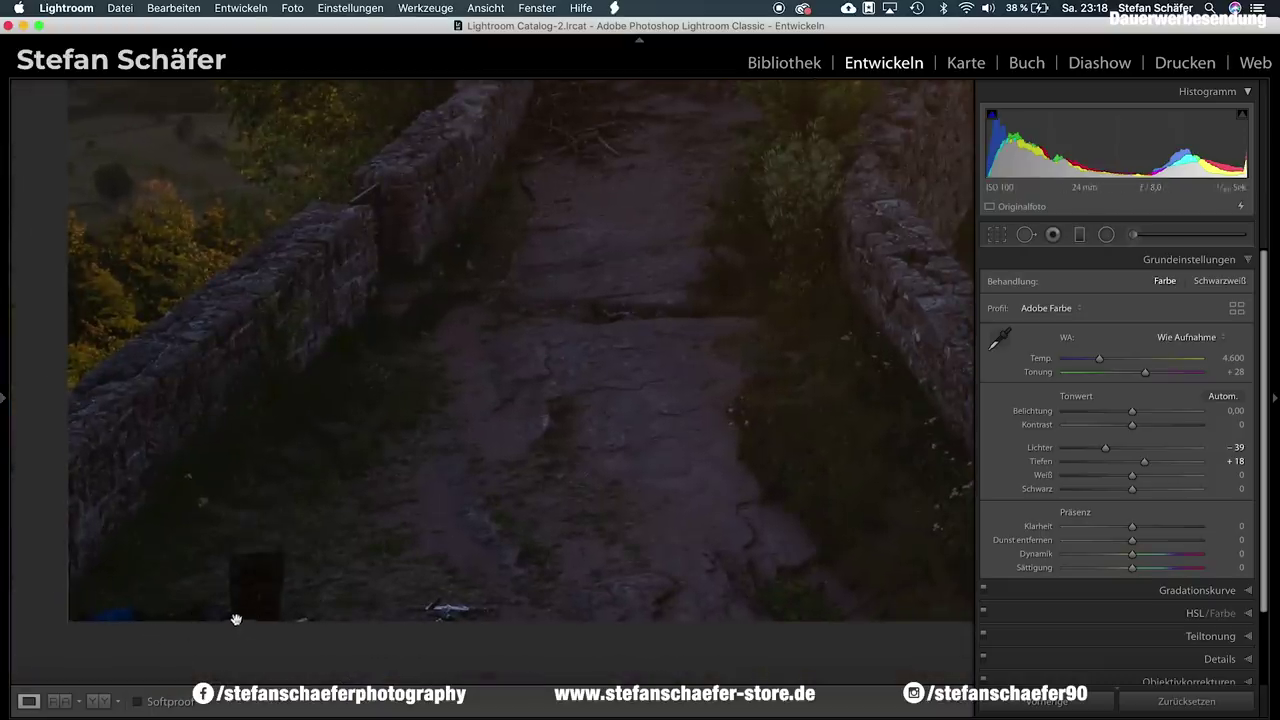
pyautogui.click(447, 625)
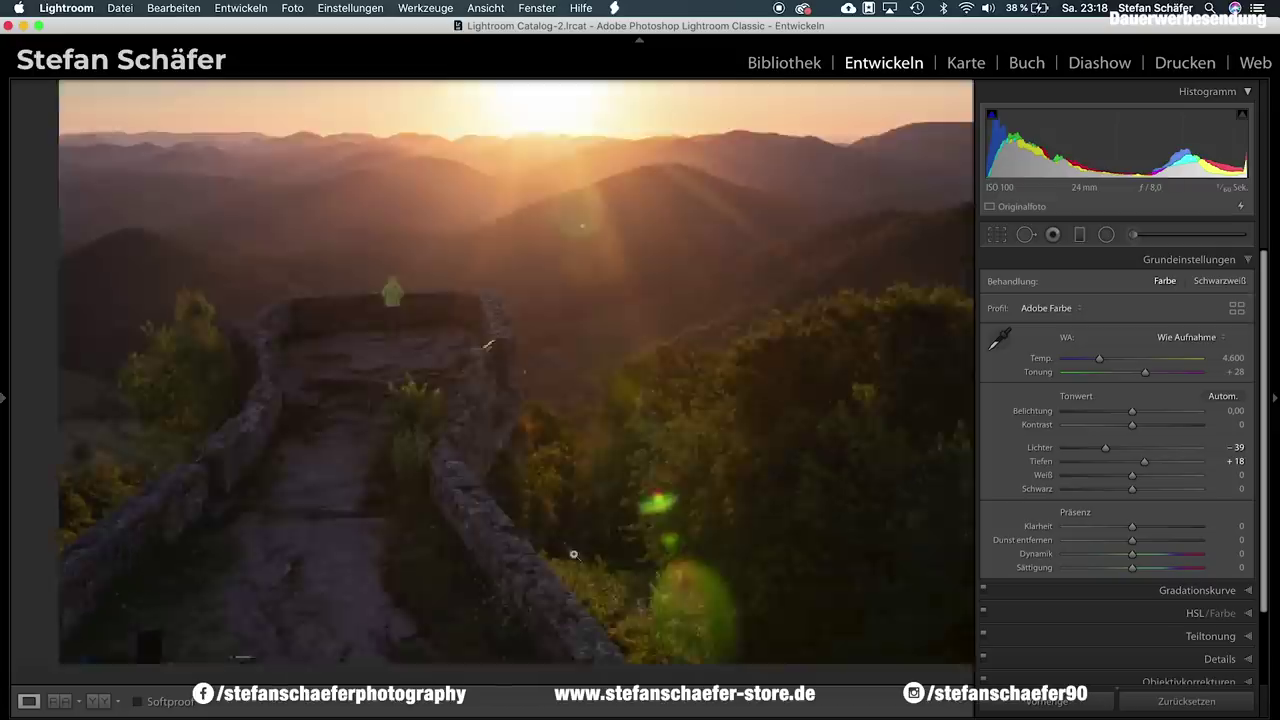
pyautogui.click(997, 234)
pyautogui.moveTo(490, 671); pyautogui.dragTo(488, 661)
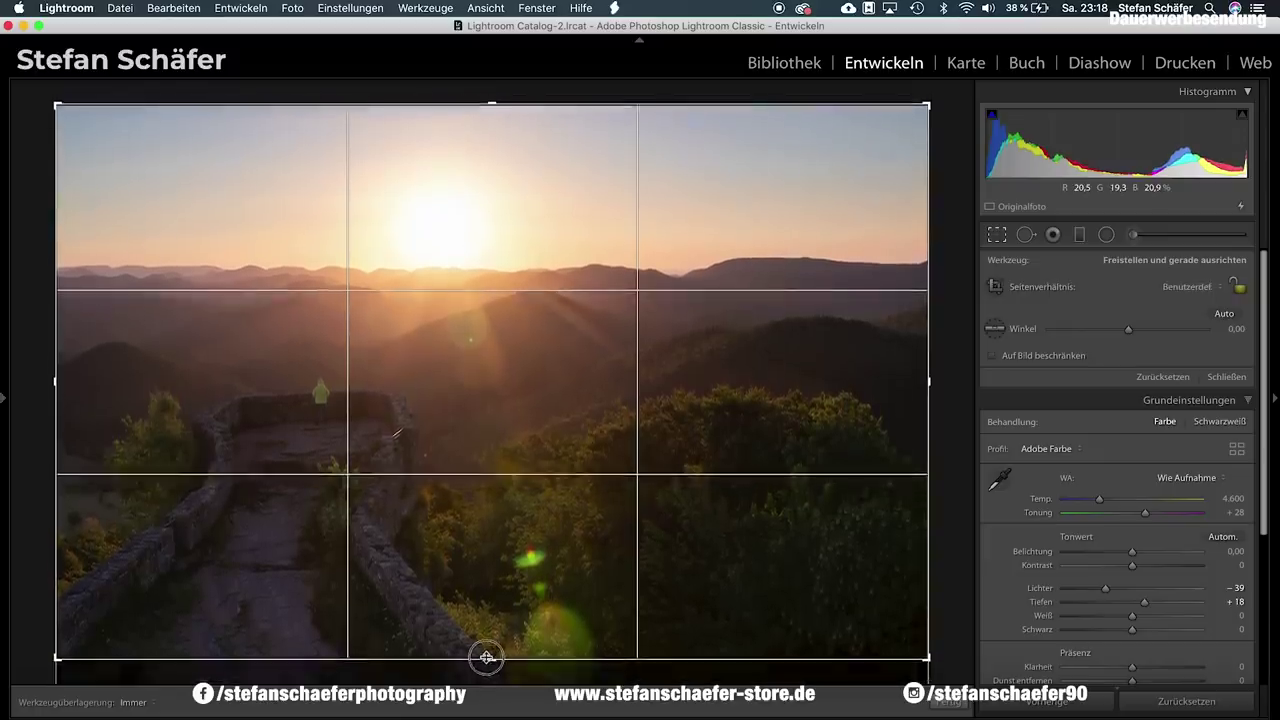
pyautogui.moveTo(488, 661); pyautogui.dragTo(483, 653)
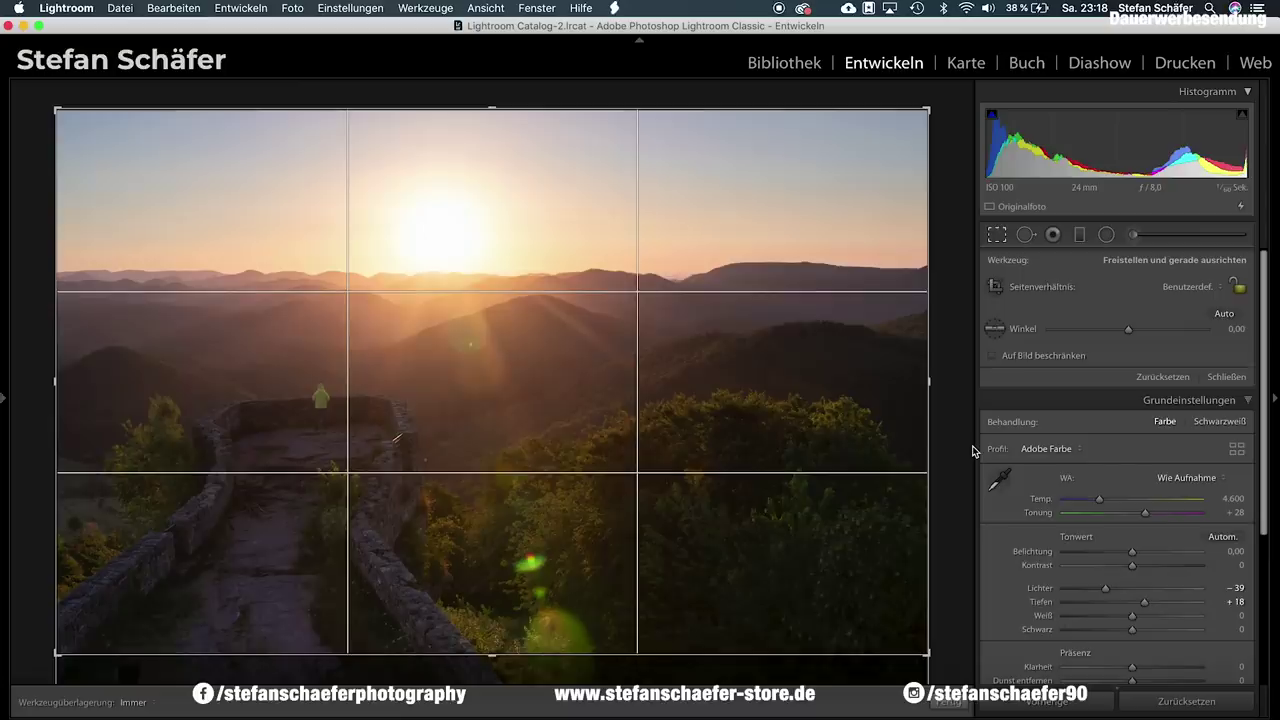
pyautogui.press('Return')
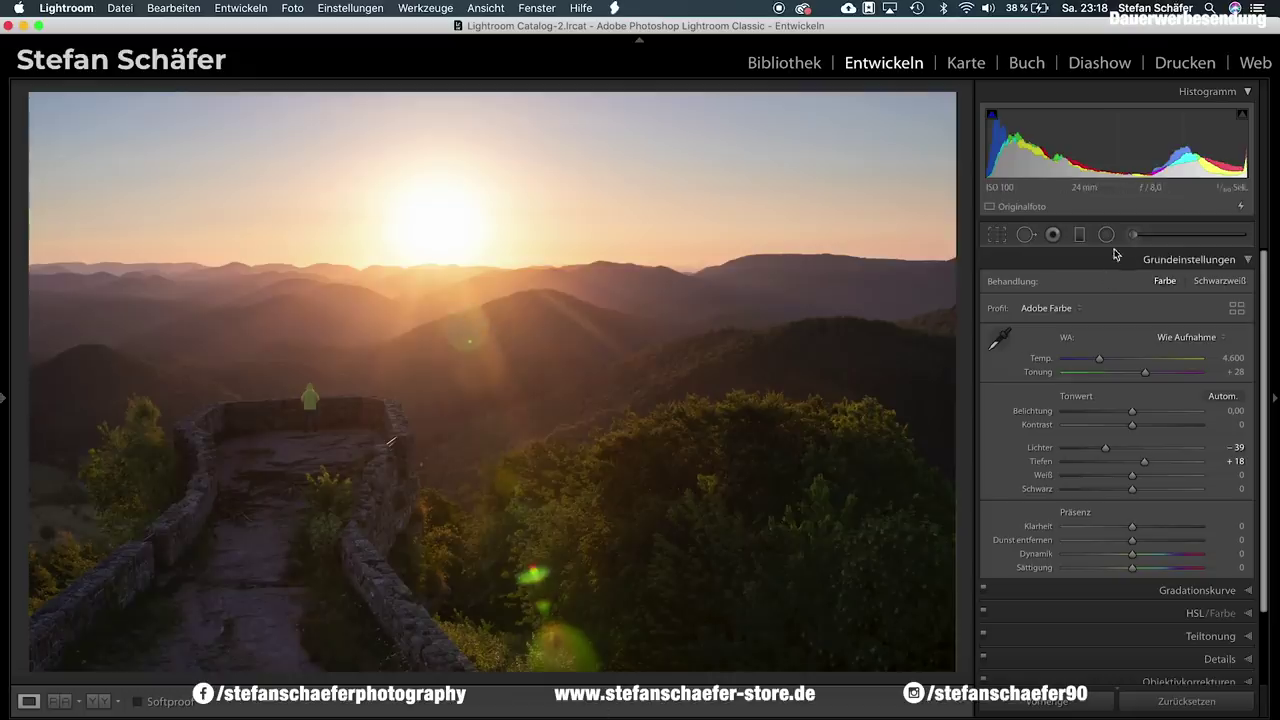
# - Heal the green lens-flare spots in the trees, picking cleaner source areas for each
pyautogui.click(1026, 236)
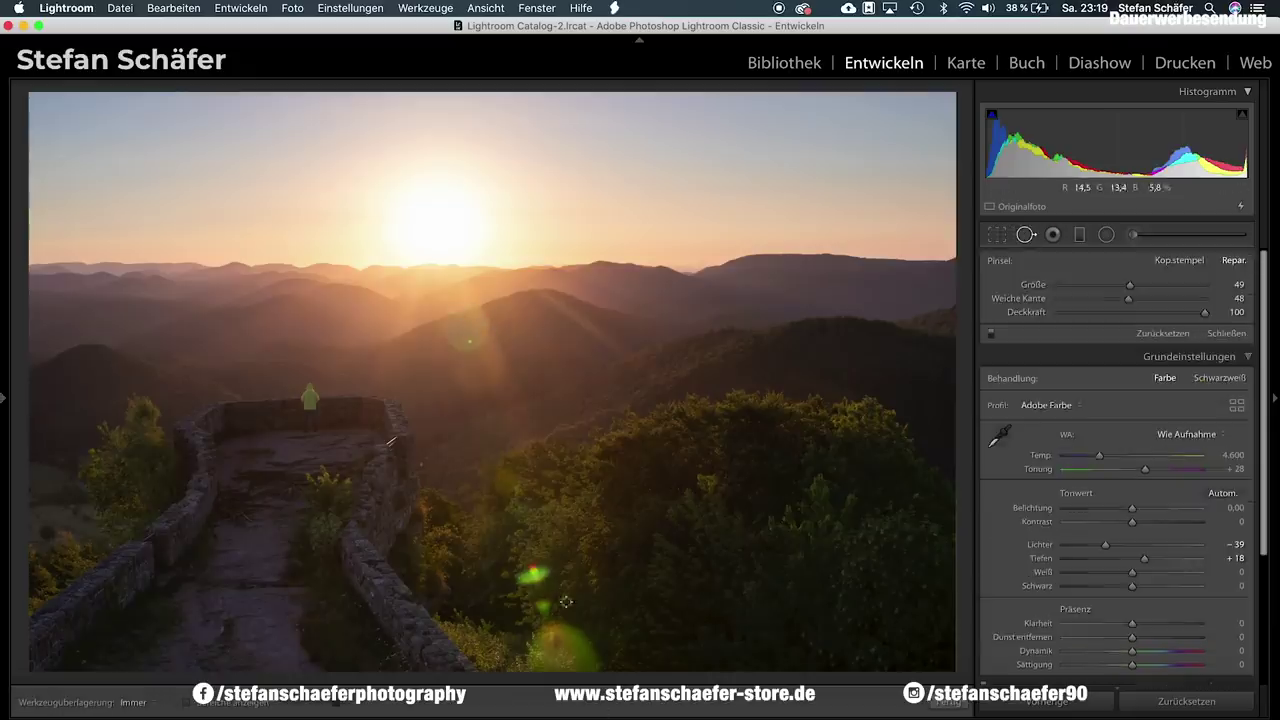
pyautogui.scroll(2, 566, 601)
pyautogui.scroll(1, 566, 601)
pyautogui.click(532, 573)
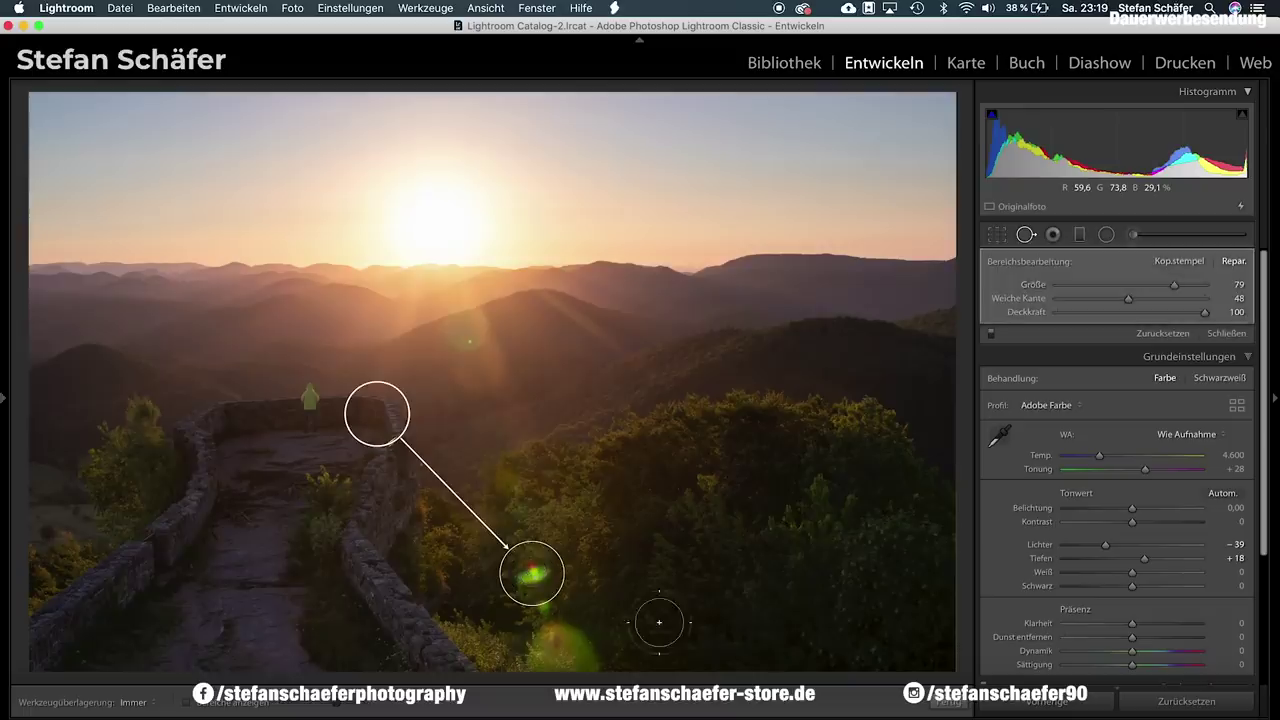
pyautogui.moveTo(399, 405); pyautogui.dragTo(578, 515)
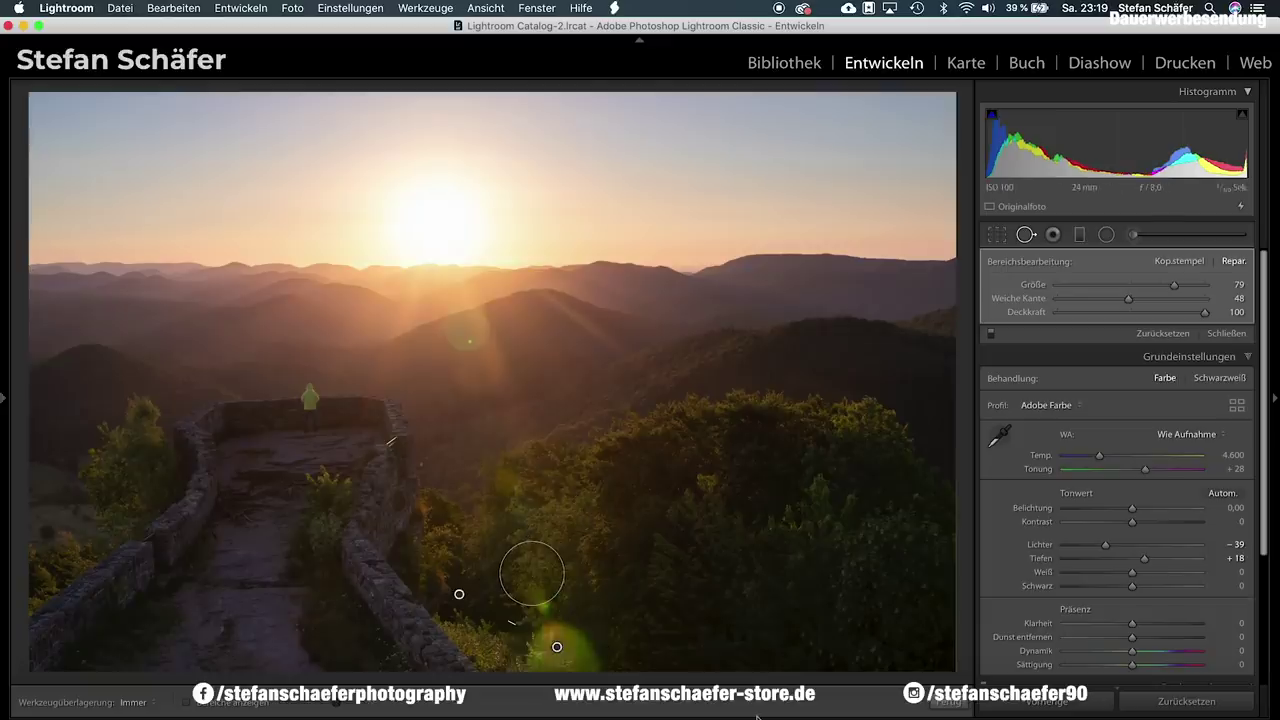
pyautogui.moveTo(456, 612); pyautogui.dragTo(480, 592)
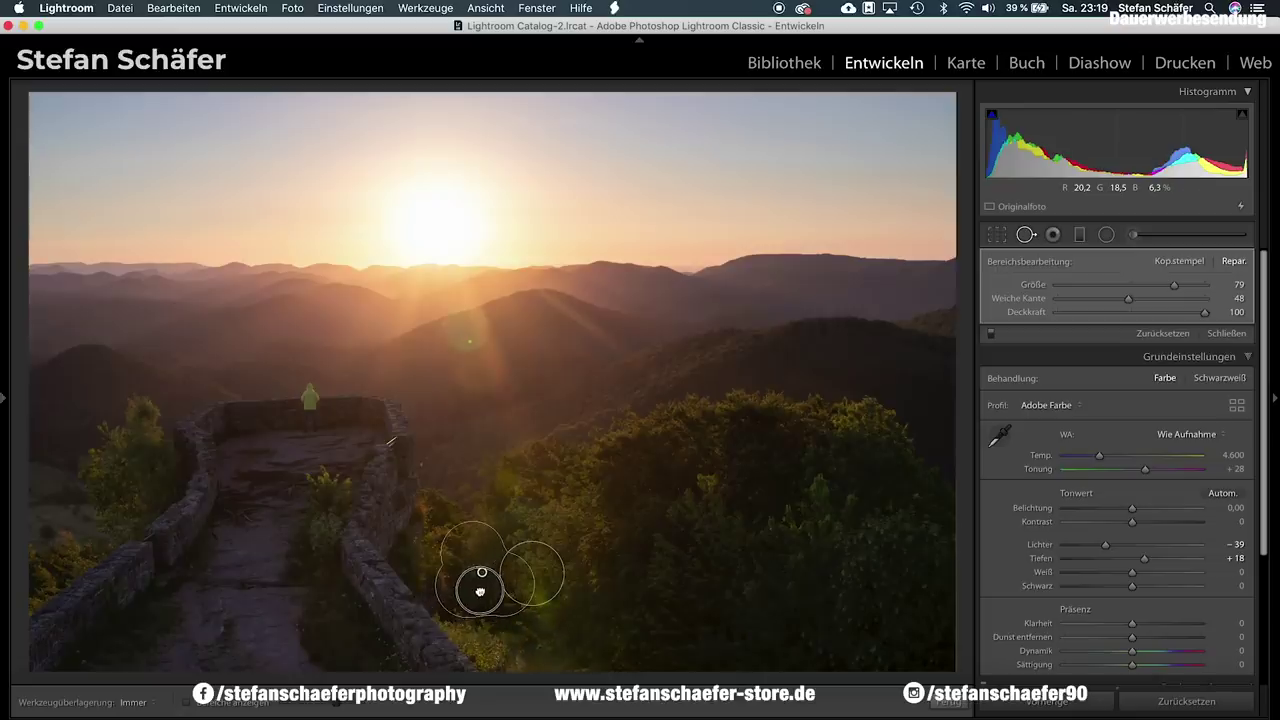
pyautogui.moveTo(480, 592)
pyautogui.mouseDown()
pyautogui.moveTo(579, 577)
pyautogui.moveTo(534, 569)
pyautogui.moveTo(543, 563)
pyautogui.moveTo(554, 563)
pyautogui.moveTo(478, 585)
pyautogui.mouseUp()
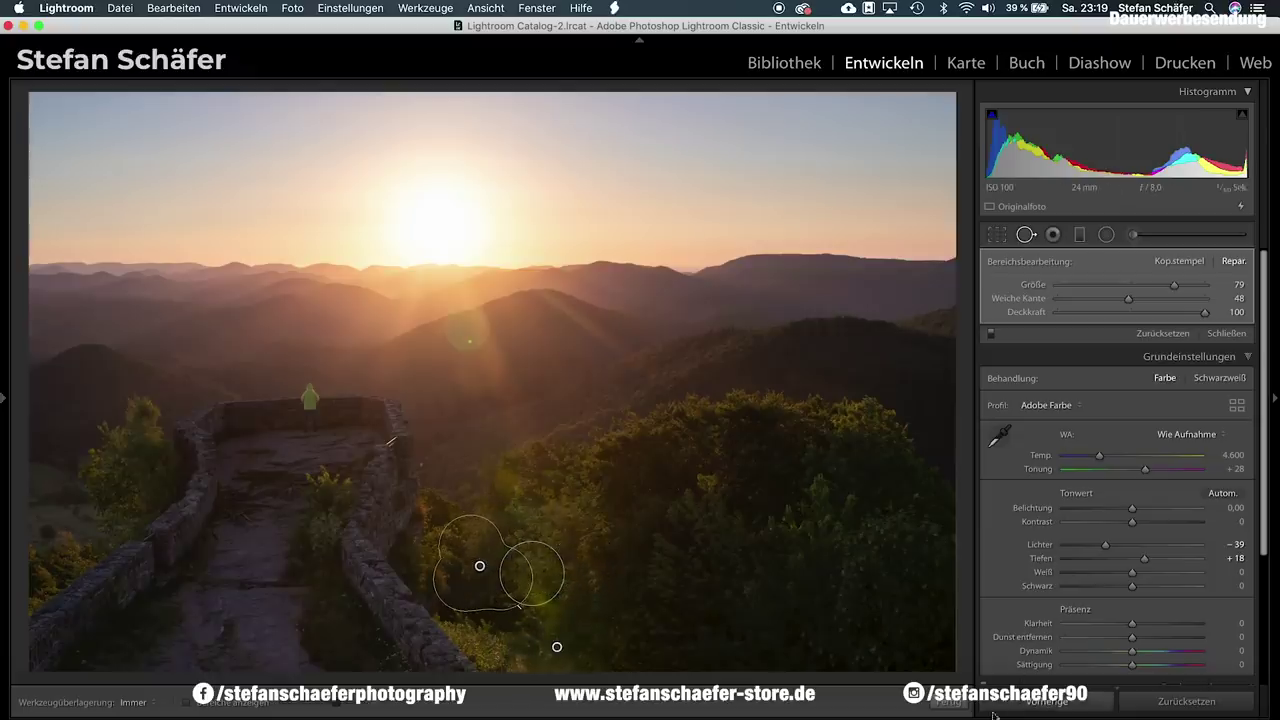
# - Close spot removal and zoom in to check the trees for leftover flares
pyautogui.press('Escape')
pyautogui.press('q')
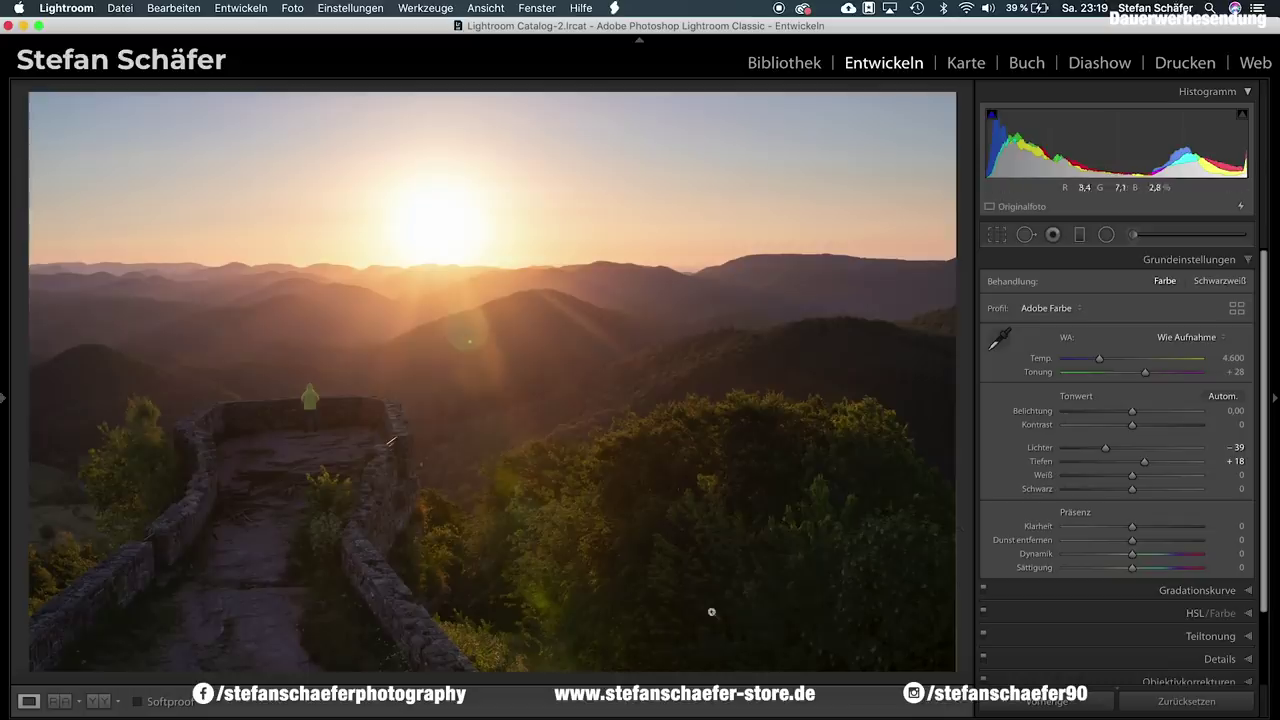
pyautogui.click(551, 652)
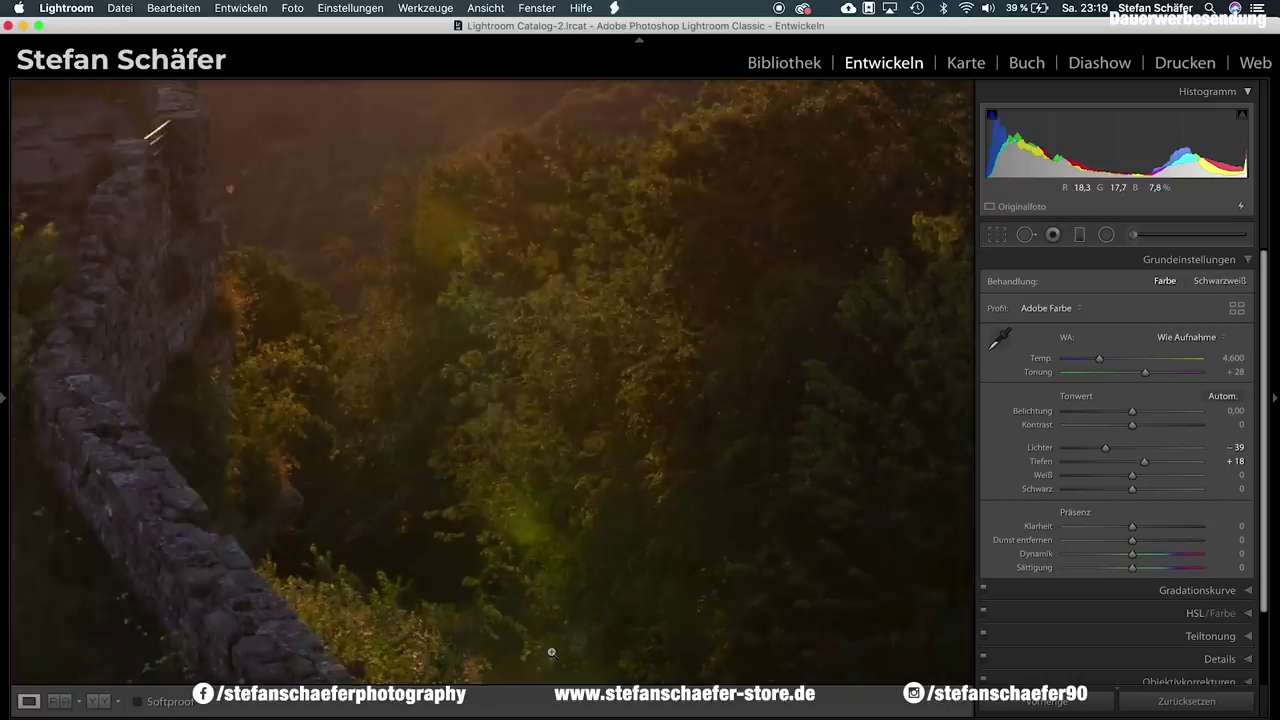
pyautogui.click(551, 652)
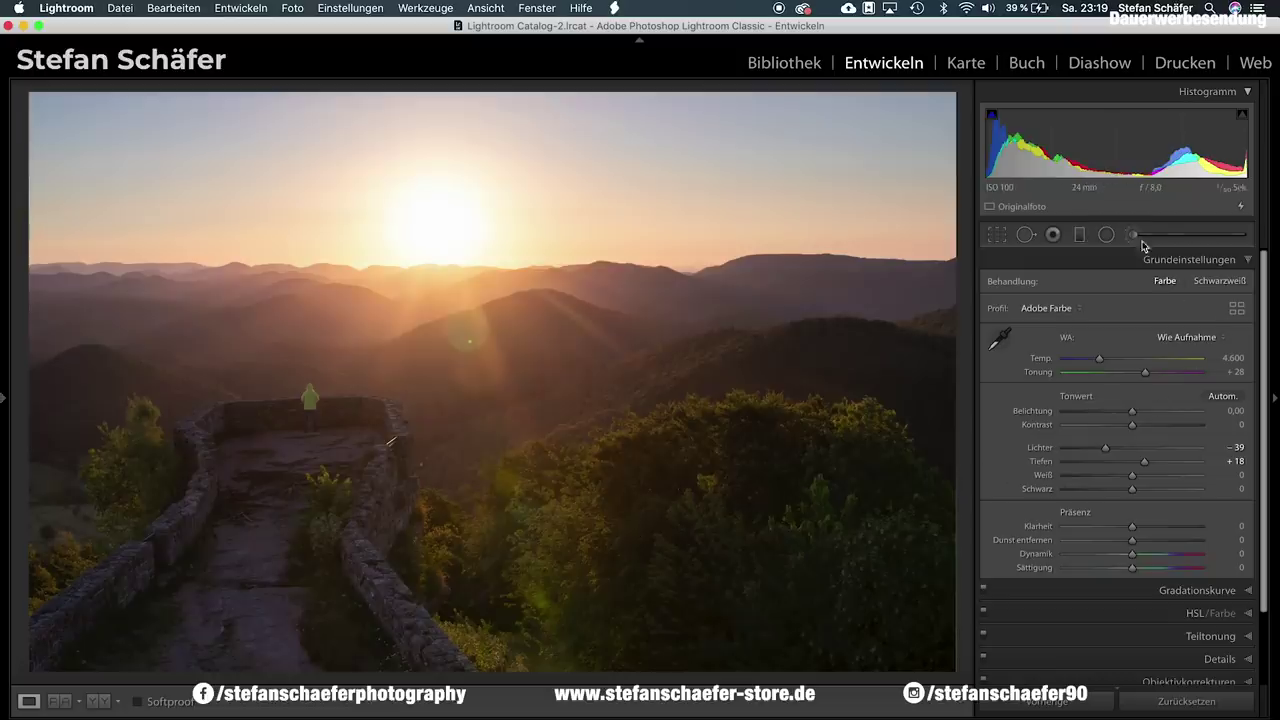
# - Paint a warming adjustment brush (Temp 19, Tint 7) over the right-hand treetops
pyautogui.press('k')
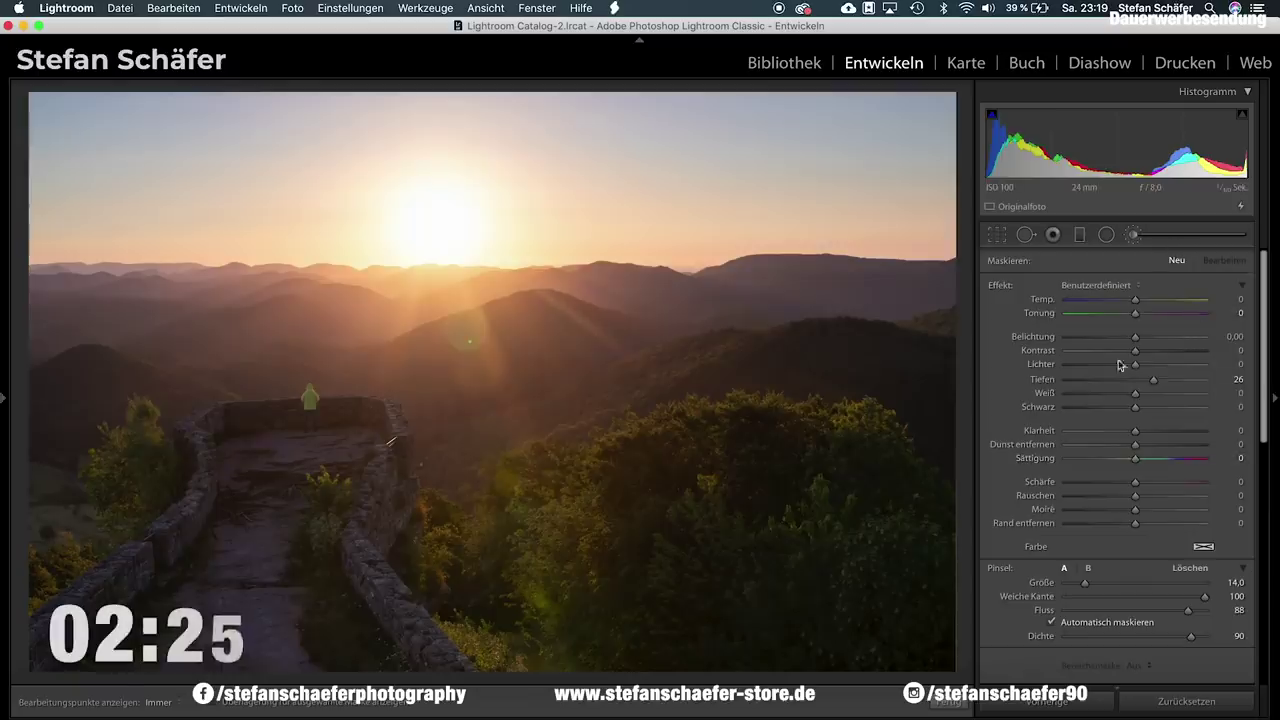
pyautogui.moveTo(1135, 337)
pyautogui.mouseDown()
pyautogui.moveTo(1149, 300)
pyautogui.moveTo(1140, 314)
pyautogui.mouseUp()
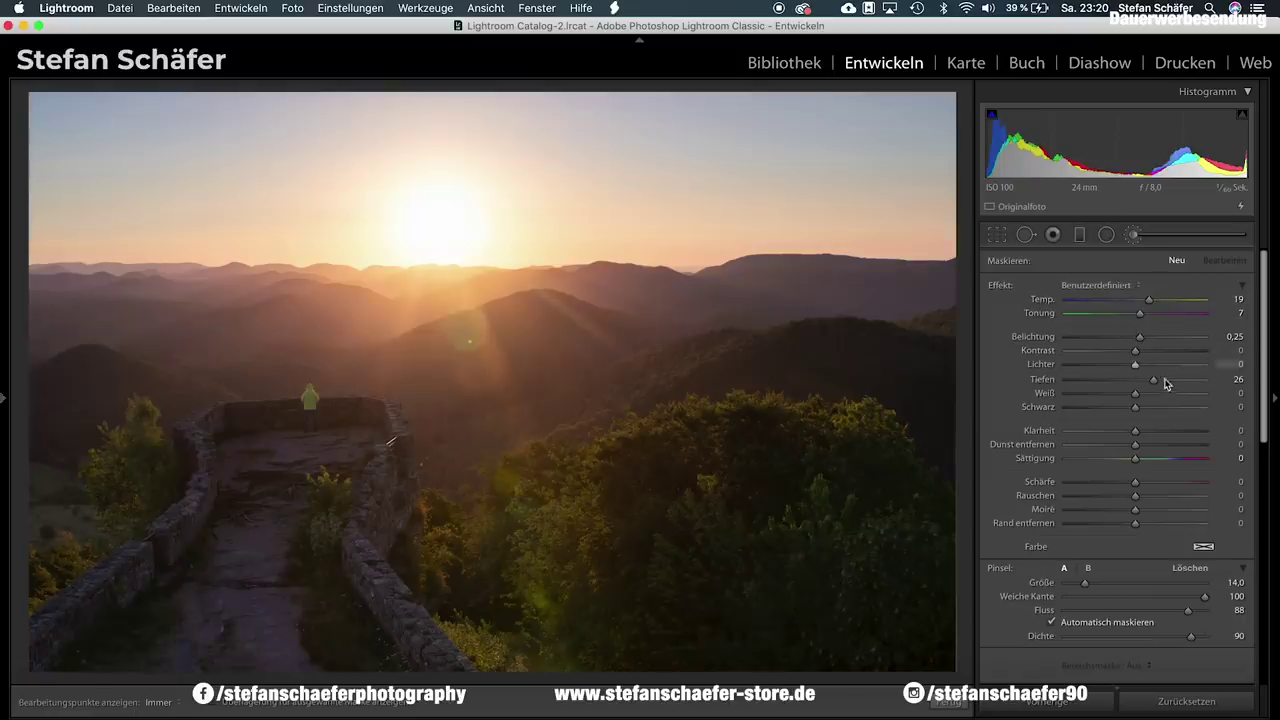
pyautogui.press('h')
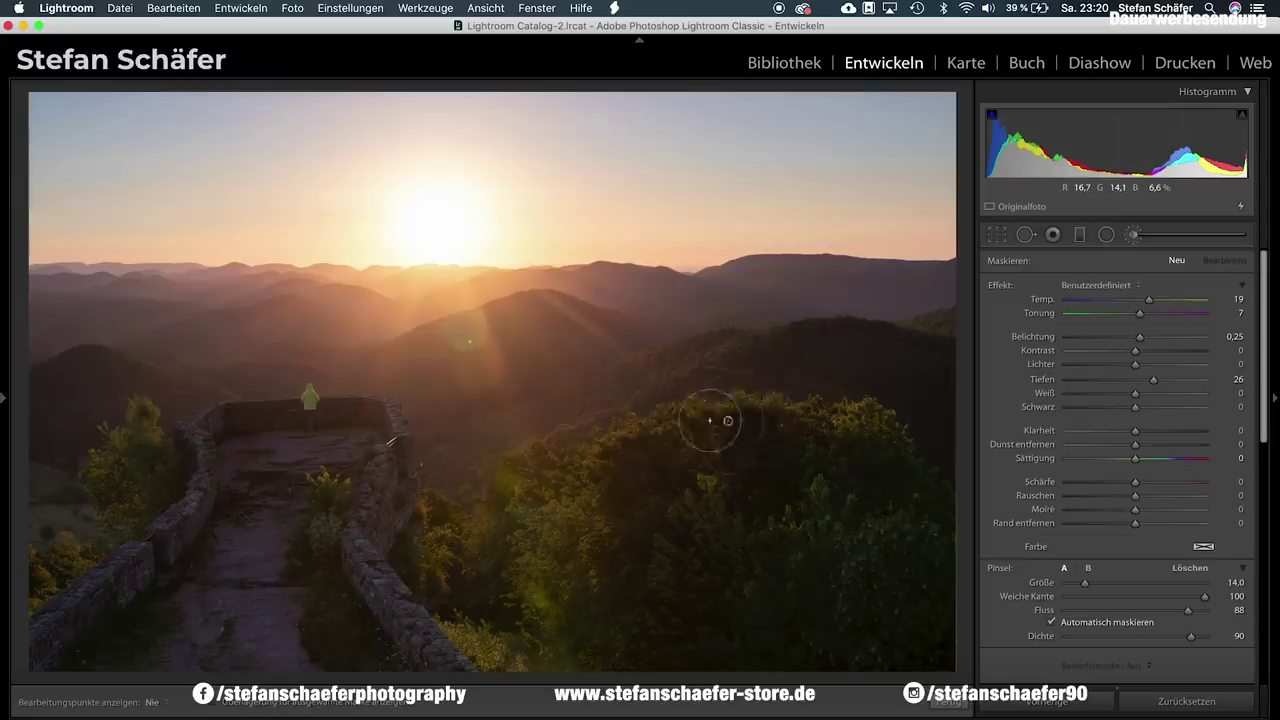
pyautogui.moveTo(557, 535)
pyautogui.mouseDown()
pyautogui.moveTo(833, 408)
pyautogui.moveTo(920, 405)
pyautogui.mouseUp()
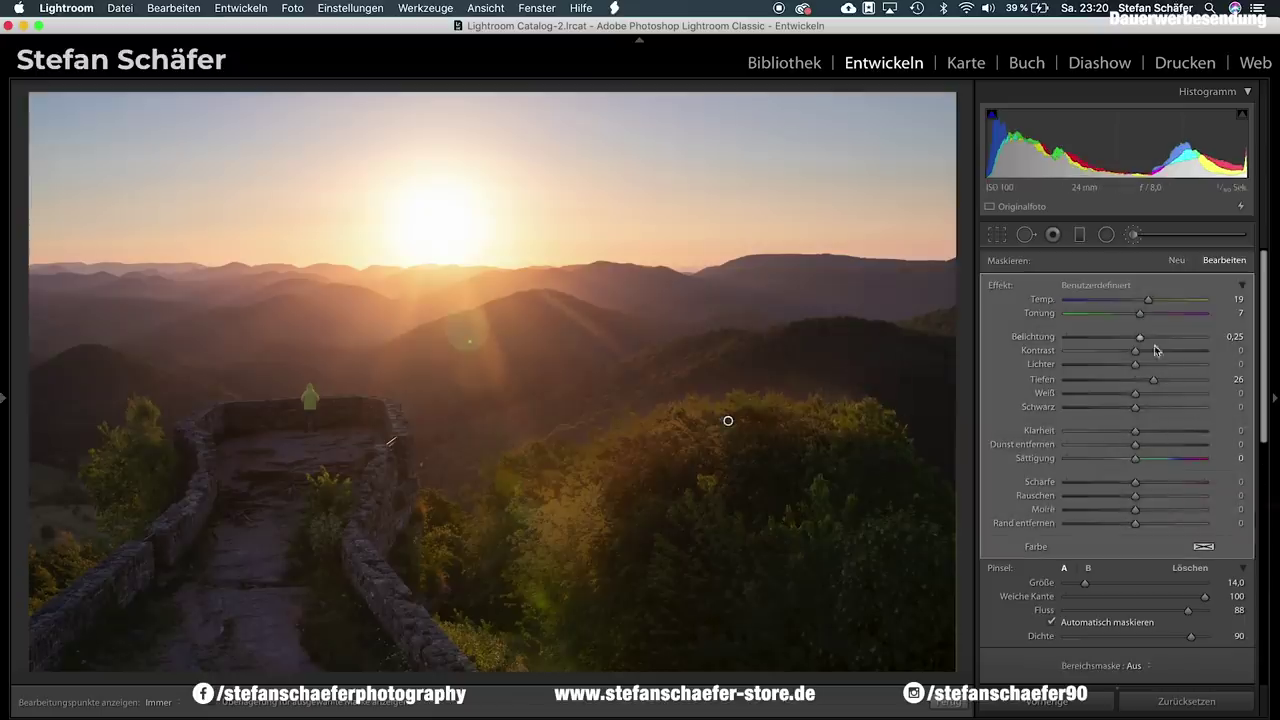
# - Set the brush to exposure -0.05 and shadows 4, and paint warmth over the left trees
pyautogui.moveTo(1139, 337); pyautogui.dragTo(1135, 340)
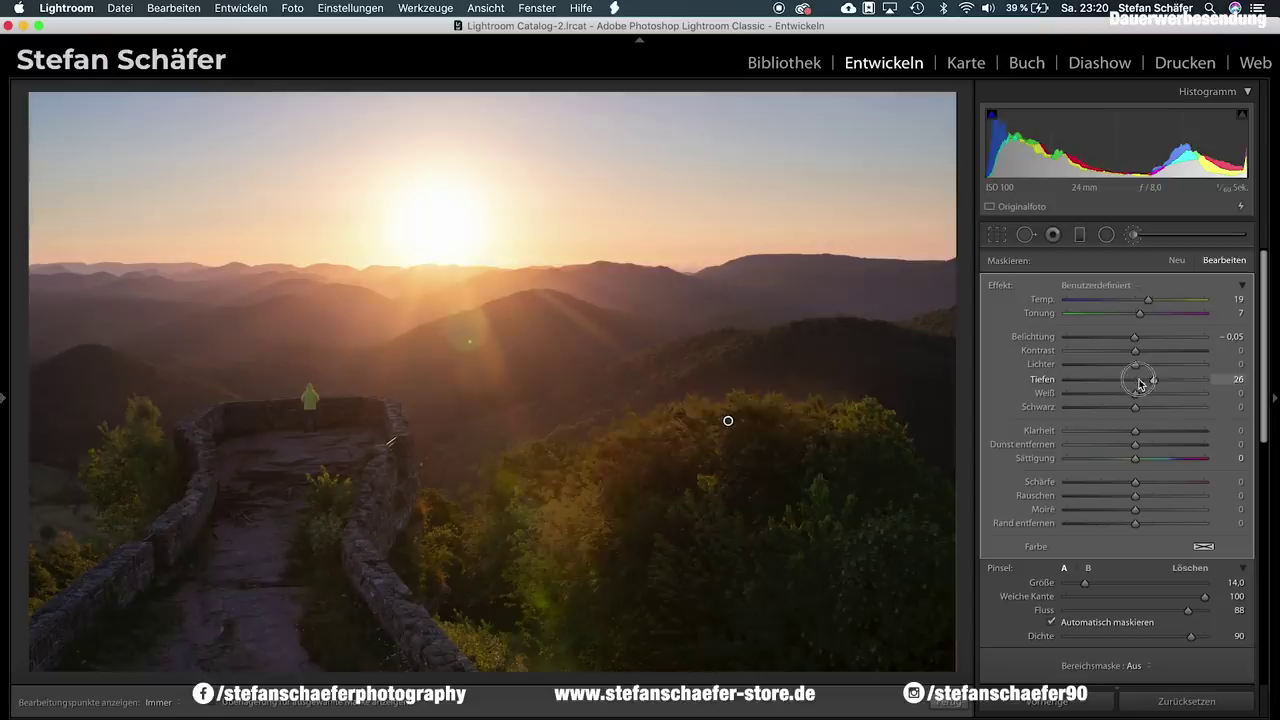
pyautogui.click(1137, 380)
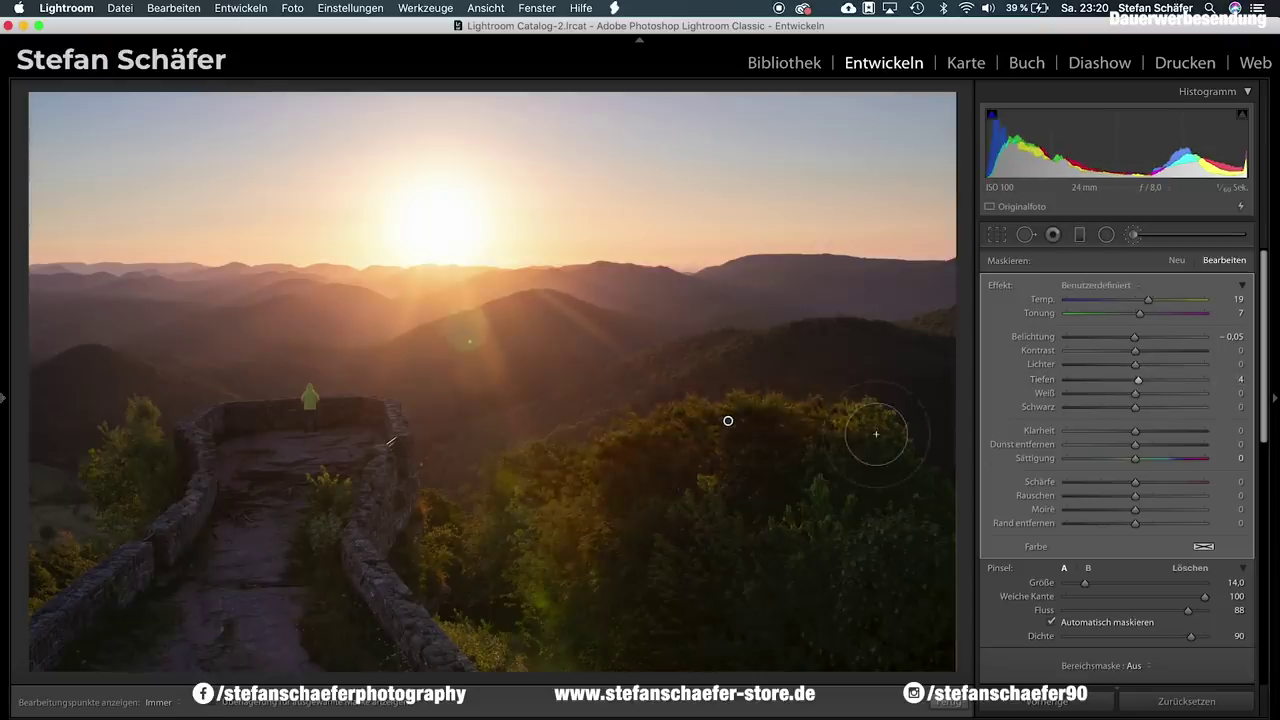
pyautogui.press('h')
pyautogui.press('h')
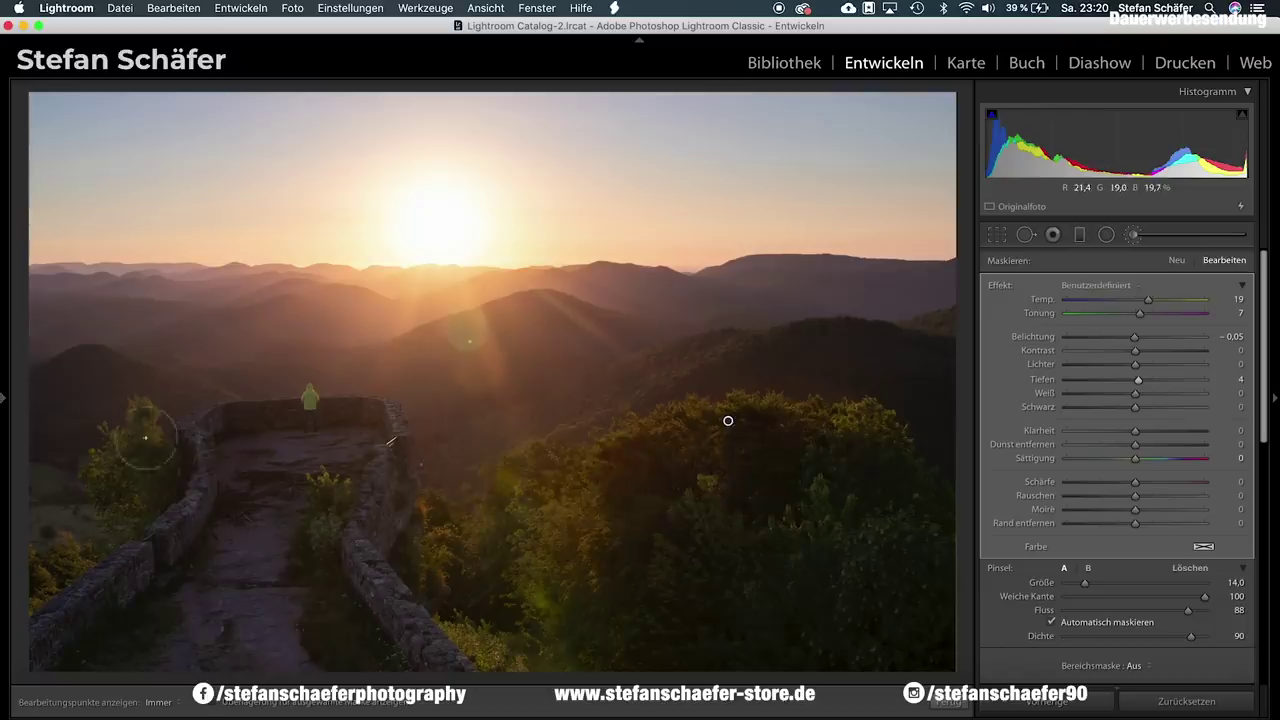
pyautogui.press('h')
pyautogui.moveTo(129, 429); pyautogui.dragTo(132, 477)
pyautogui.press('h')
pyautogui.moveTo(511, 522); pyautogui.dragTo(450, 540)
pyautogui.press('h')
pyautogui.press('h')
# - Shape the tone curve: raise the black point, pull a shadow point down, push a highlight point up
pyautogui.click(948, 702)
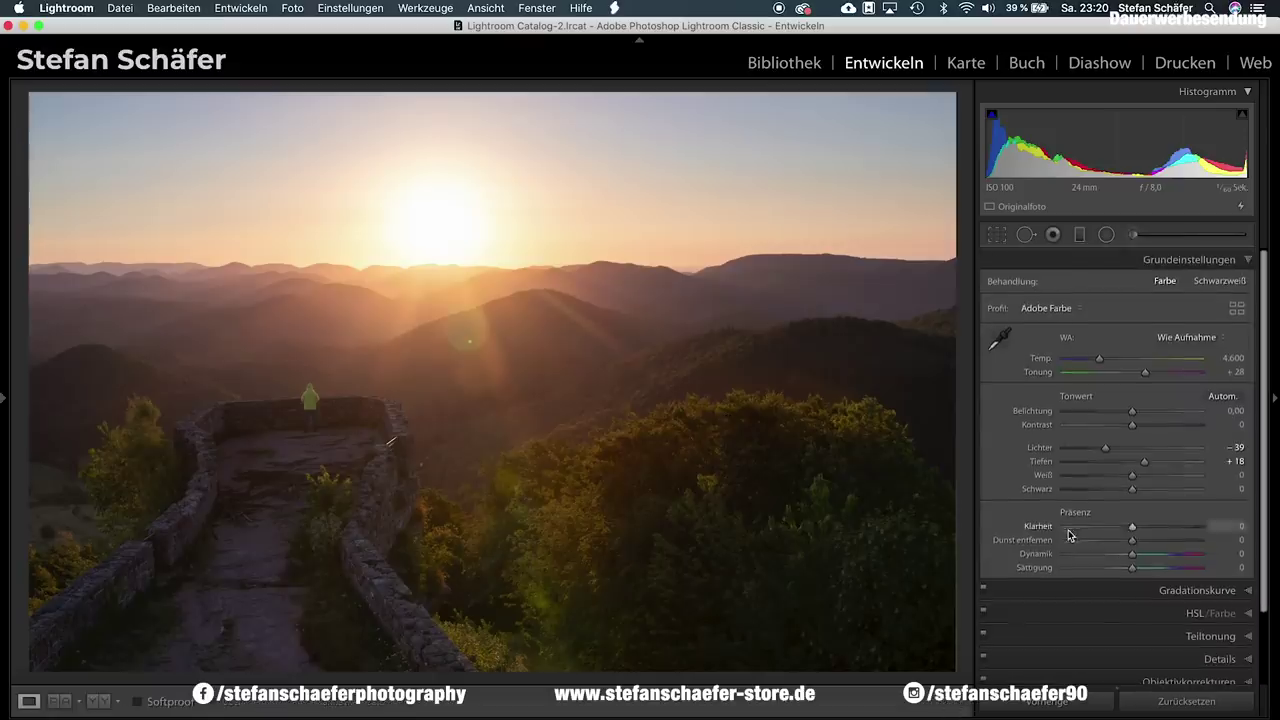
pyautogui.click(1160, 592)
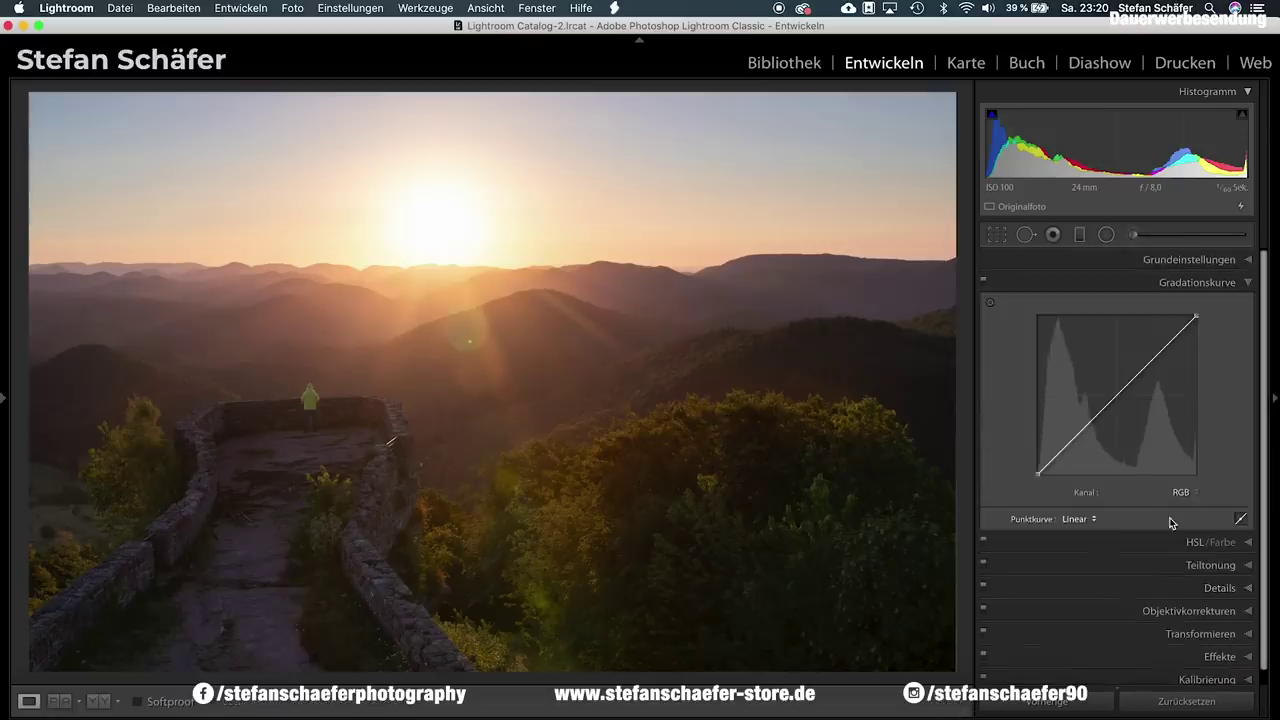
pyautogui.moveTo(1036, 472); pyautogui.dragTo(1032, 468)
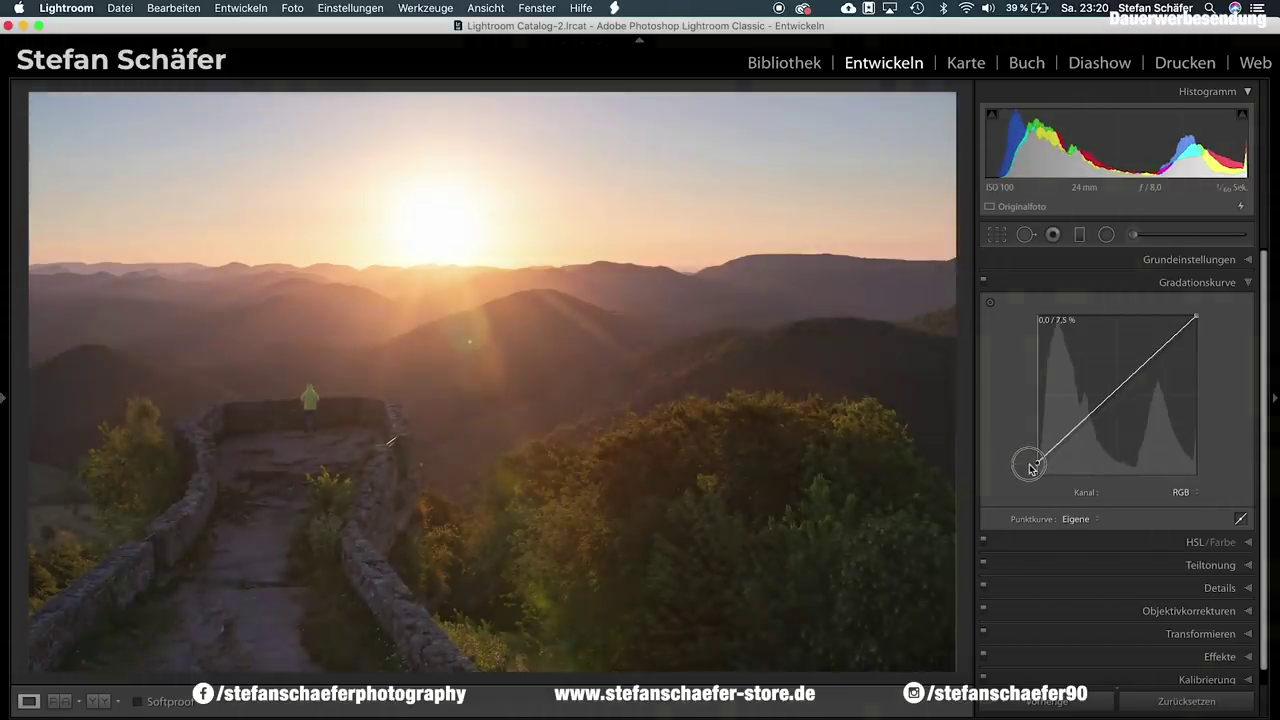
pyautogui.moveTo(1070, 432); pyautogui.dragTo(1072, 444)
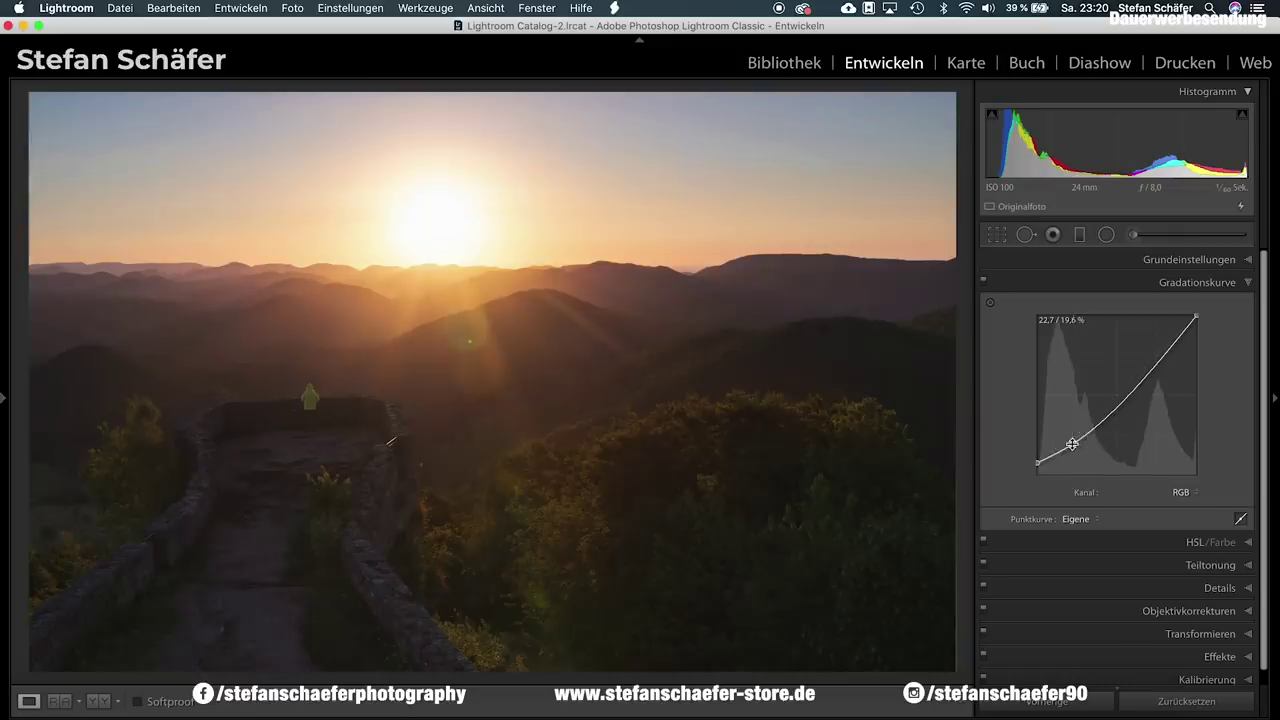
pyautogui.moveTo(1157, 359)
pyautogui.mouseDown()
pyautogui.moveTo(1199, 323)
pyautogui.moveTo(1155, 353)
pyautogui.mouseUp()
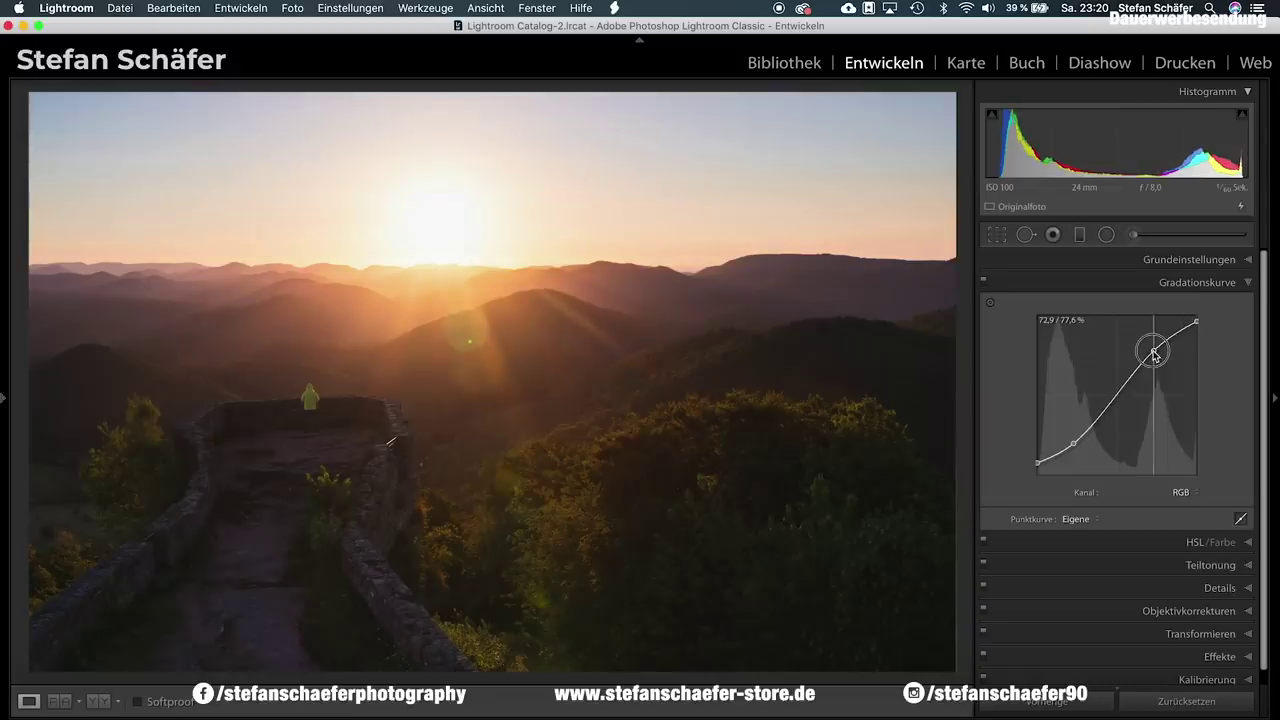
pyautogui.moveTo(1073, 443); pyautogui.dragTo(1075, 446)
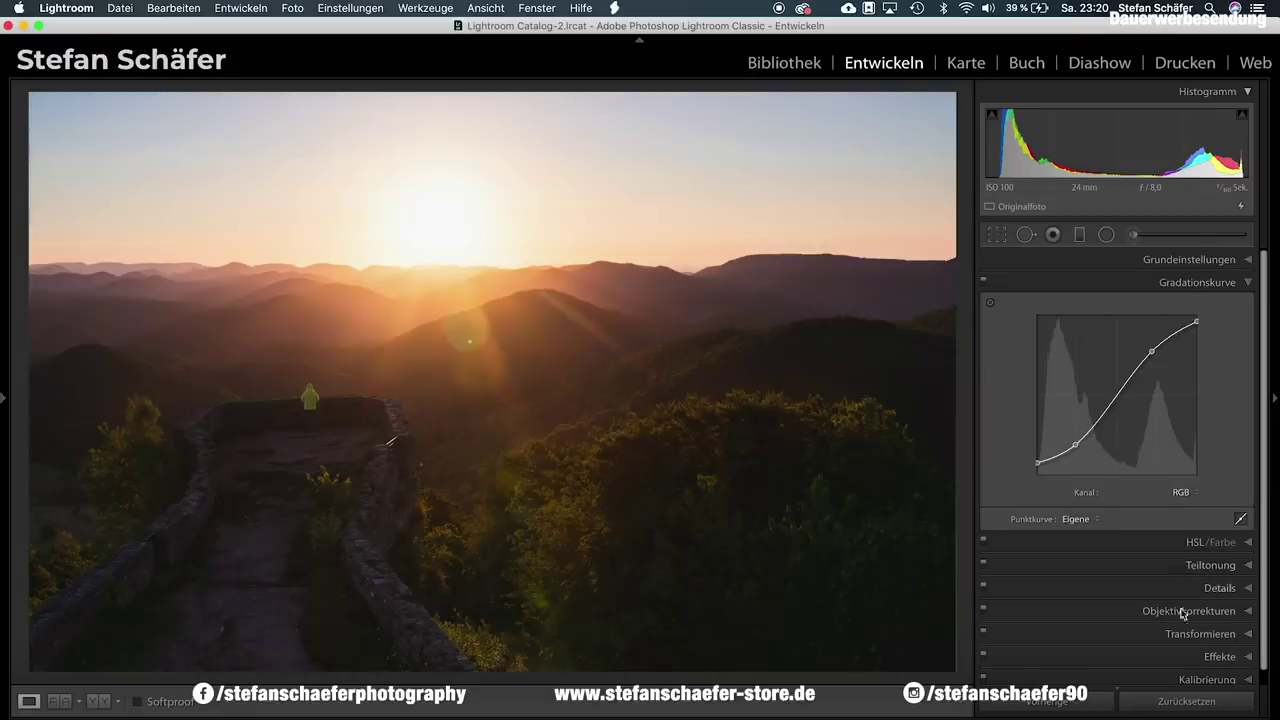
pyautogui.scroll(-1, 1184, 664)
# - In Calibration, set Blue Primary Saturation to +30
pyautogui.click(1186, 670)
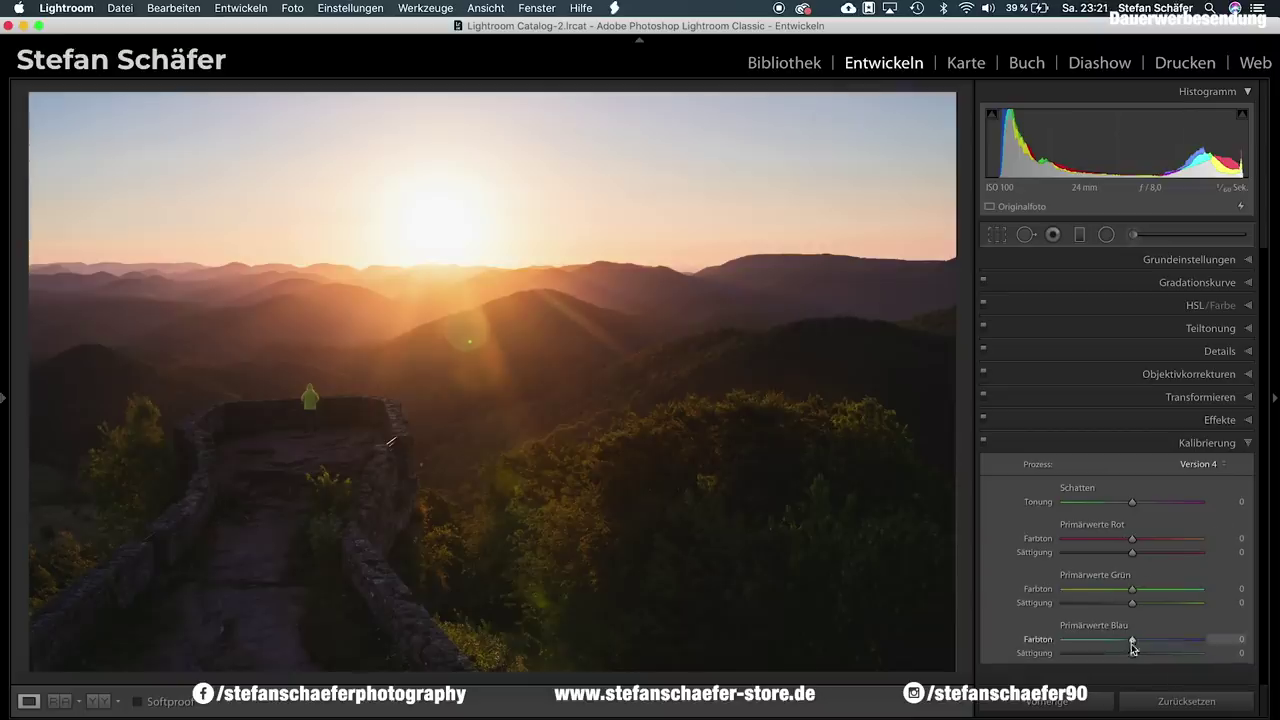
pyautogui.moveTo(1133, 653); pyautogui.dragTo(1153, 653)
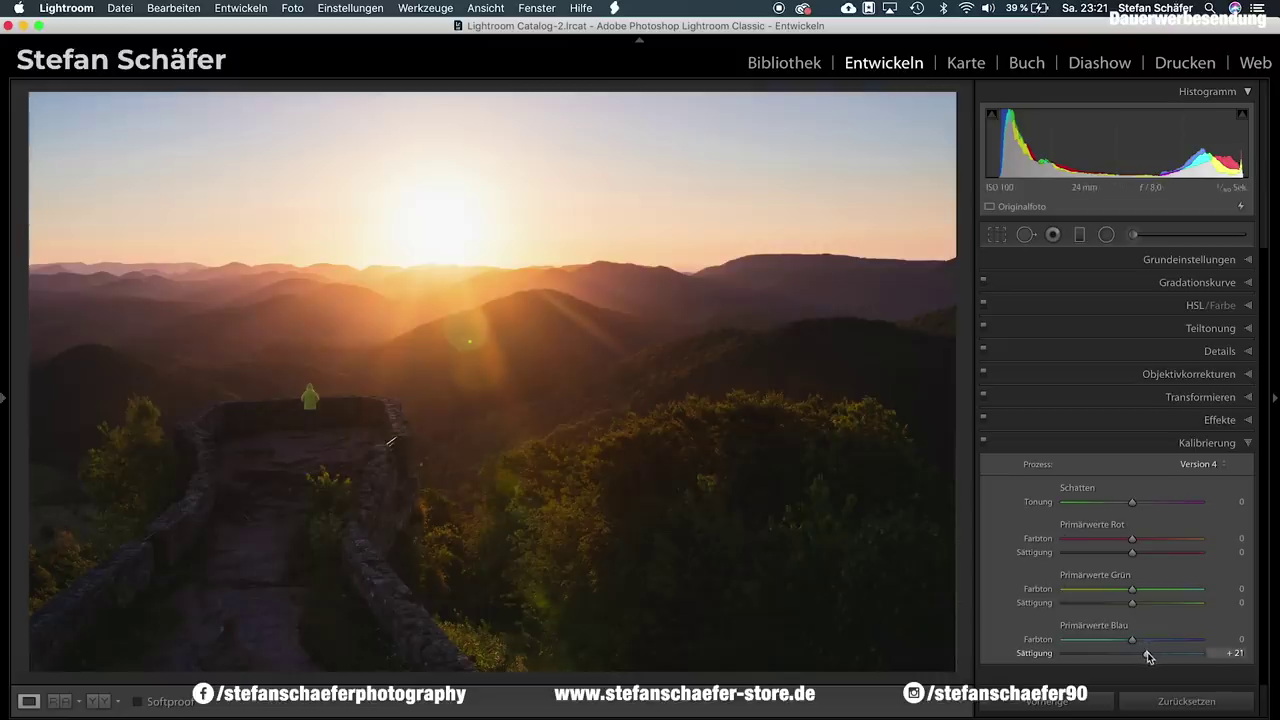
pyautogui.moveTo(1153, 655)
pyautogui.mouseDown()
pyautogui.moveTo(1204, 653)
pyautogui.moveTo(1154, 657)
pyautogui.mouseUp()
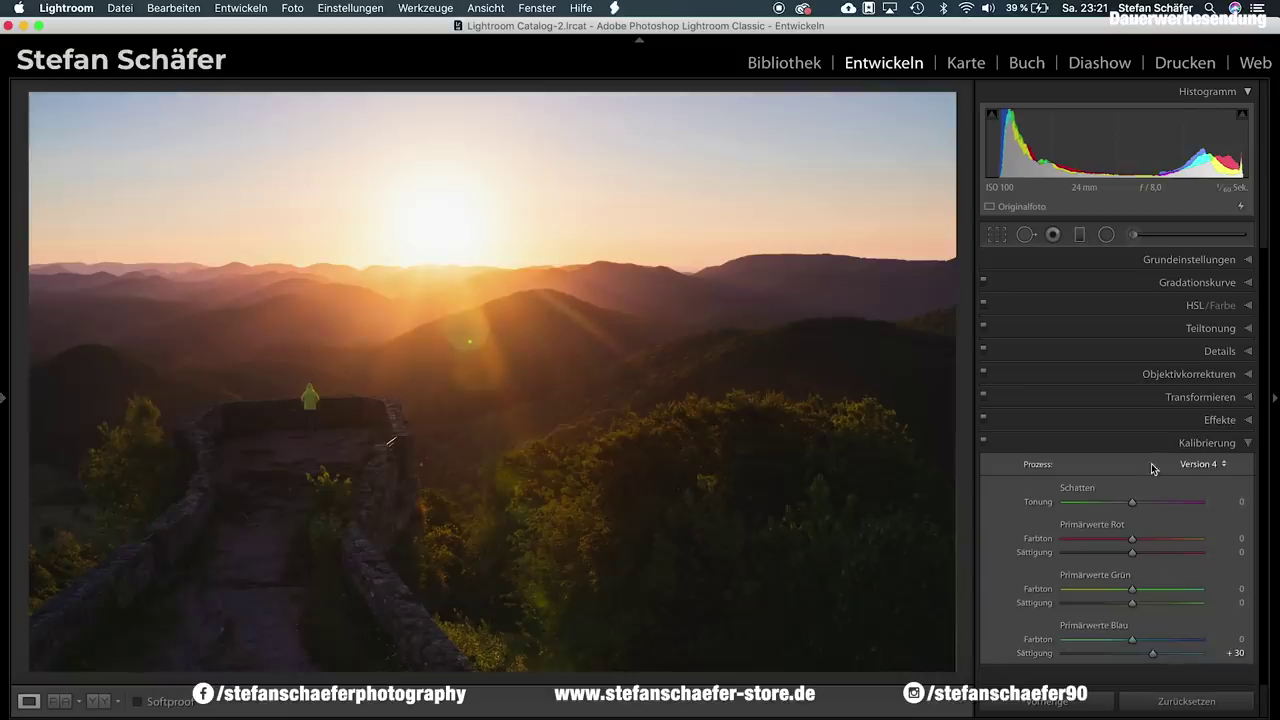
pyautogui.click(1107, 235)
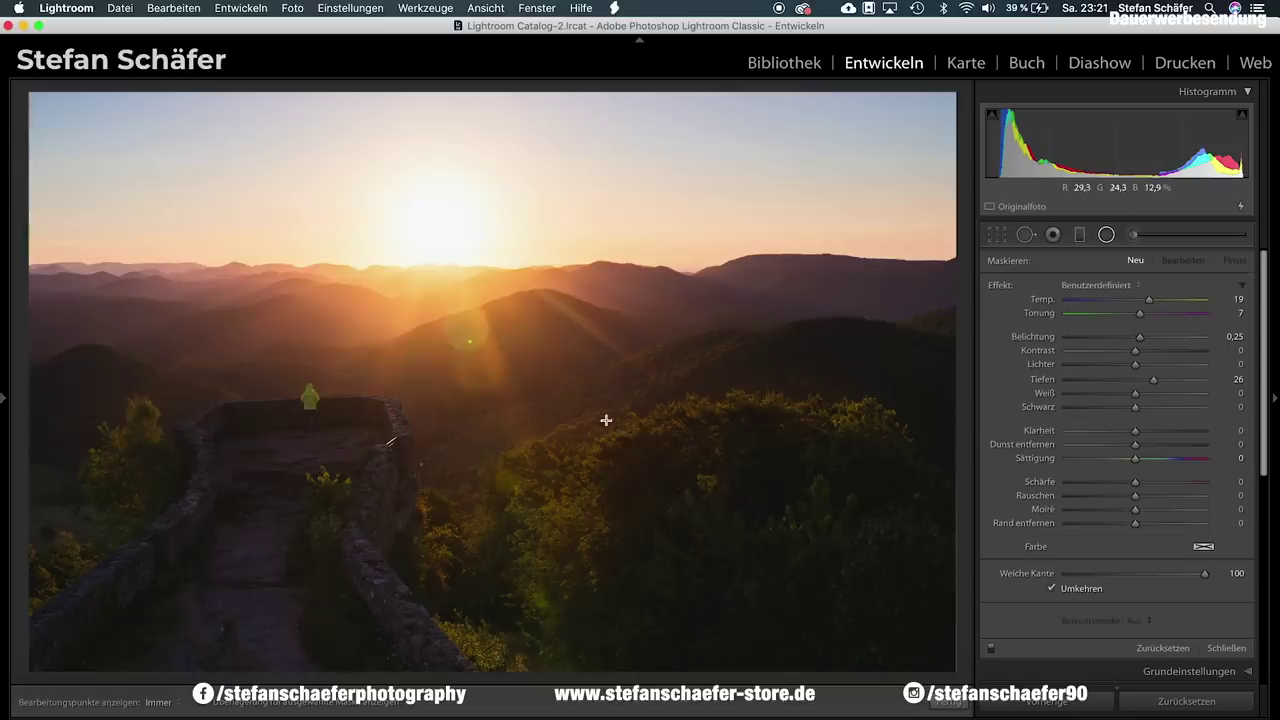
# - Brighten the person on the ruin with a small radial filter at exposure +0.33
pyautogui.doubleClick(1000, 285)
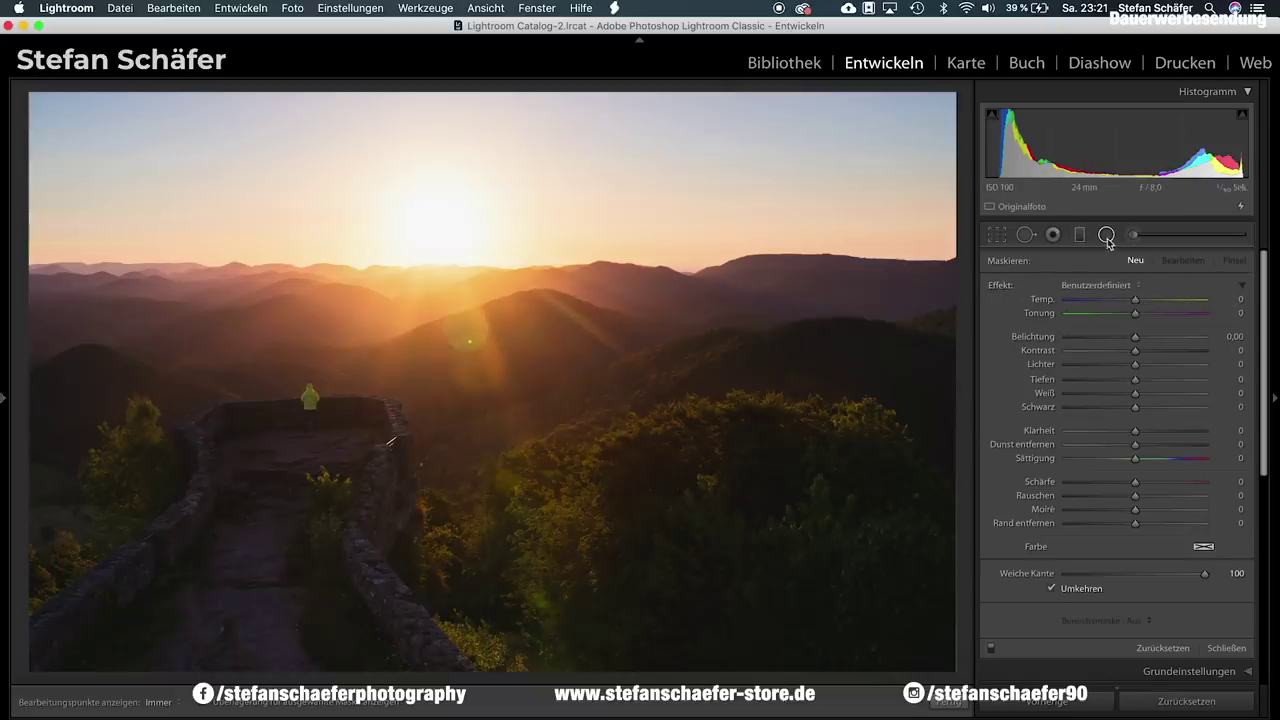
pyautogui.moveTo(1135, 336); pyautogui.dragTo(1141, 336)
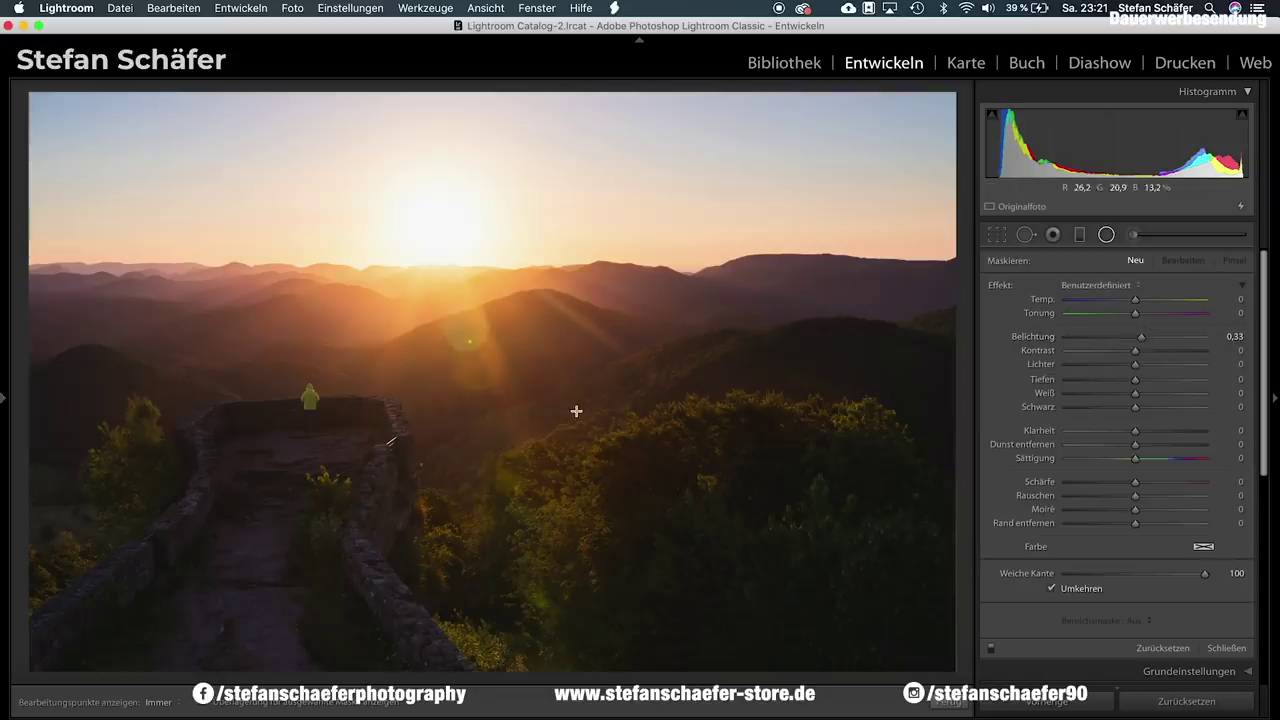
pyautogui.moveTo(305, 397); pyautogui.dragTo(328, 430)
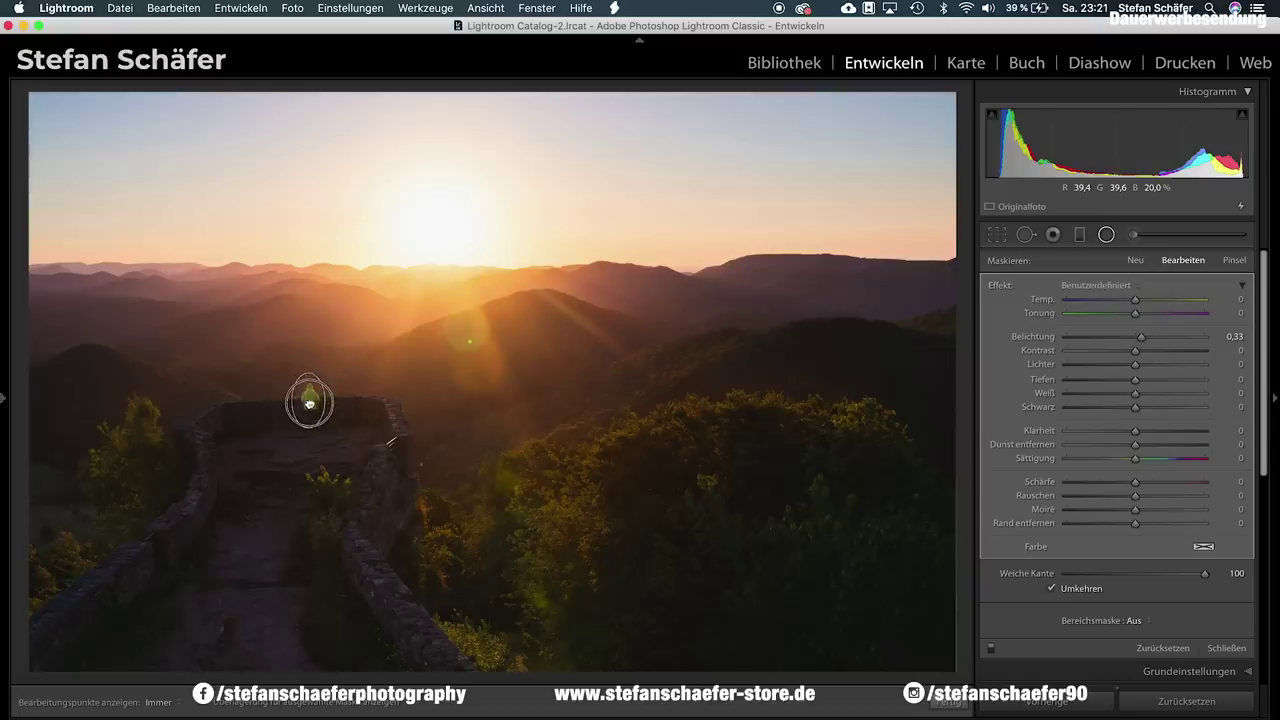
pyautogui.click(955, 702)
# - Draw a large central radial filter that darkens the surrounding edges at exposure -0.55
pyautogui.click(1107, 234)
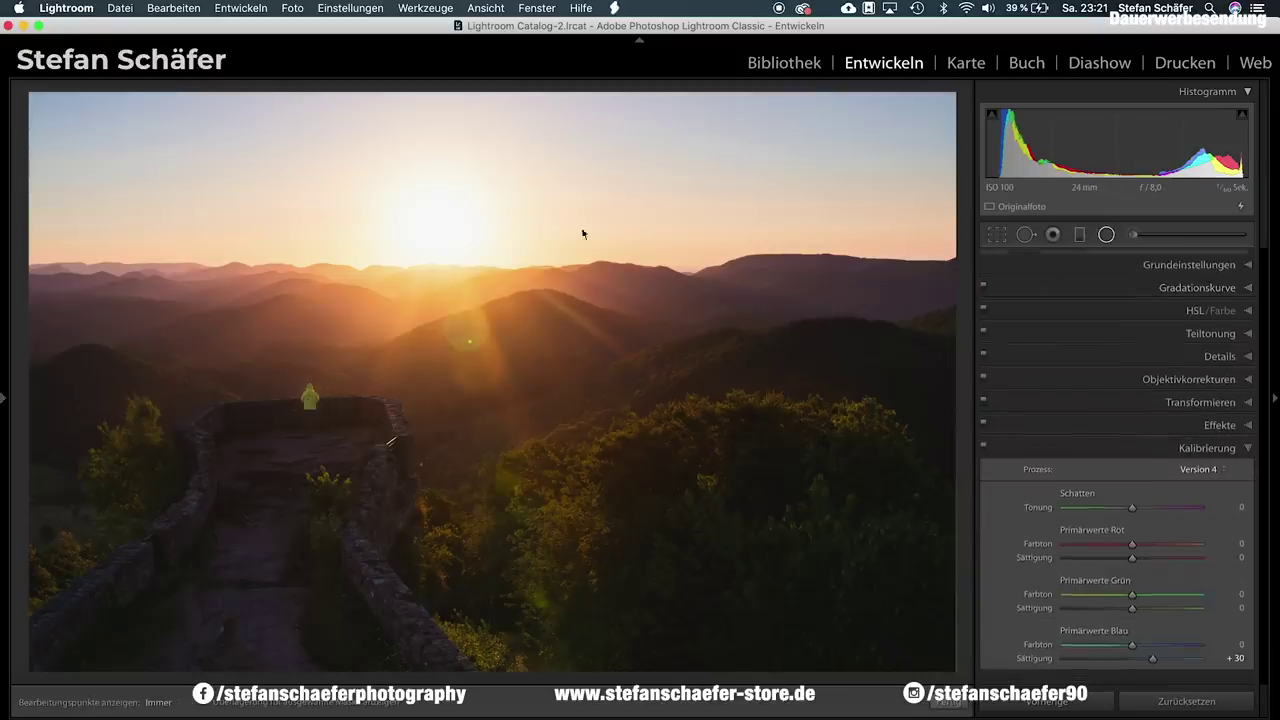
pyautogui.moveTo(154, 191); pyautogui.dragTo(483, 374)
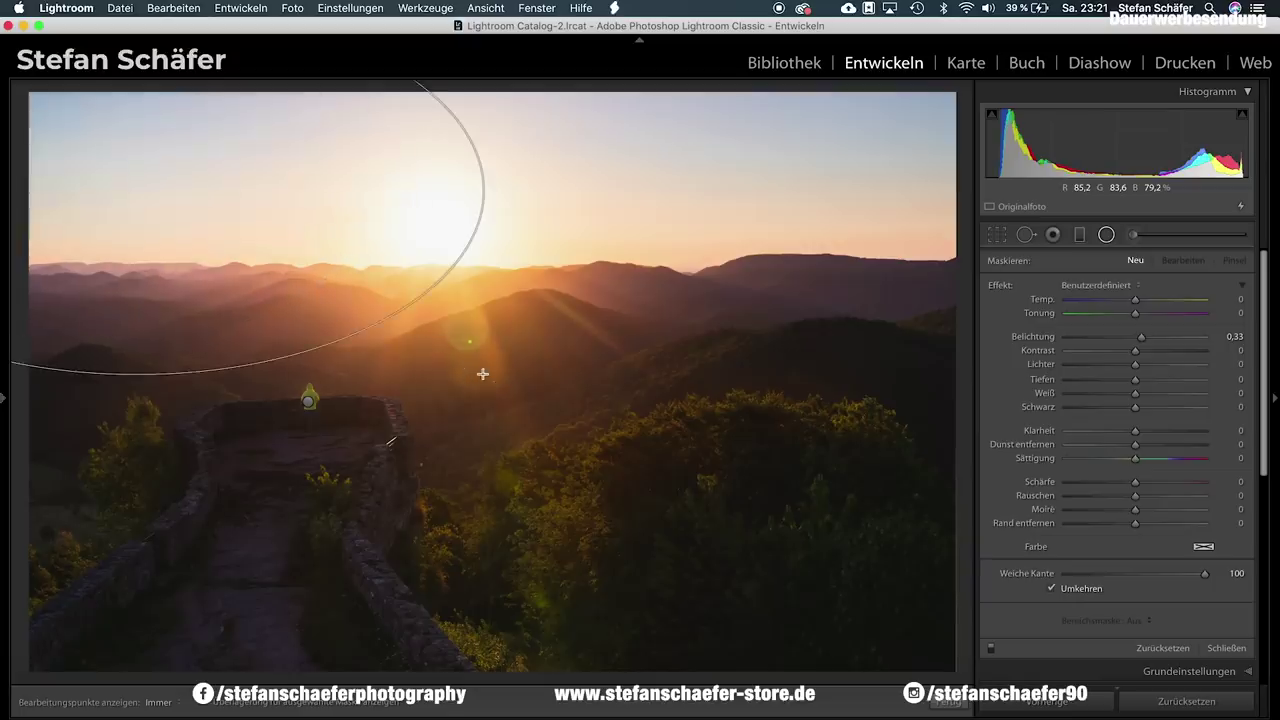
pyautogui.moveTo(237, 211)
pyautogui.mouseDown()
pyautogui.moveTo(676, 468)
pyautogui.moveTo(601, 440)
pyautogui.mouseUp()
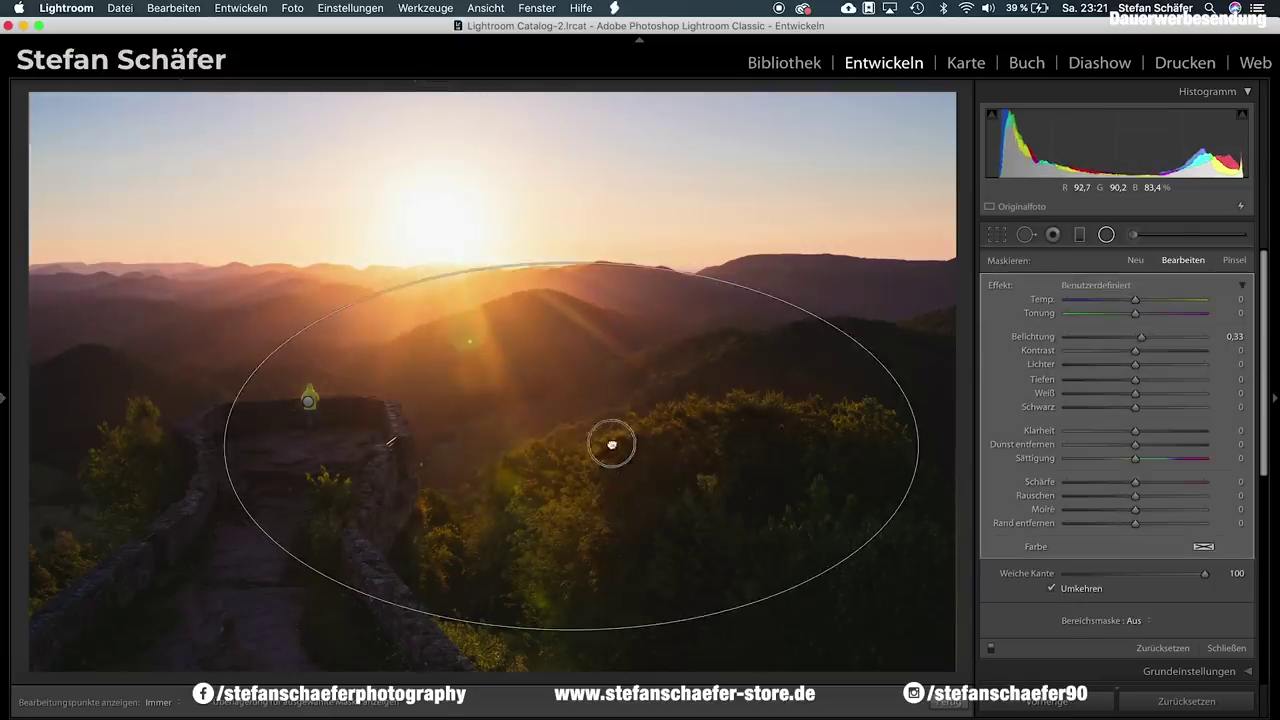
pyautogui.moveTo(845, 413); pyautogui.dragTo(925, 413)
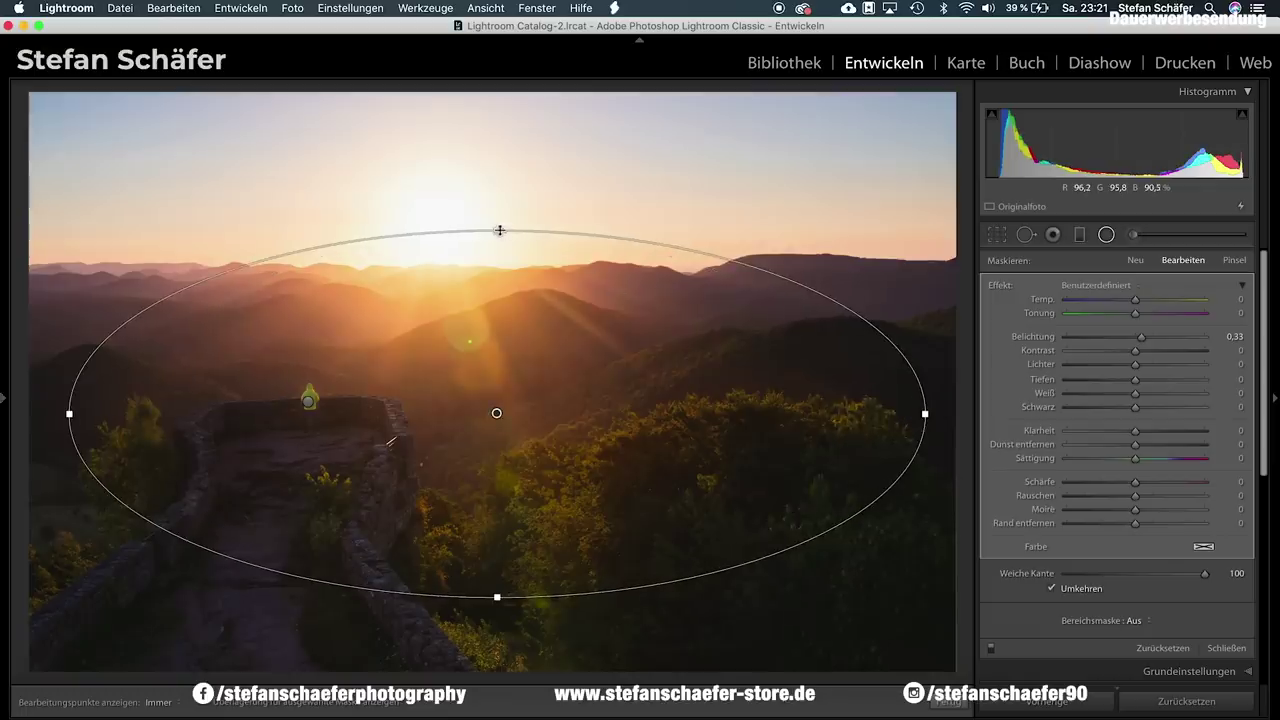
pyautogui.moveTo(500, 230); pyautogui.dragTo(497, 183)
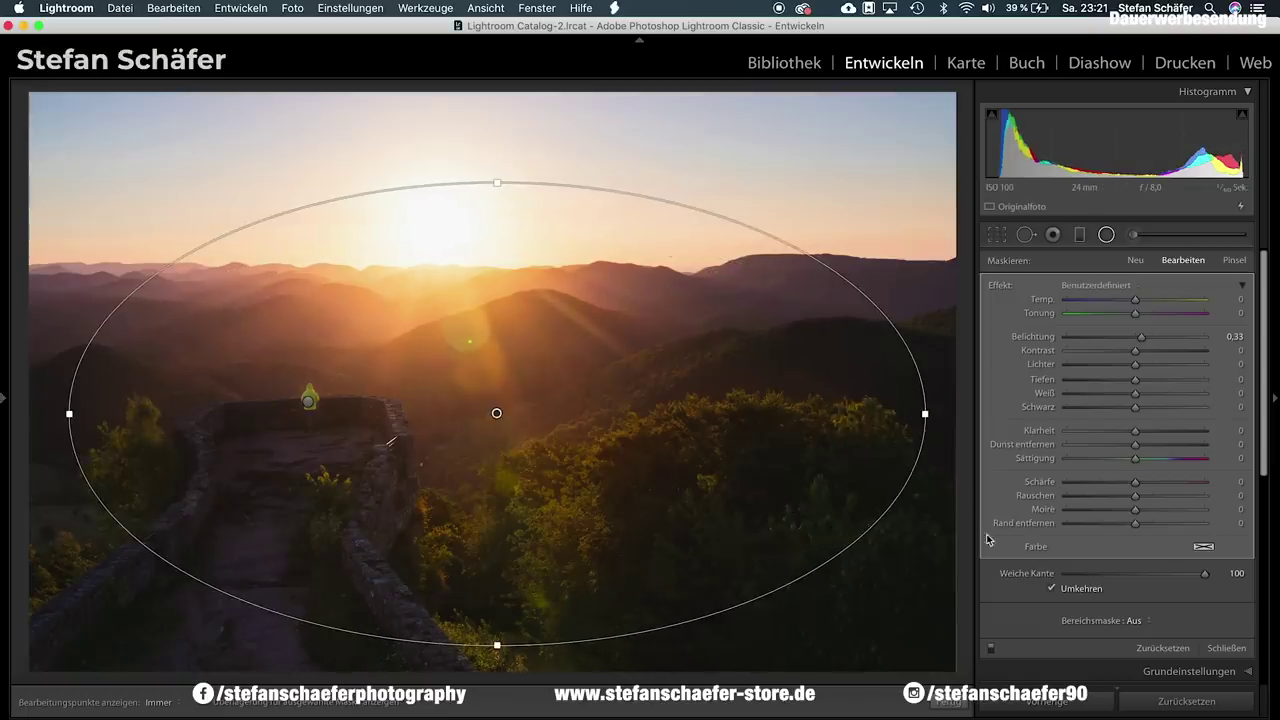
pyautogui.click(1053, 590)
pyautogui.moveTo(1141, 337); pyautogui.dragTo(1128, 341)
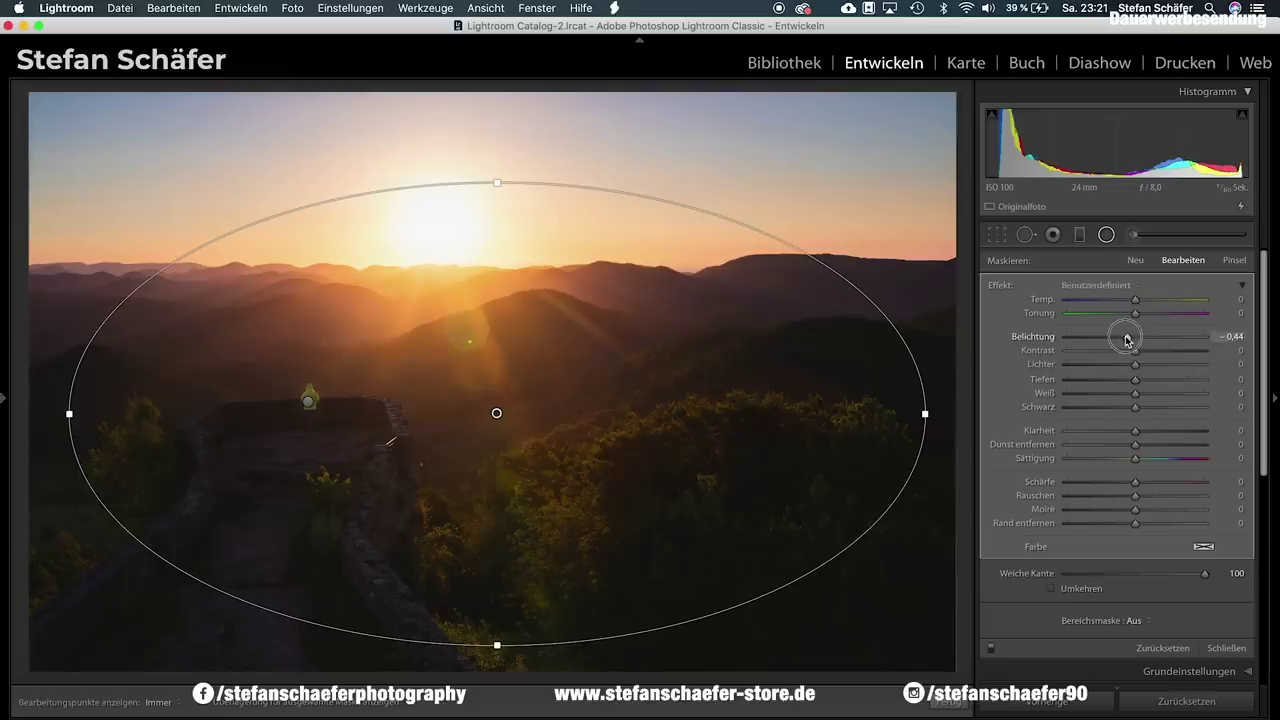
pyautogui.moveTo(1125, 340); pyautogui.dragTo(1124, 340)
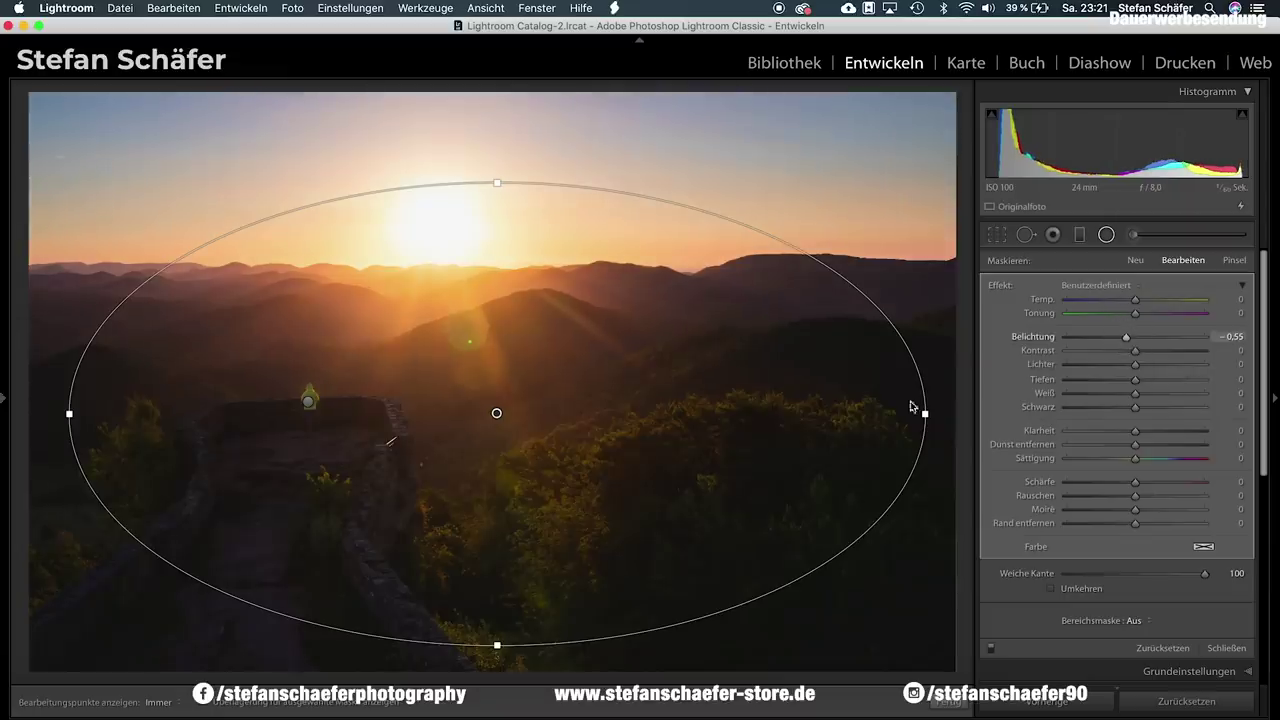
pyautogui.moveTo(811, 377); pyautogui.dragTo(805, 356)
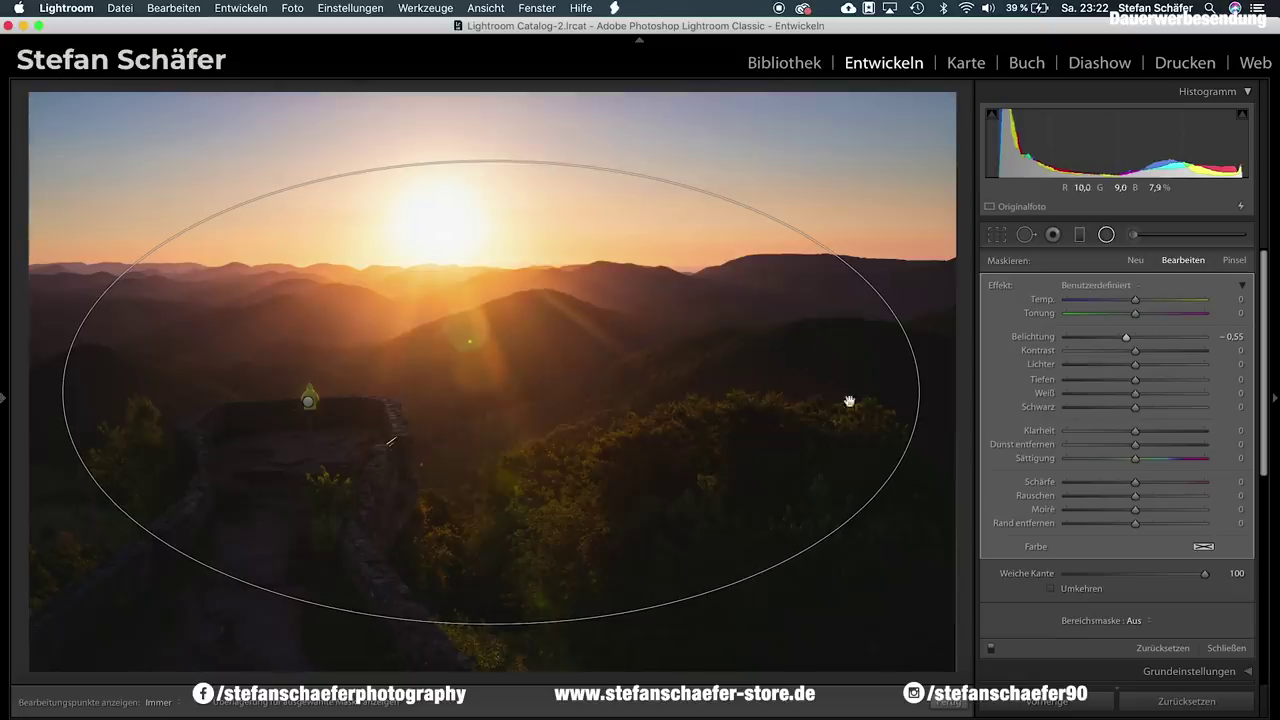
pyautogui.hotkey('shift', 'm')
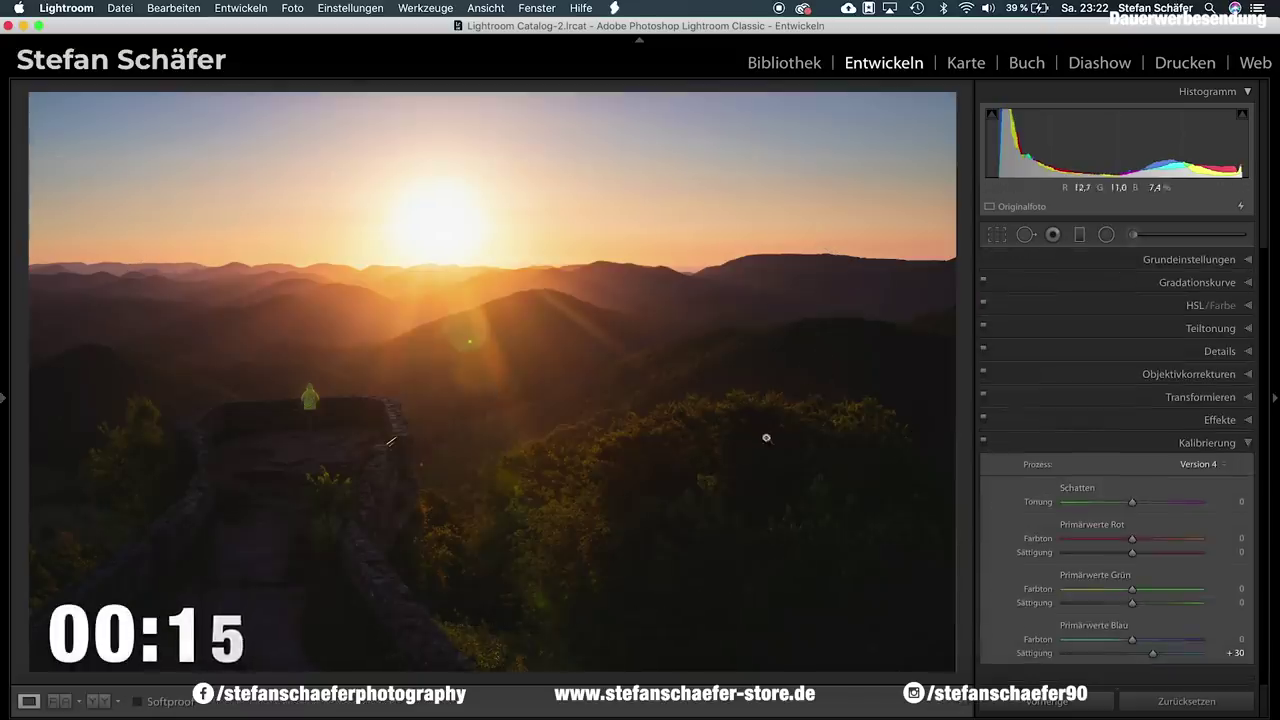
# - Nudge the exposure of the tree brush adjustment up slightly
pyautogui.click(1138, 234)
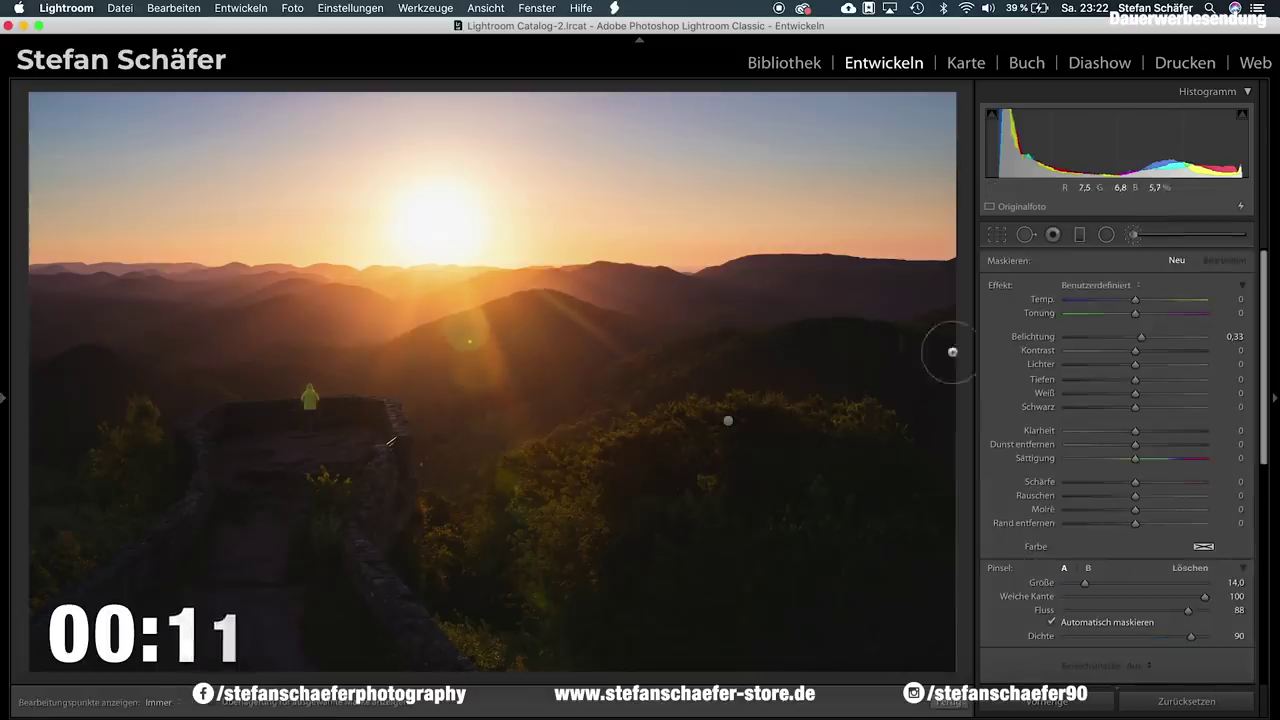
pyautogui.click(728, 421)
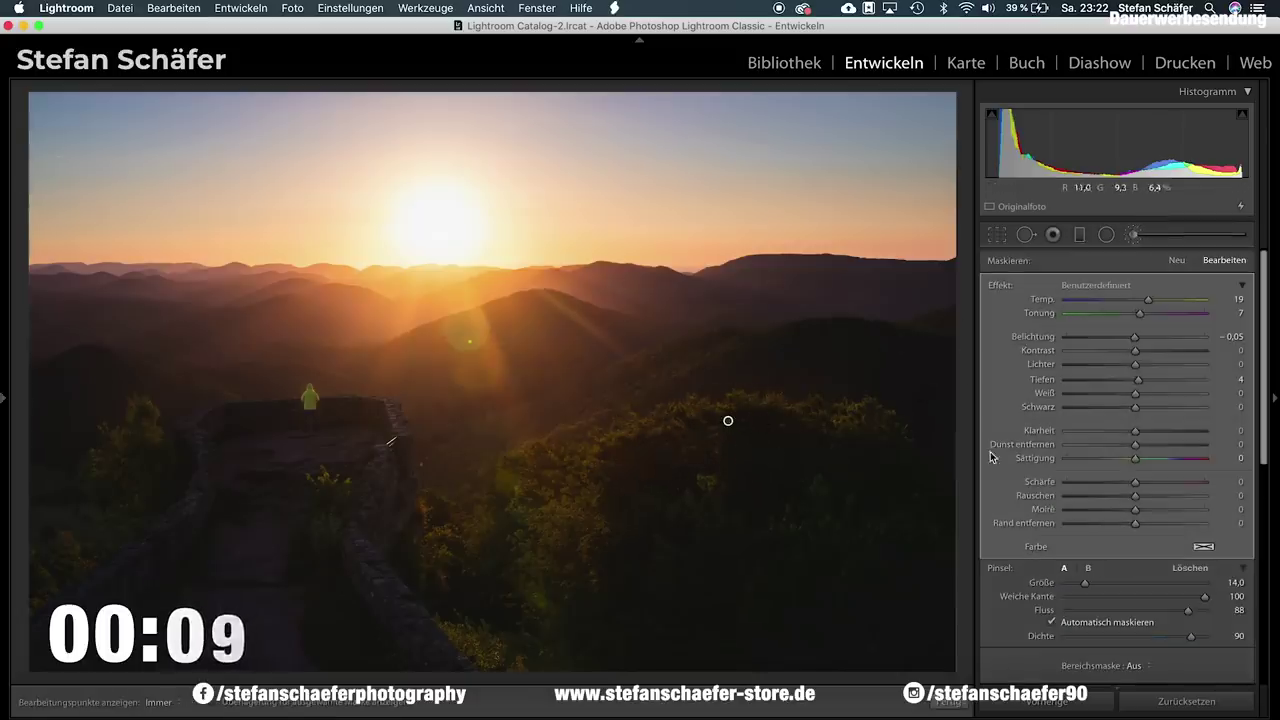
pyautogui.moveTo(1140, 345); pyautogui.dragTo(1137, 341)
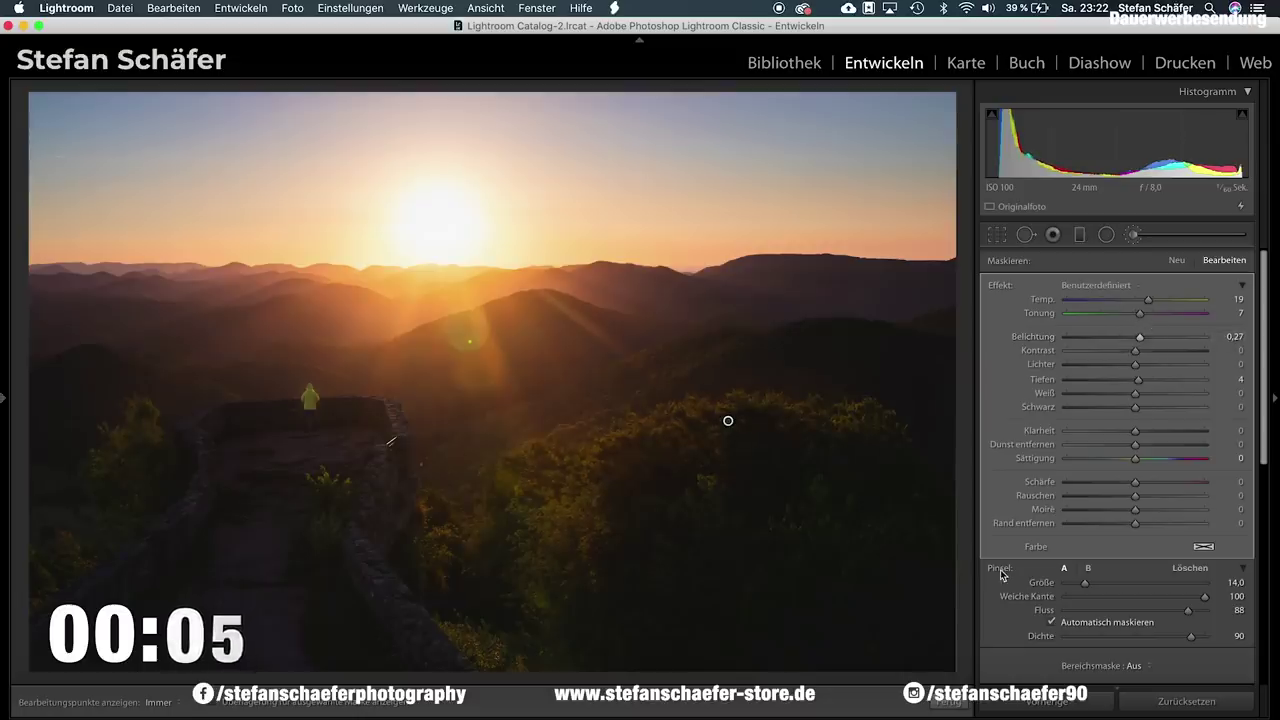
pyautogui.click(950, 703)
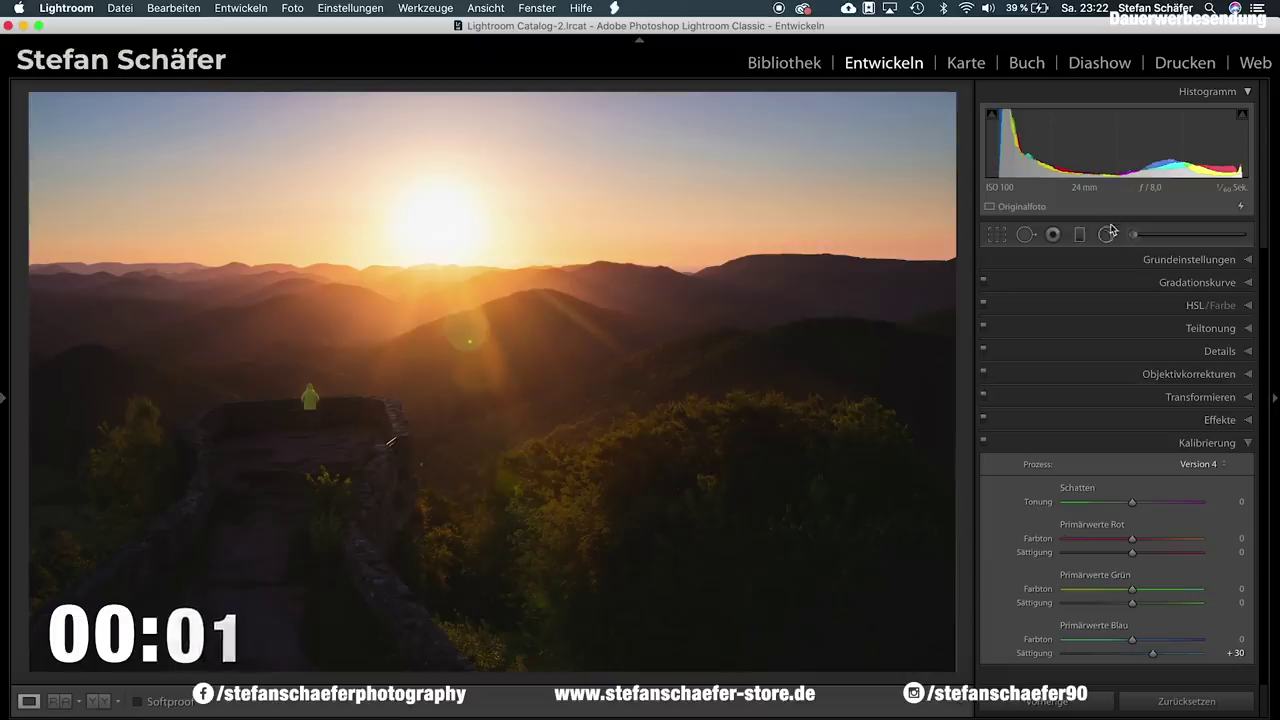
# - Try brightening the person's radial filter, undo it, and compare before and after
pyautogui.click(1106, 234)
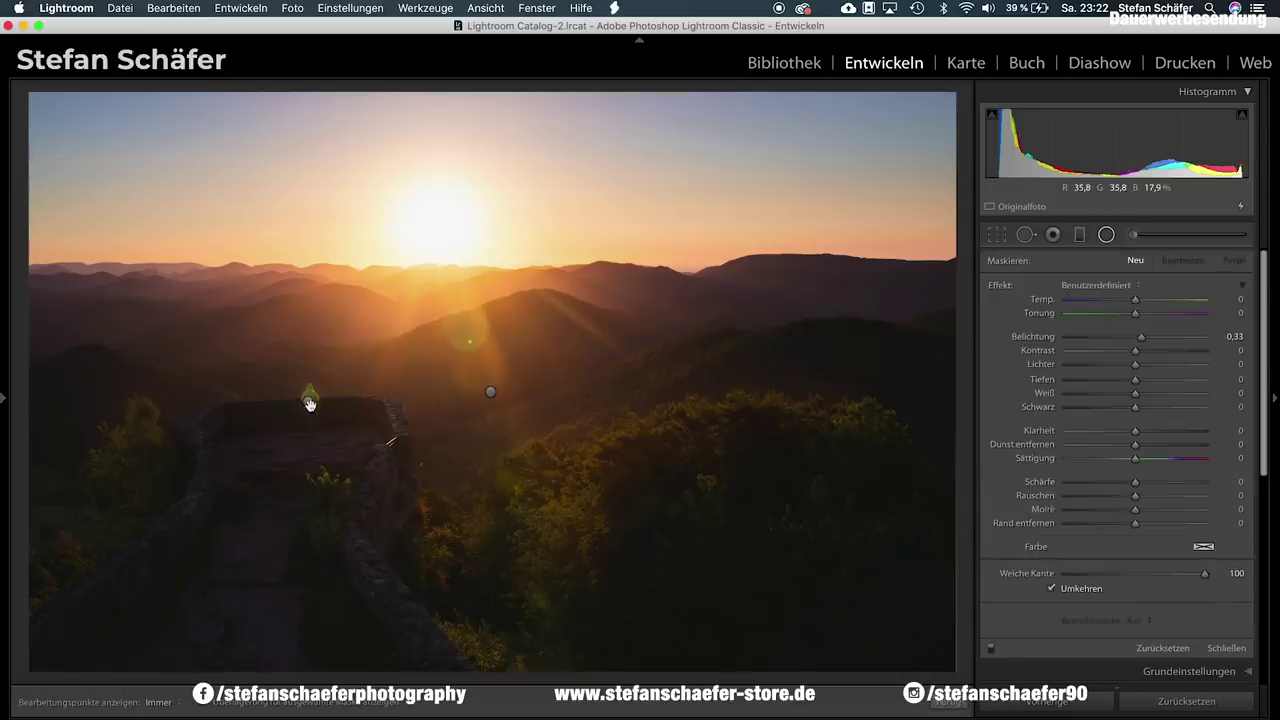
pyautogui.click(308, 400)
pyautogui.moveTo(1145, 341); pyautogui.dragTo(1150, 342)
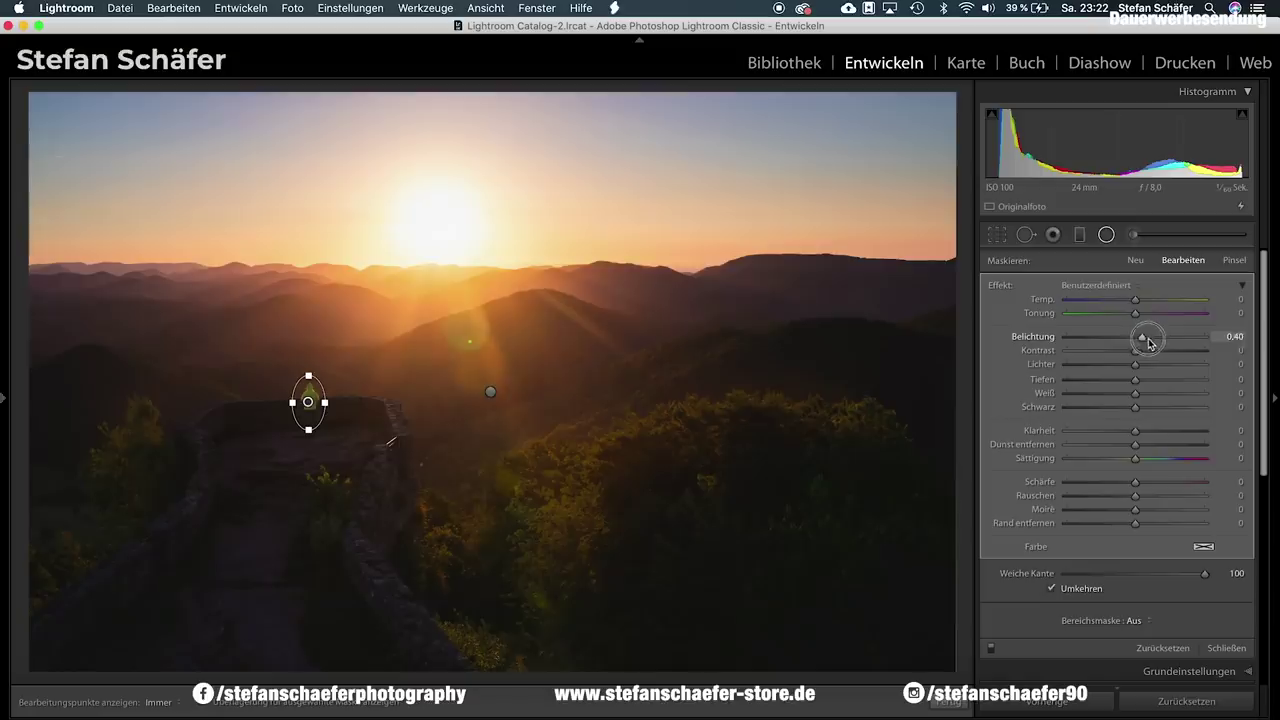
pyautogui.hotkey('ctrl', 'z')
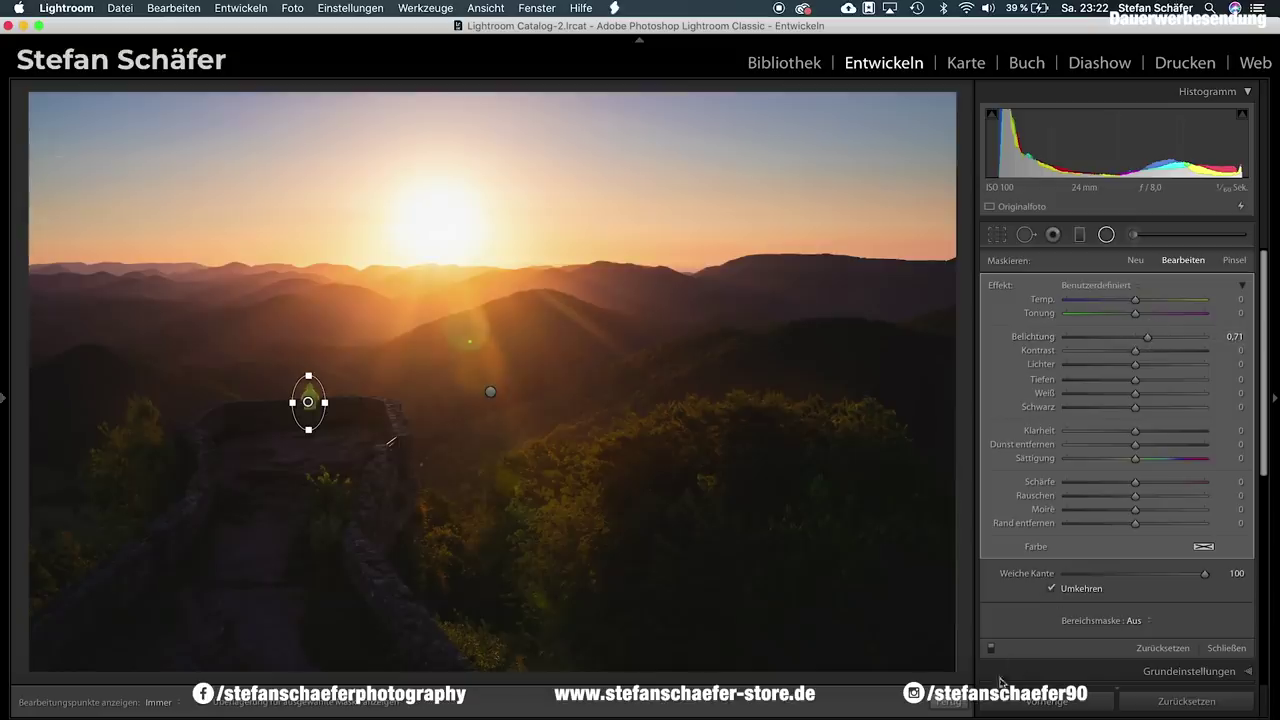
pyautogui.hotkey('shift', 'm')
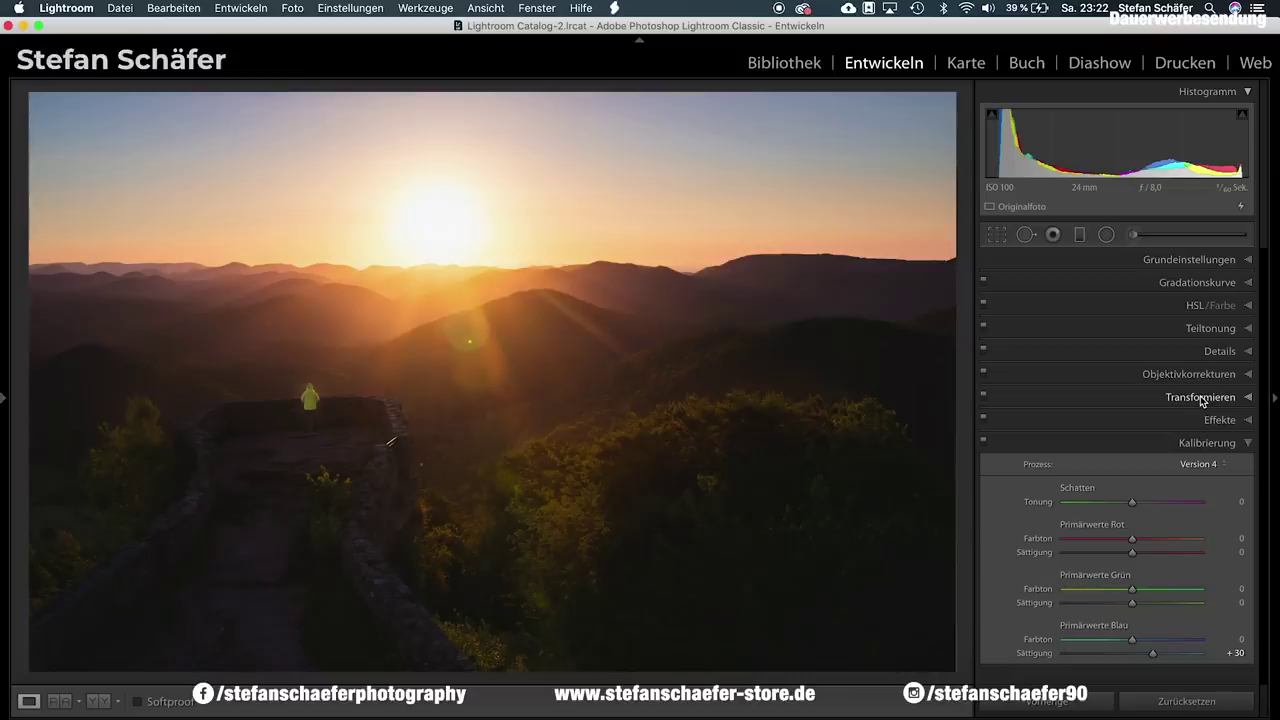
pyautogui.press('\\')
pyautogui.press('\\')
pyautogui.press('\\')
pyautogui.press('\\')
pyautogui.press('\\')
pyautogui.press('\\')
pyautogui.press('\\')
pyautogui.press('\\')
pyautogui.press('\\')
pyautogui.press('\\')
pyautogui.press('\\')
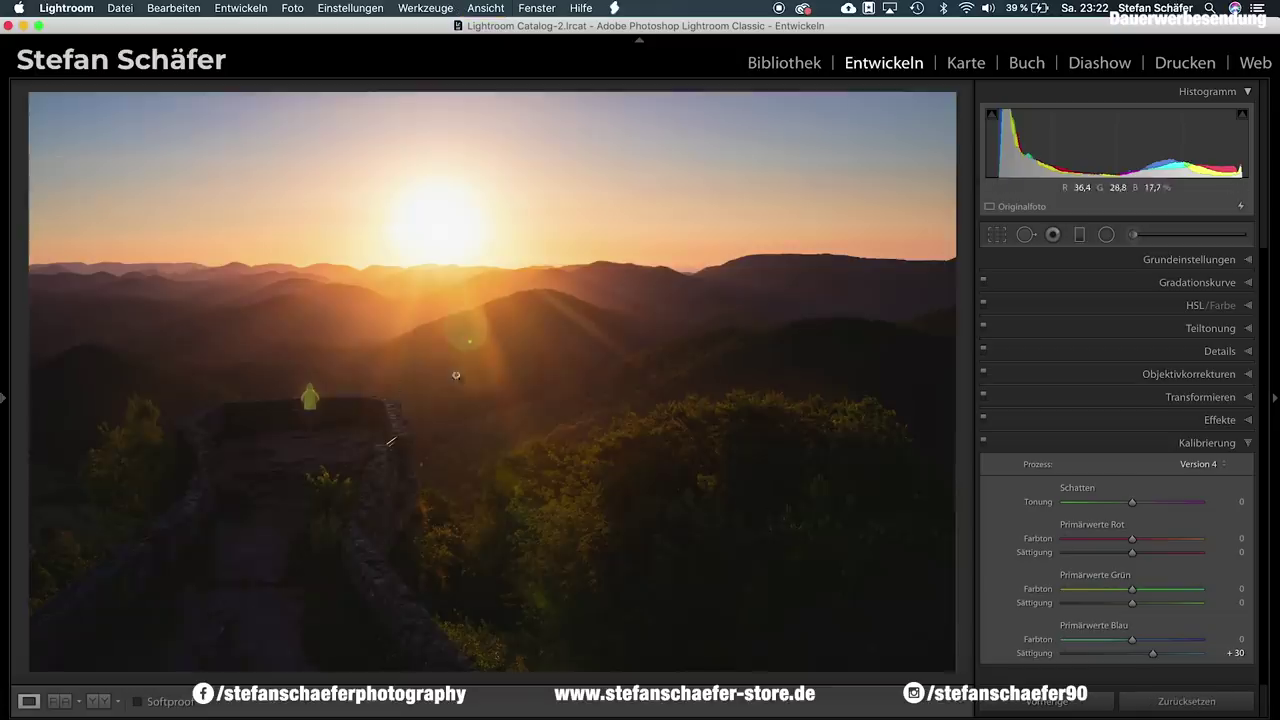
# - Lower the person's radial filter exposure to about +0.34 and close the filter
pyautogui.click(1106, 234)
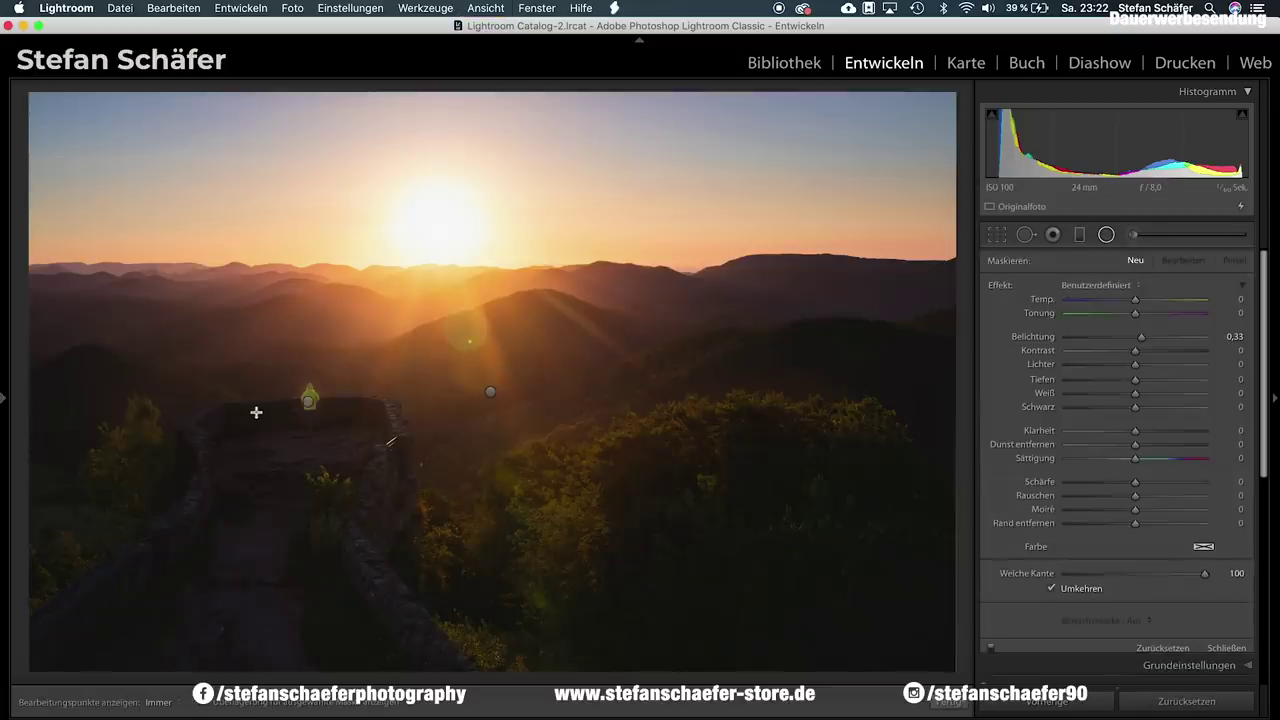
pyautogui.click(309, 401)
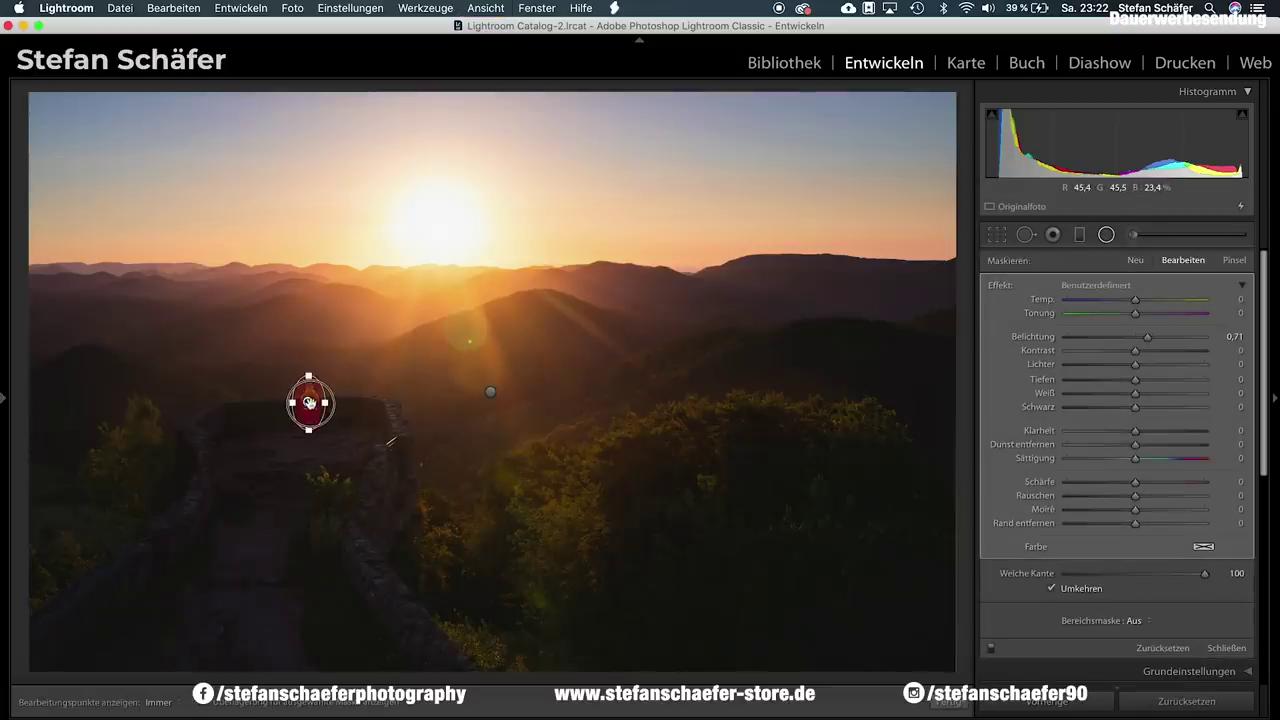
pyautogui.moveTo(1150, 340); pyautogui.dragTo(1141, 338)
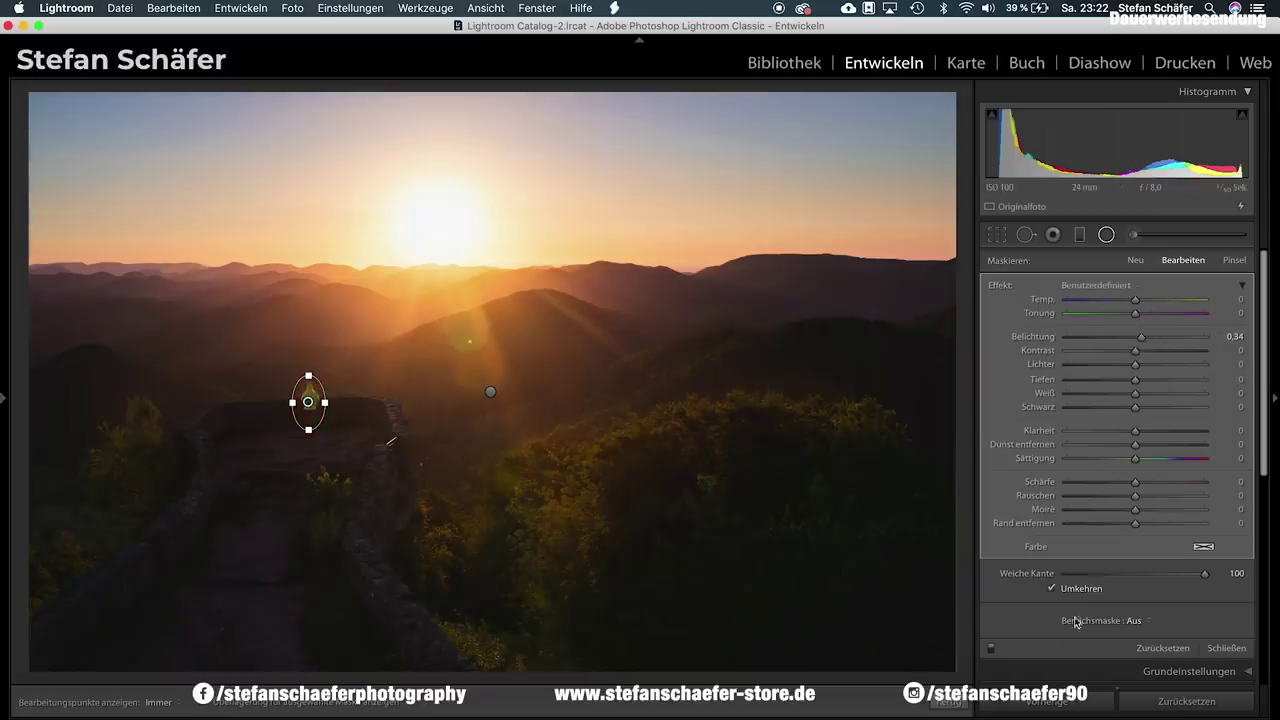
pyautogui.hotkey('shift', 'm')
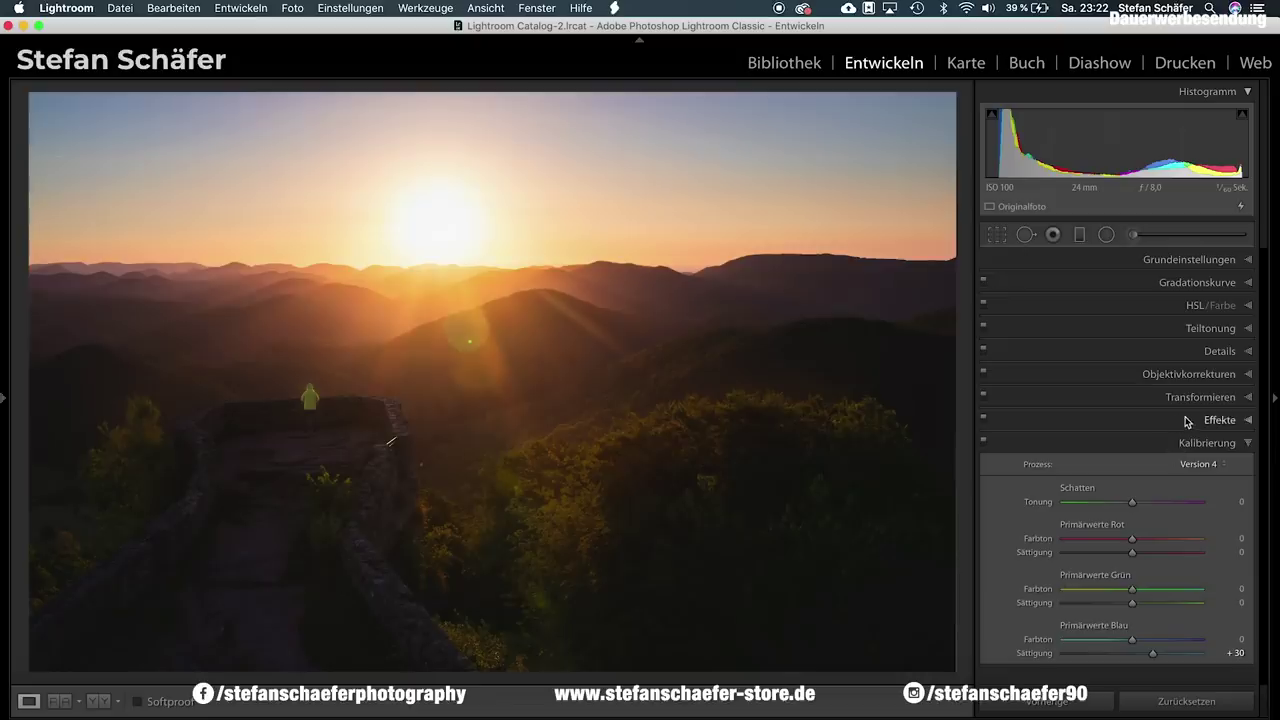
# - Enable profile and chromatic aberration corrections, then sharpen at amount 79 with masking 21
pyautogui.click(1190, 374)
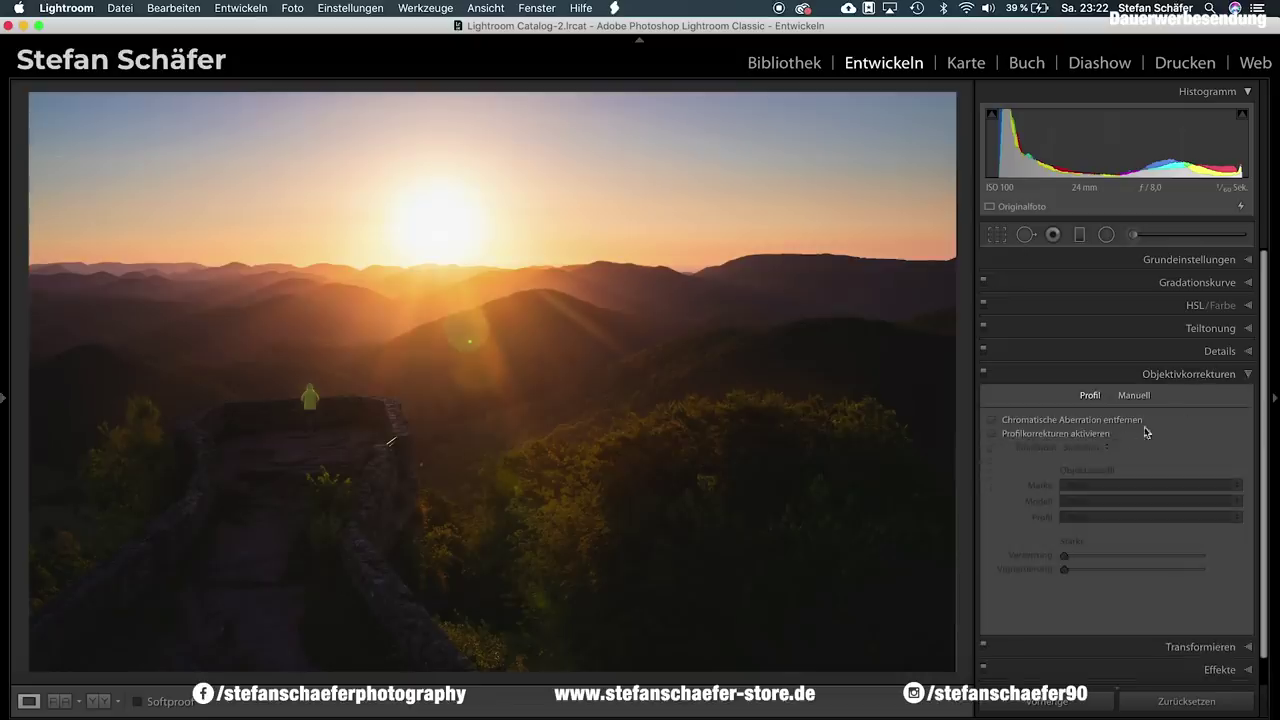
pyautogui.click(1062, 434)
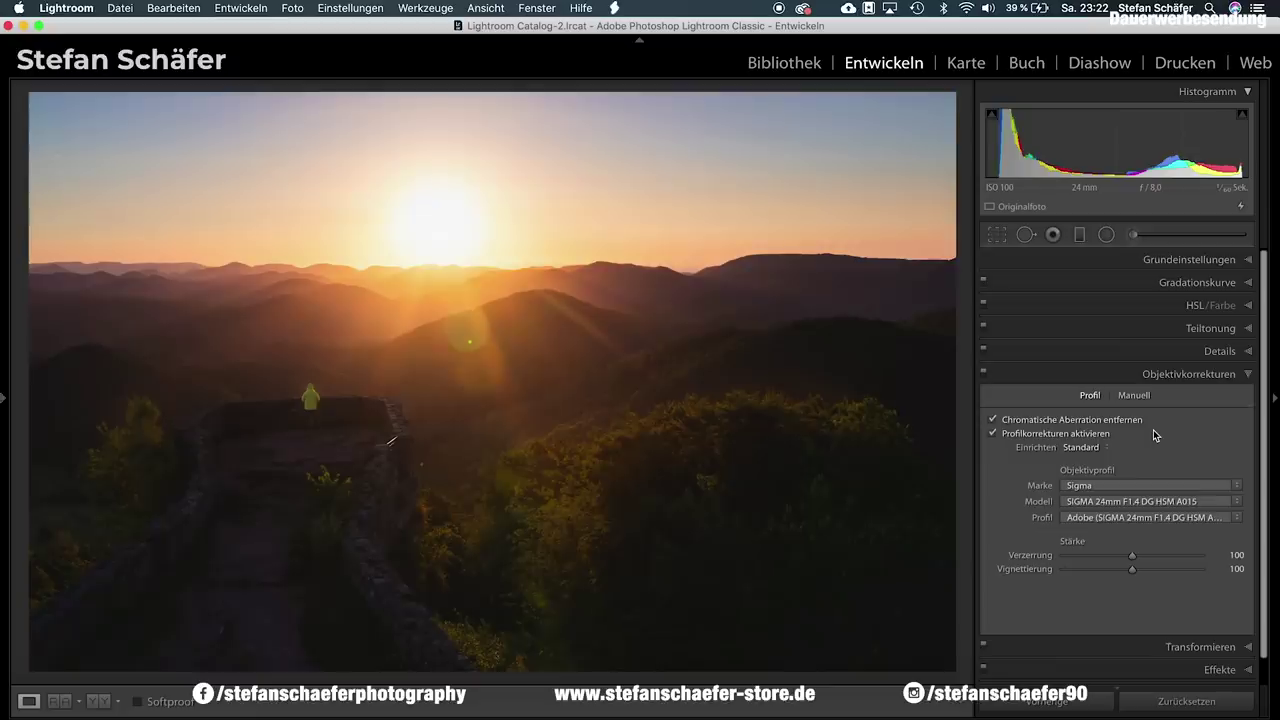
pyautogui.click(1212, 351)
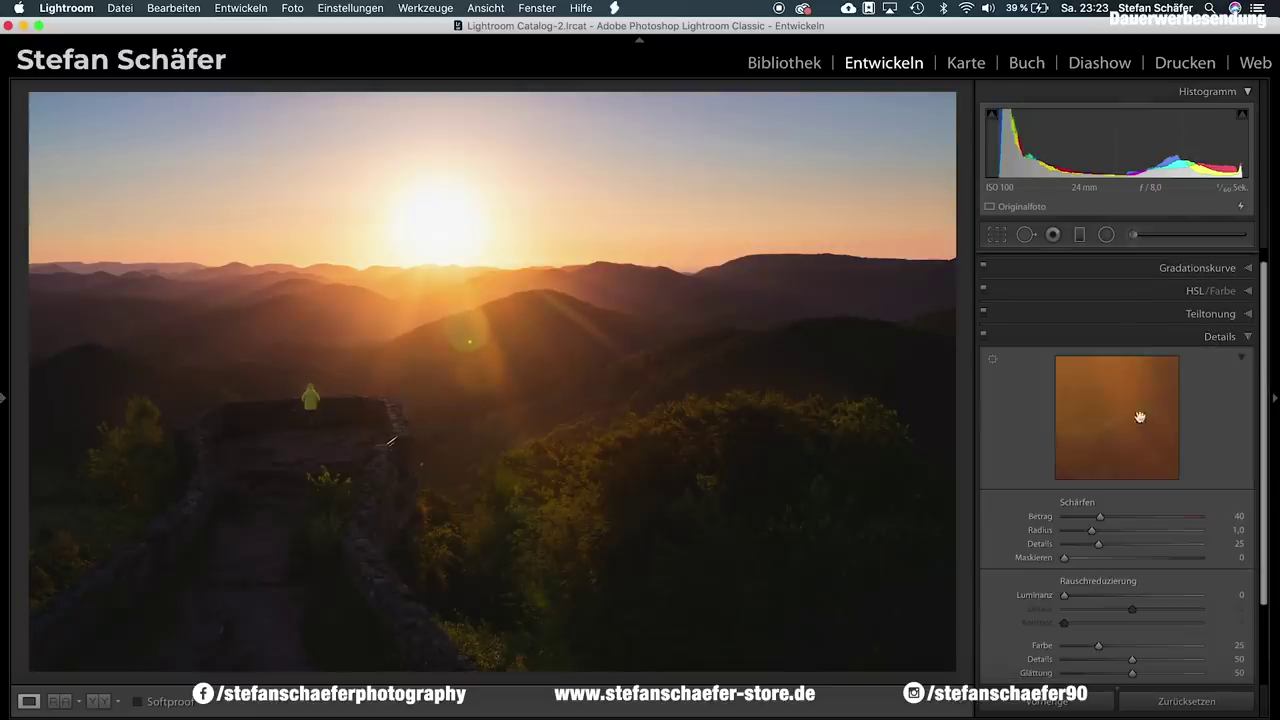
pyautogui.moveTo(1101, 517); pyautogui.dragTo(1137, 518)
pyautogui.moveTo(1064, 557); pyautogui.dragTo(1095, 558)
pyautogui.click(51, 157)
pyautogui.moveTo(137, 231); pyautogui.dragTo(215, 252)
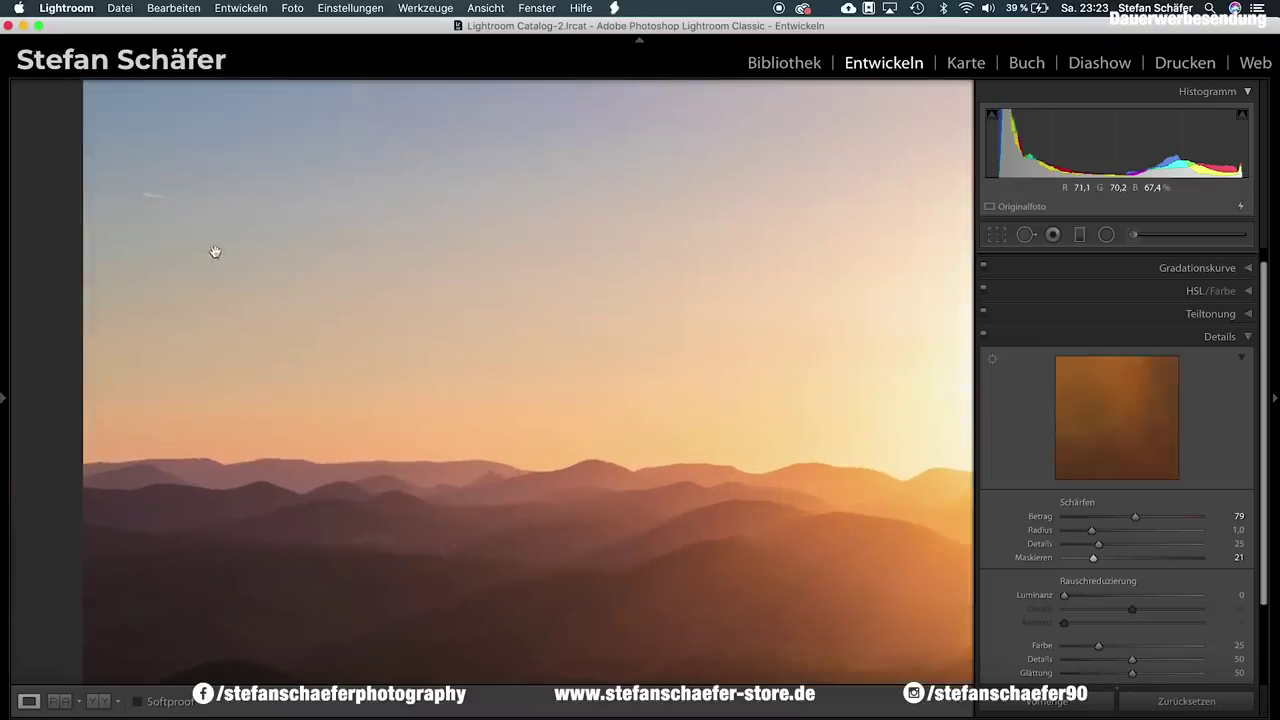
# - Heal the dust spots in the sunset's upper-left sky with Spot Removal, then zoom back out
pyautogui.click(1025, 236)
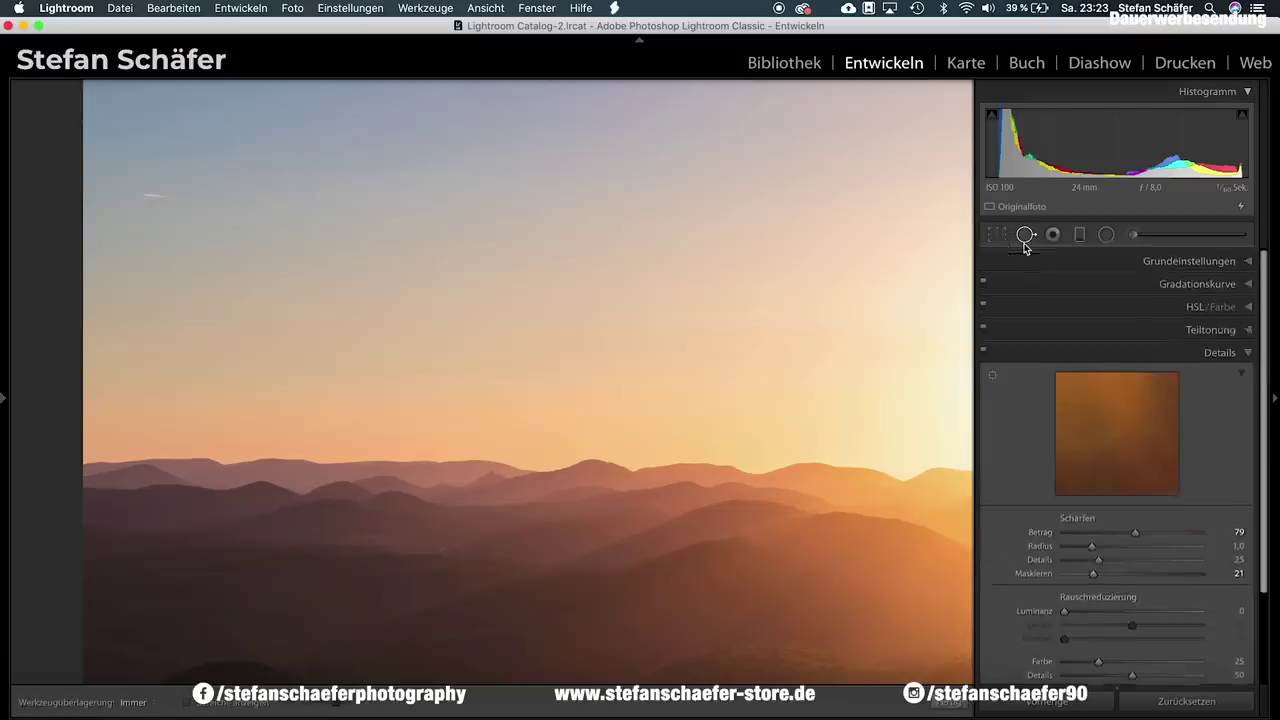
pyautogui.scroll(-2, 154, 212)
pyautogui.scroll(-2, 154, 212)
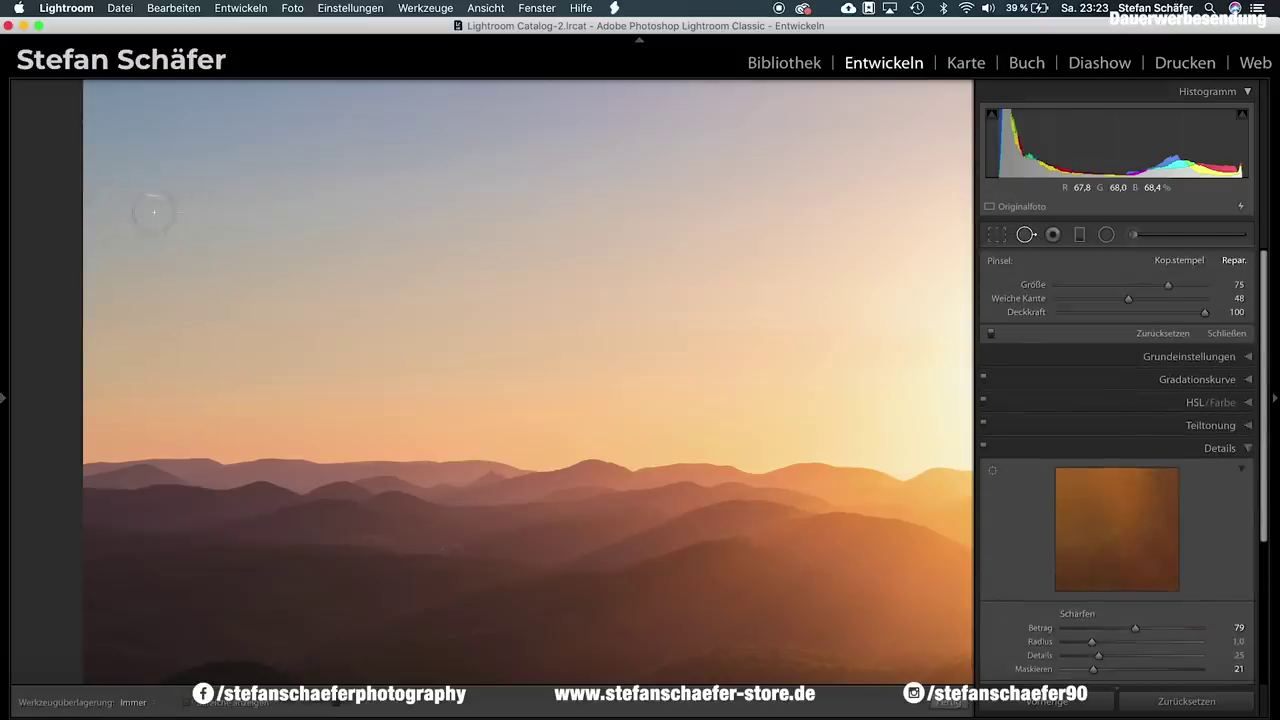
pyautogui.click(150, 192)
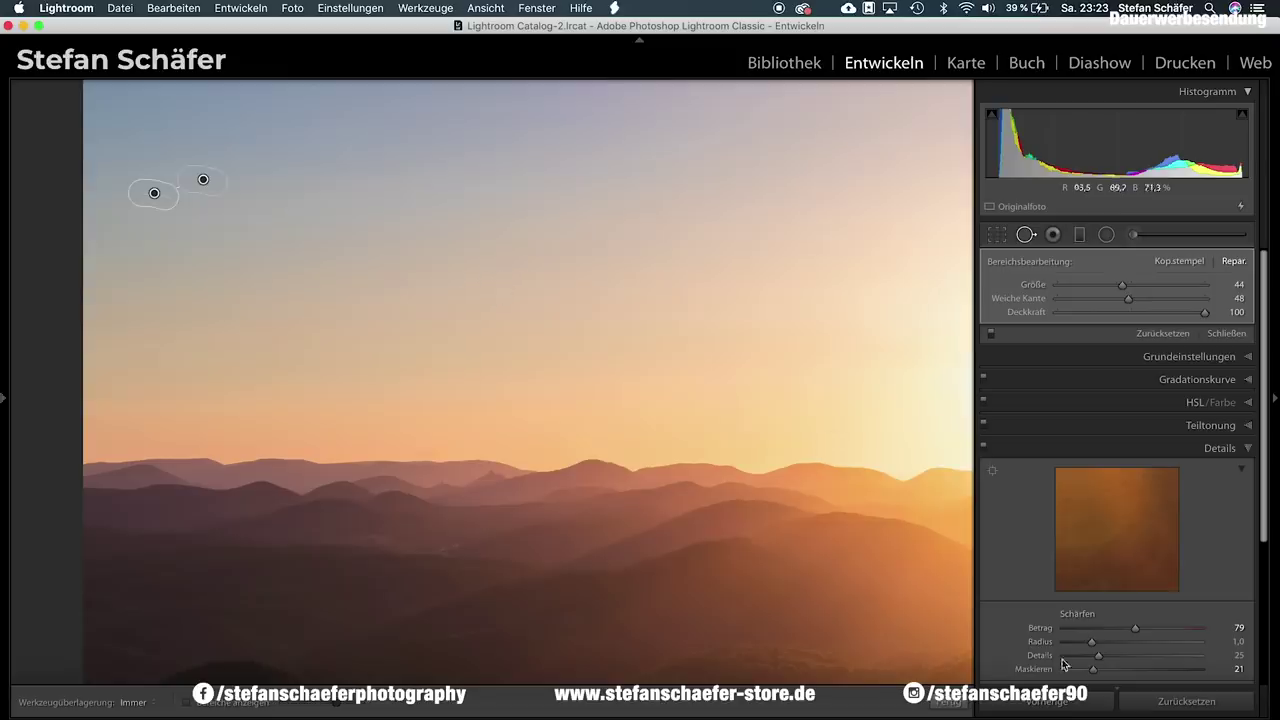
pyautogui.click(948, 701)
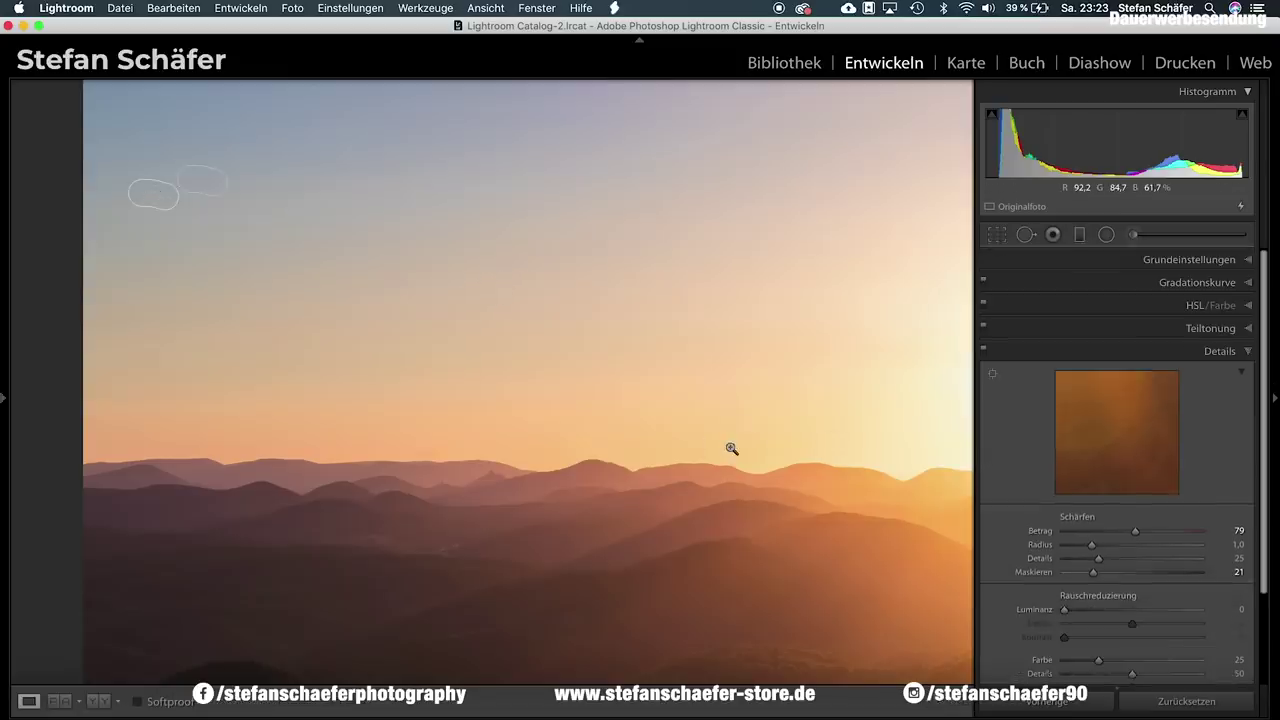
pyautogui.click(730, 446)
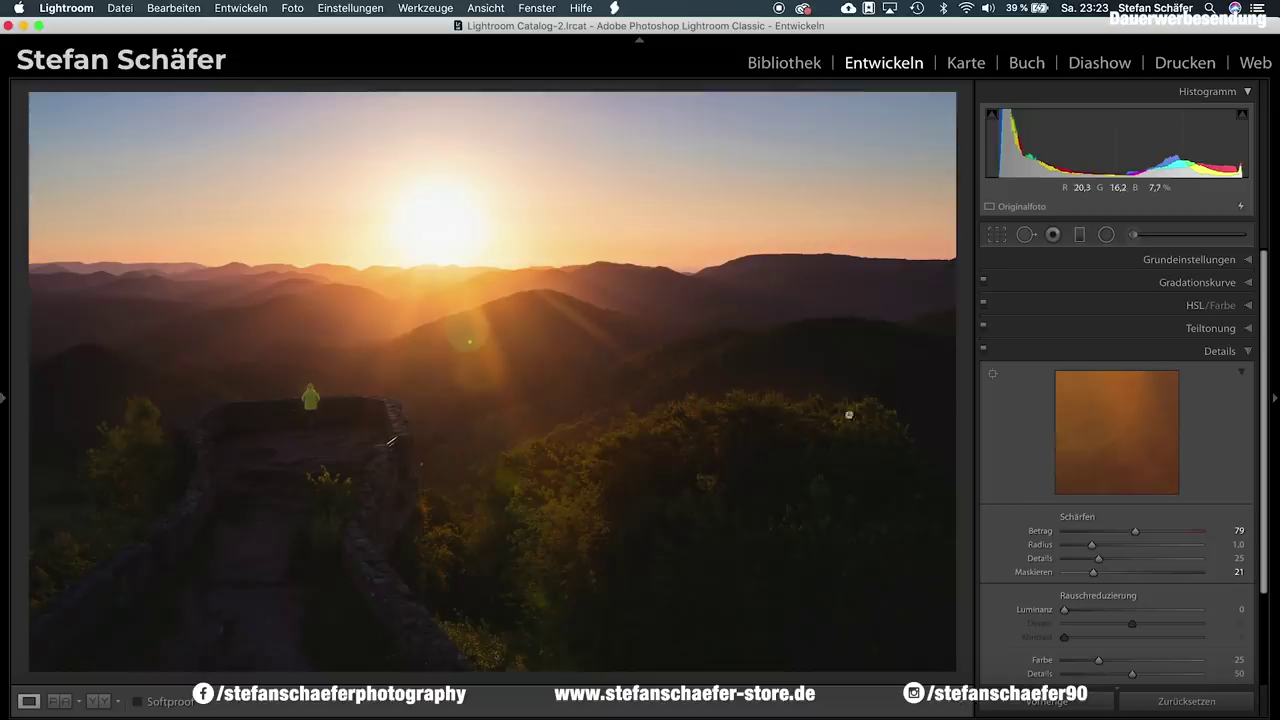
pyautogui.click(1185, 307)
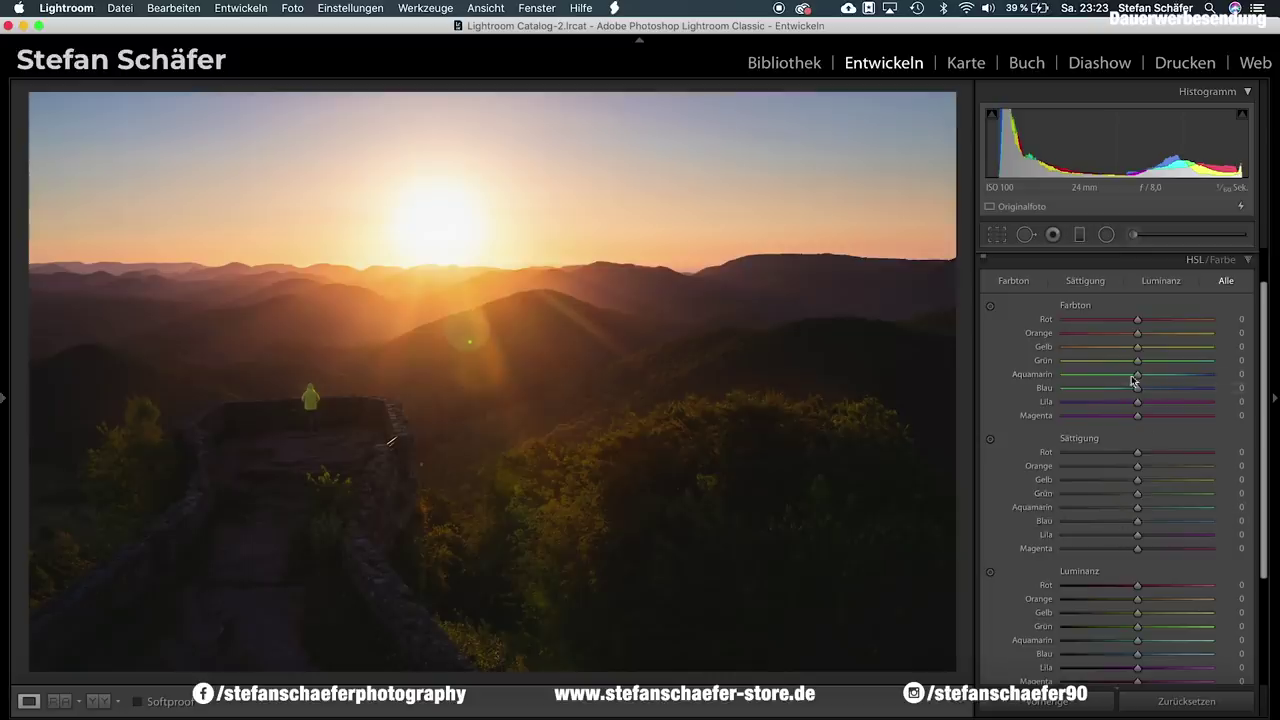
# - Shift the green hue toward yellow and tint shadows cyan (hue ~190, saturation 11), then compare
pyautogui.moveTo(1137, 361)
pyautogui.mouseDown()
pyautogui.moveTo(1118, 368)
pyautogui.moveTo(1128, 349)
pyautogui.mouseUp()
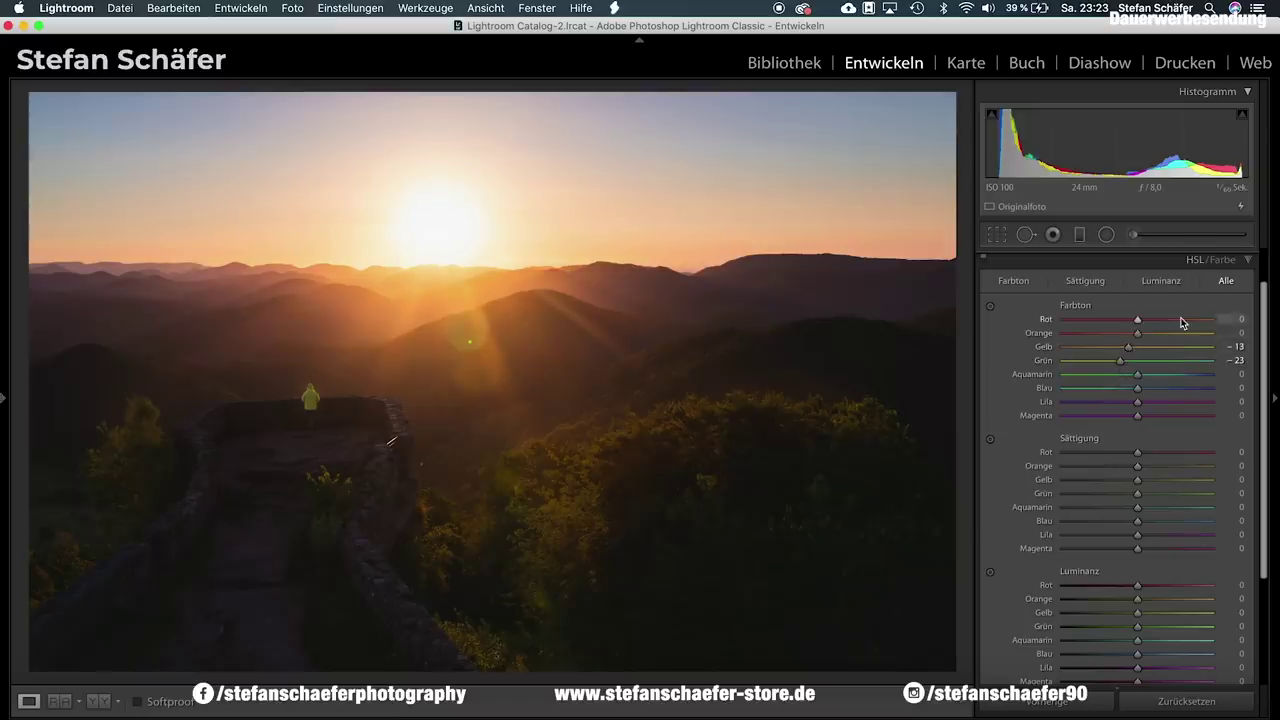
pyautogui.scroll(-3, 1156, 400)
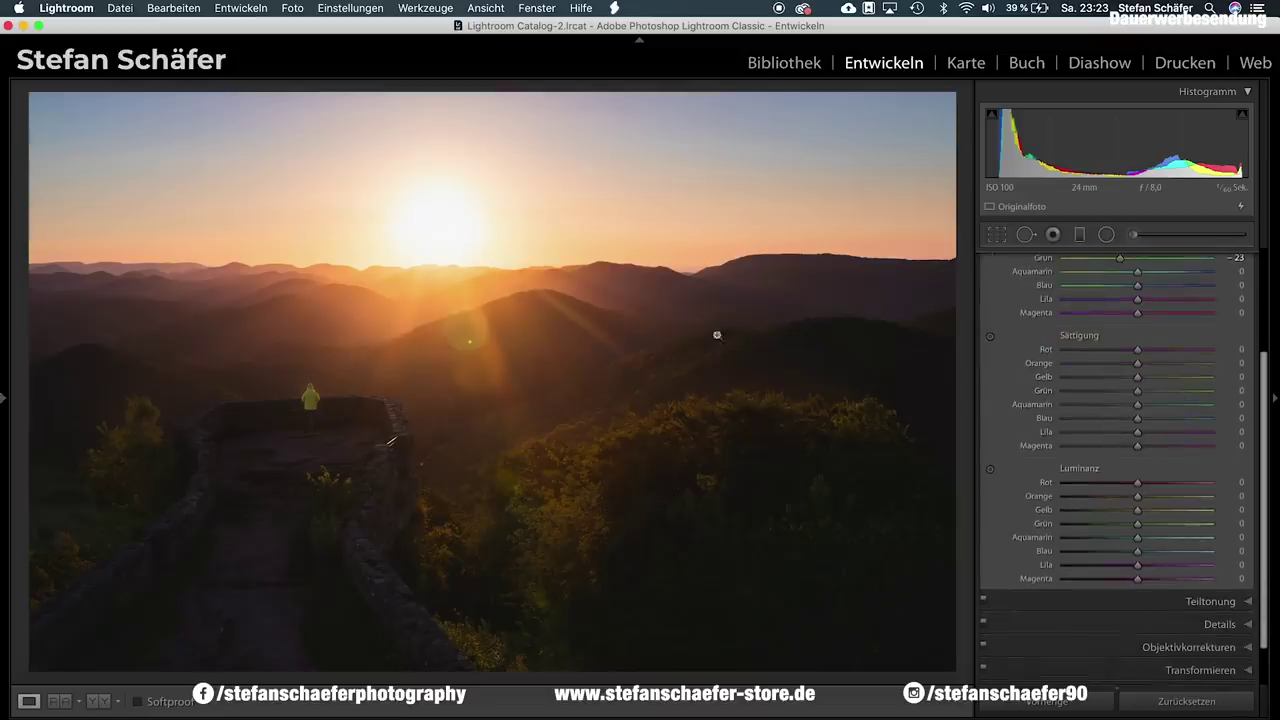
pyautogui.click(1163, 601)
pyautogui.moveTo(1064, 438); pyautogui.dragTo(1139, 438)
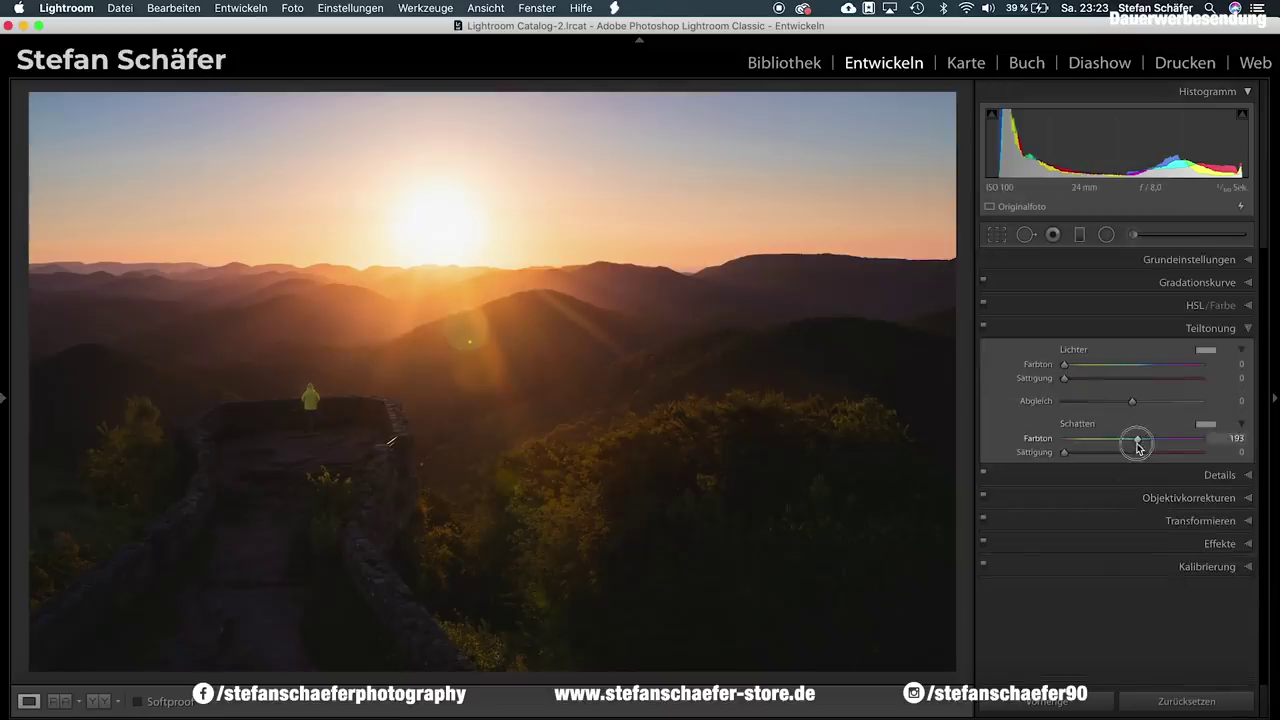
pyautogui.moveTo(1064, 452); pyautogui.dragTo(1080, 455)
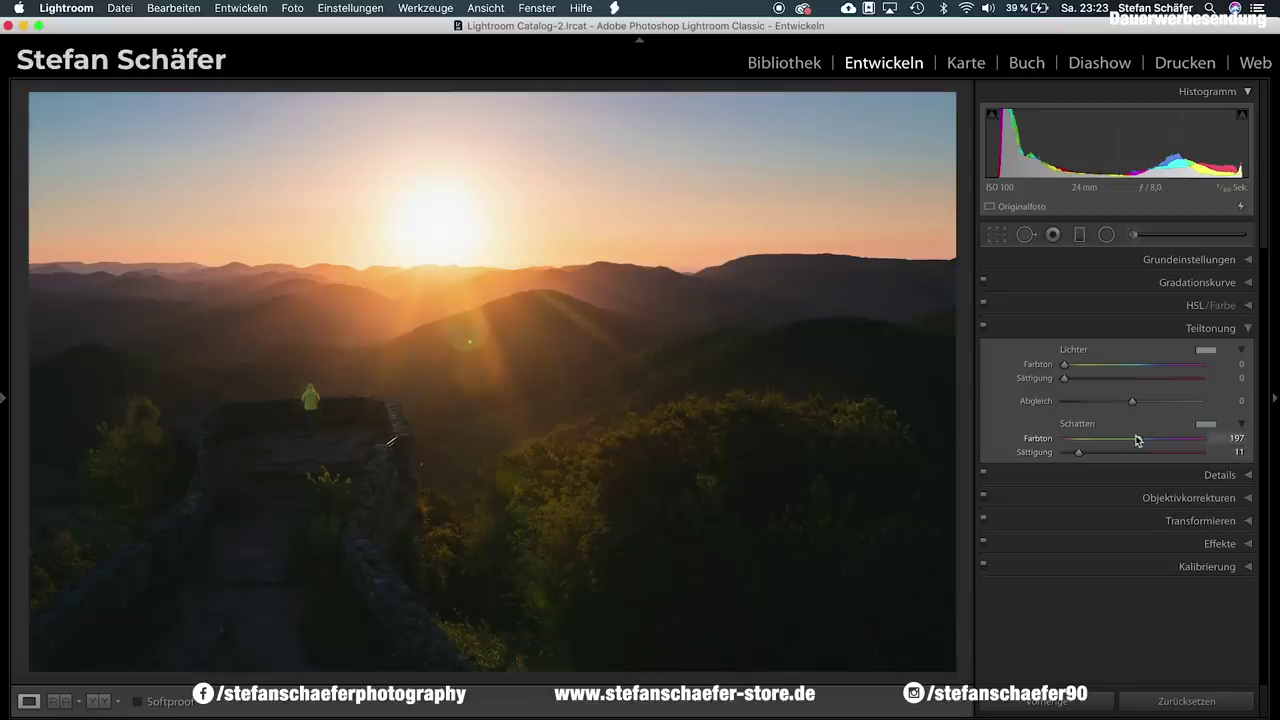
pyautogui.moveTo(1143, 443); pyautogui.dragTo(1140, 441)
pyautogui.press('shift')
pyautogui.press('\\')
pyautogui.press('\\')
pyautogui.press('\\')
pyautogui.press('\\')
pyautogui.press('\\')
pyautogui.press('\\')
pyautogui.press('\\')
pyautogui.press('\\')
pyautogui.press('\\')
pyautogui.press('\\')
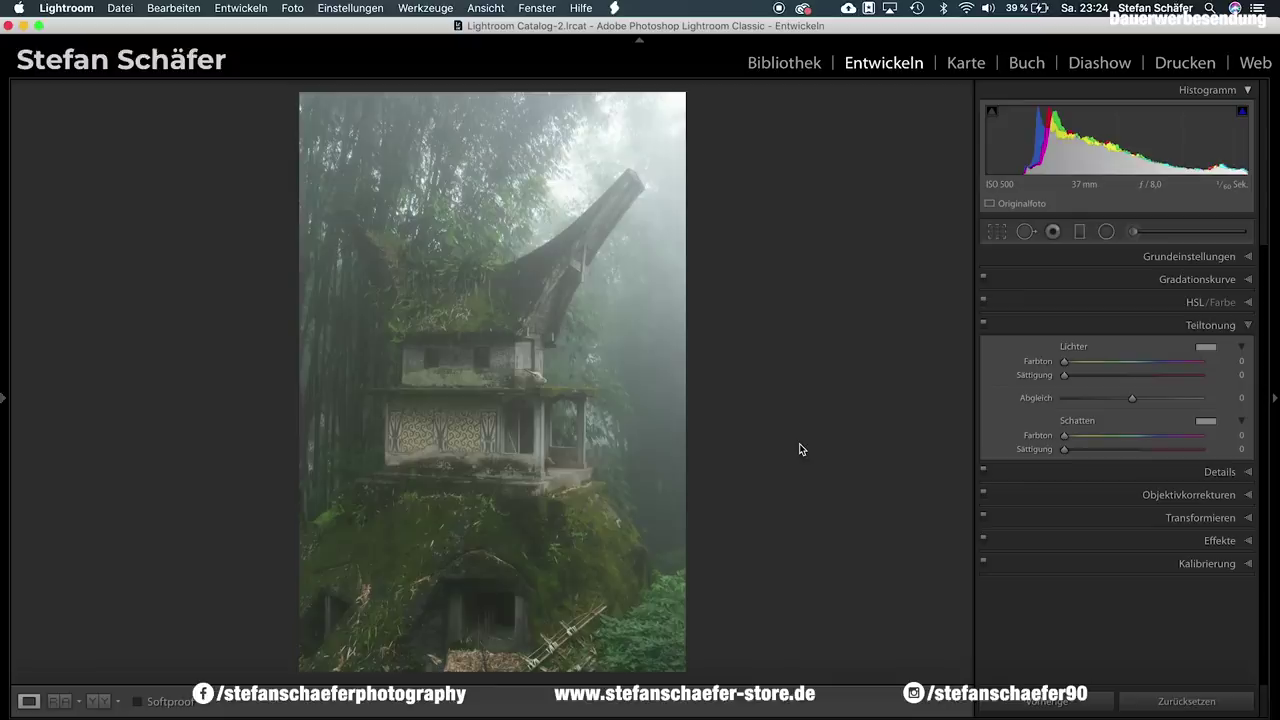
# - In Basic, set exposure −0.30, blacks −30, highlights +13 and contrast +30
pyautogui.click(1140, 256)
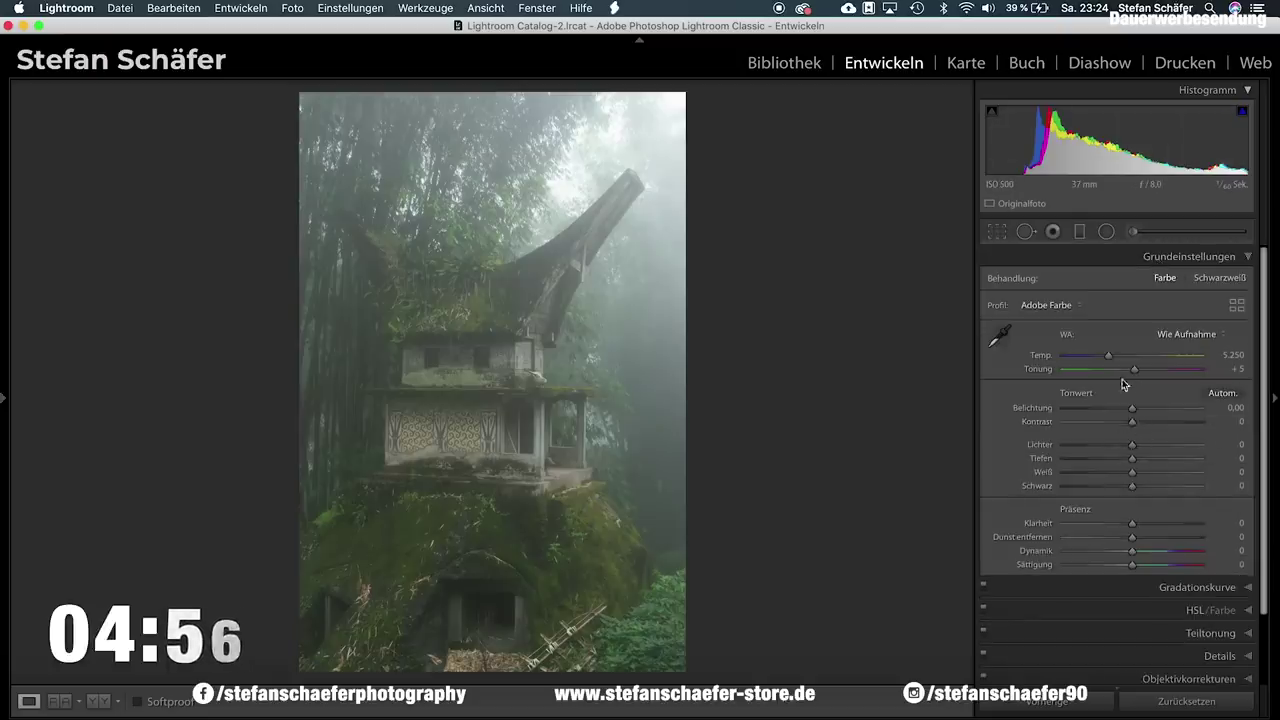
pyautogui.moveTo(1132, 408); pyautogui.dragTo(1149, 422)
pyautogui.moveTo(1128, 488)
pyautogui.mouseDown()
pyautogui.moveTo(1113, 489)
pyautogui.moveTo(1123, 463)
pyautogui.moveTo(1104, 464)
pyautogui.mouseUp()
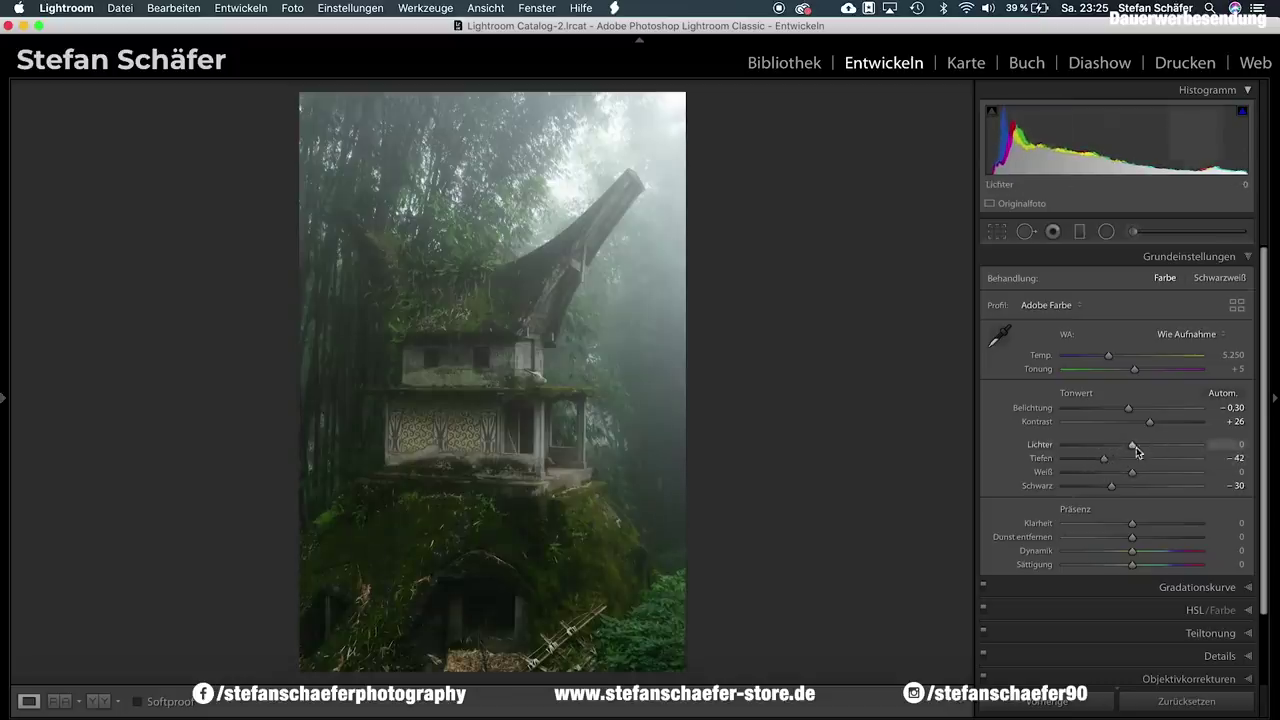
pyautogui.moveTo(1133, 445); pyautogui.dragTo(1140, 472)
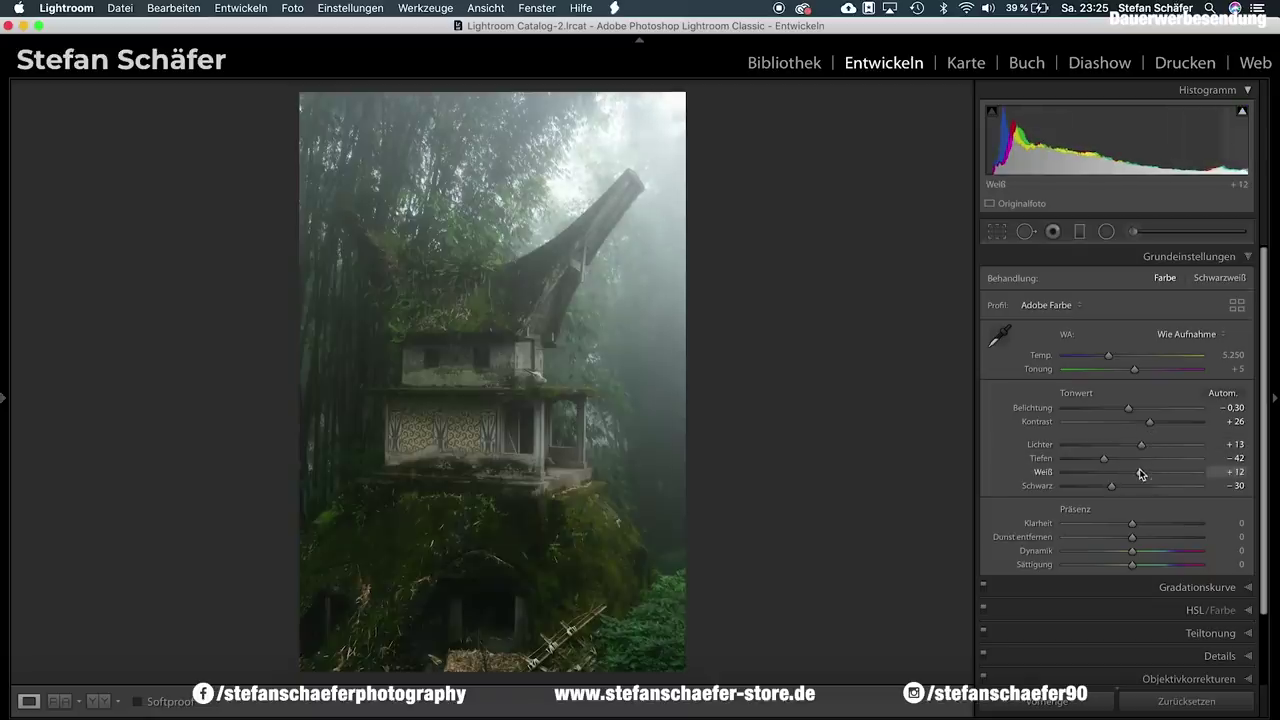
pyautogui.click(1150, 424)
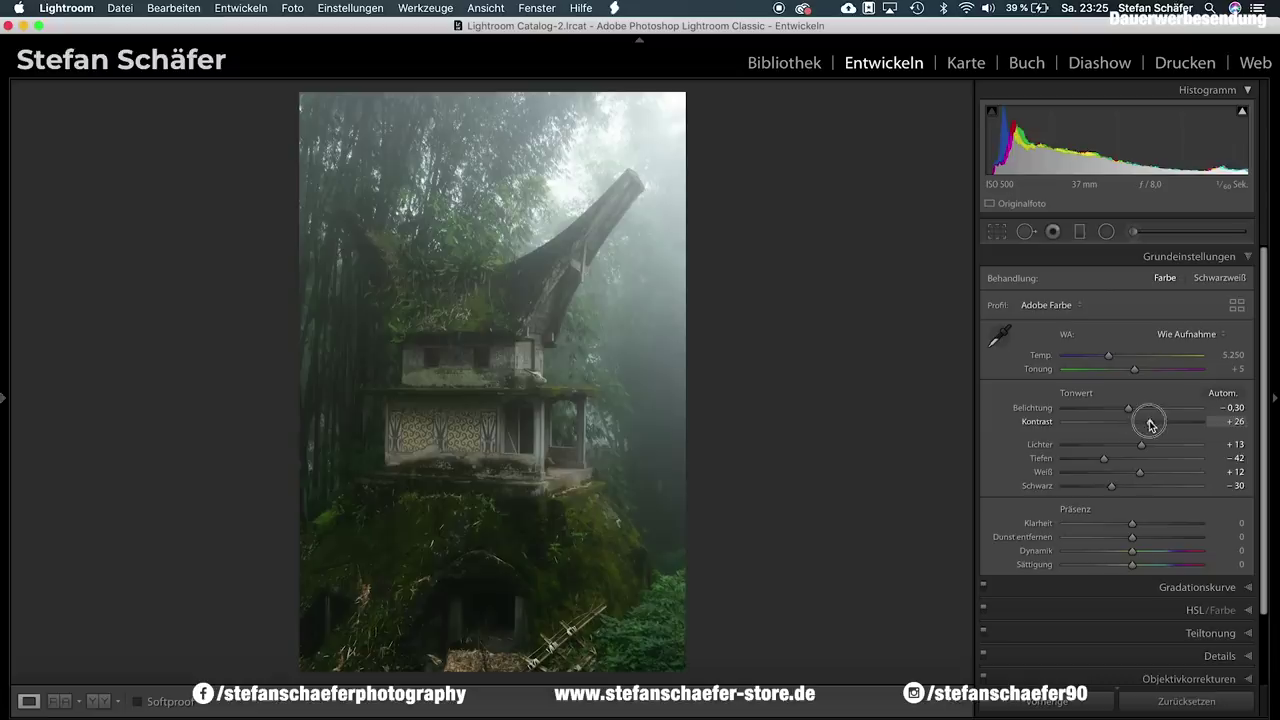
pyautogui.moveTo(1150, 424); pyautogui.dragTo(1153, 422)
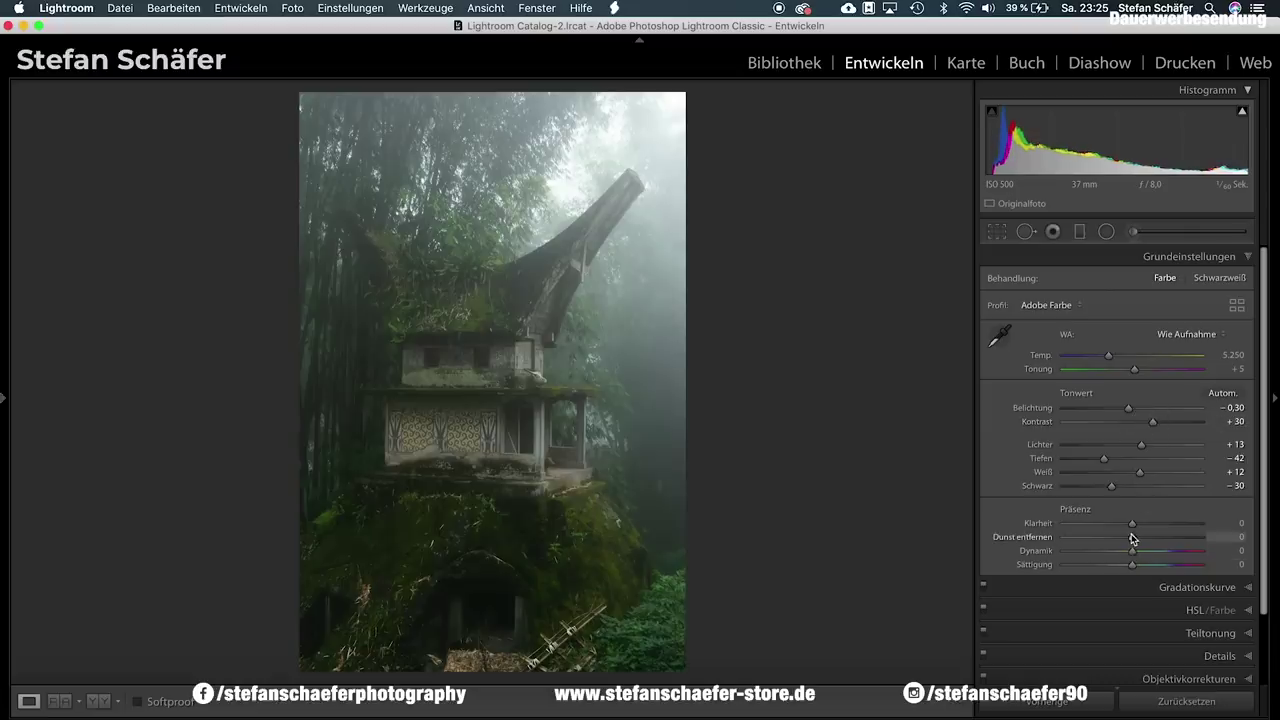
# - Adjust haze, add +30 clarity and lower saturation to −10
pyautogui.moveTo(1133, 537)
pyautogui.mouseDown()
pyautogui.moveTo(1172, 537)
pyautogui.moveTo(1128, 542)
pyautogui.mouseUp()
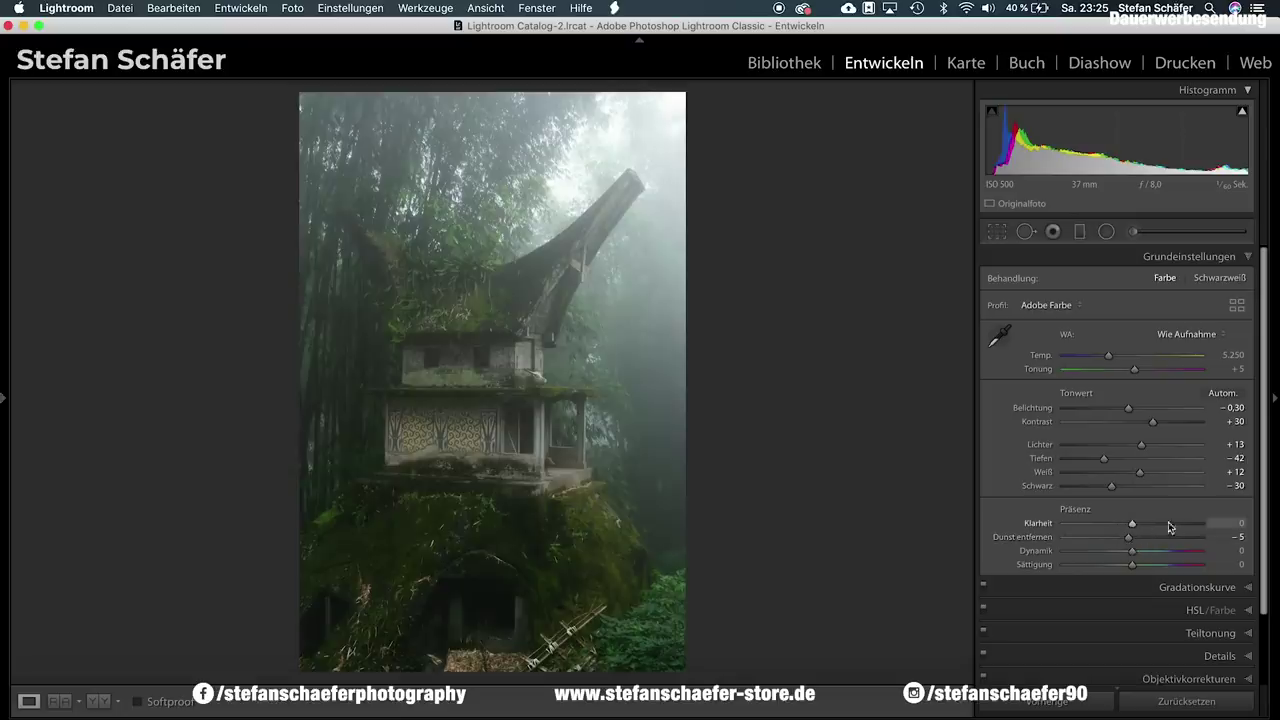
pyautogui.moveTo(1133, 523); pyautogui.dragTo(1146, 523)
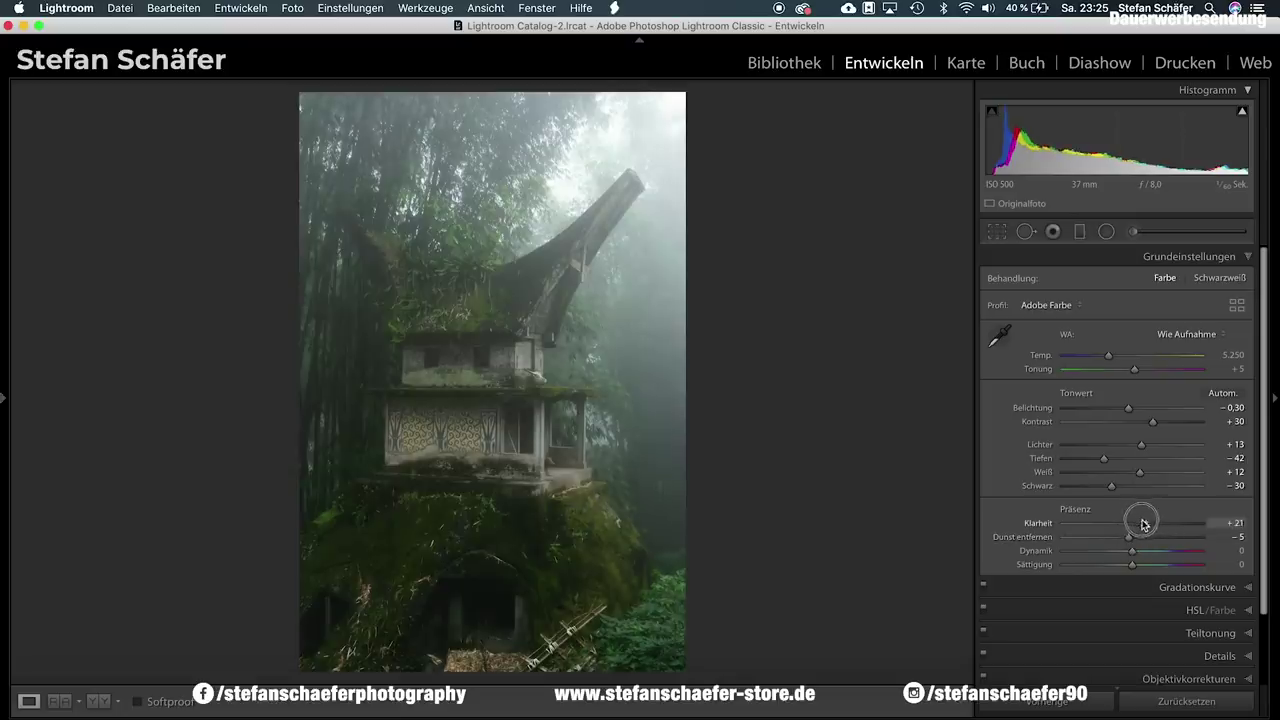
pyautogui.moveTo(1146, 523); pyautogui.dragTo(1152, 521)
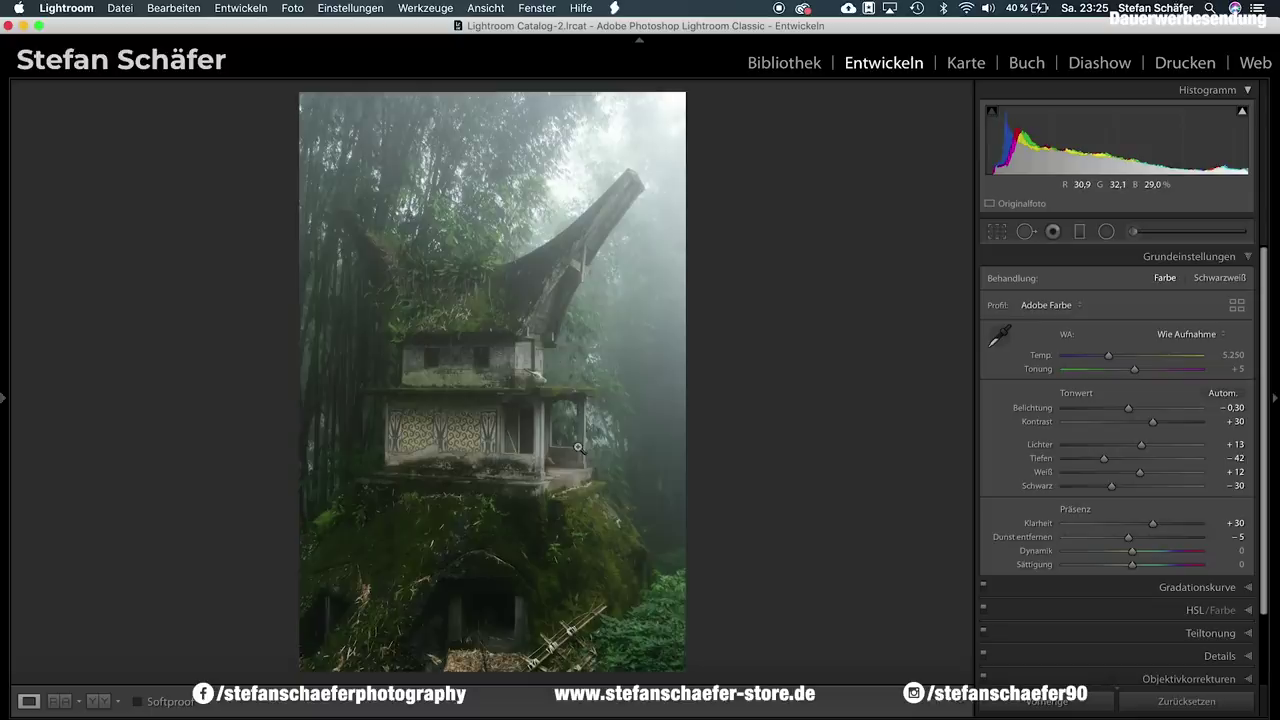
pyautogui.moveTo(1132, 564)
pyautogui.mouseDown()
pyautogui.moveTo(1147, 567)
pyautogui.moveTo(1126, 570)
pyautogui.mouseUp()
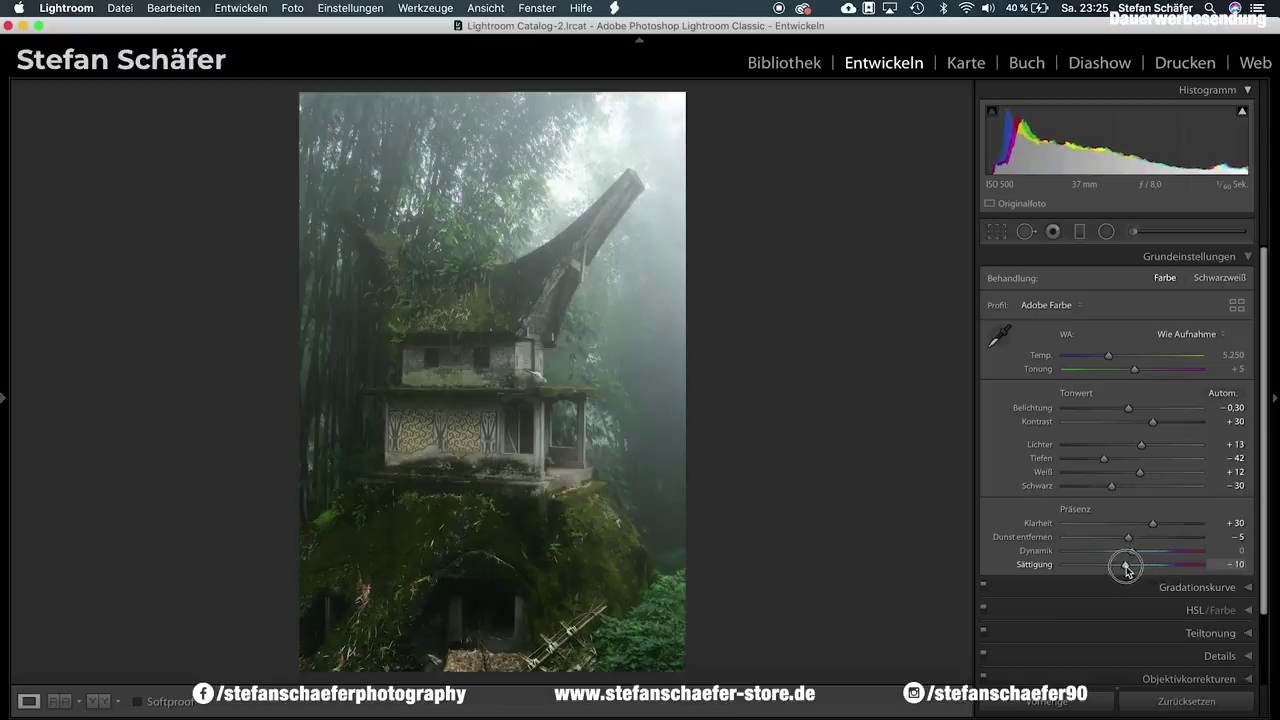
pyautogui.click(1168, 610)
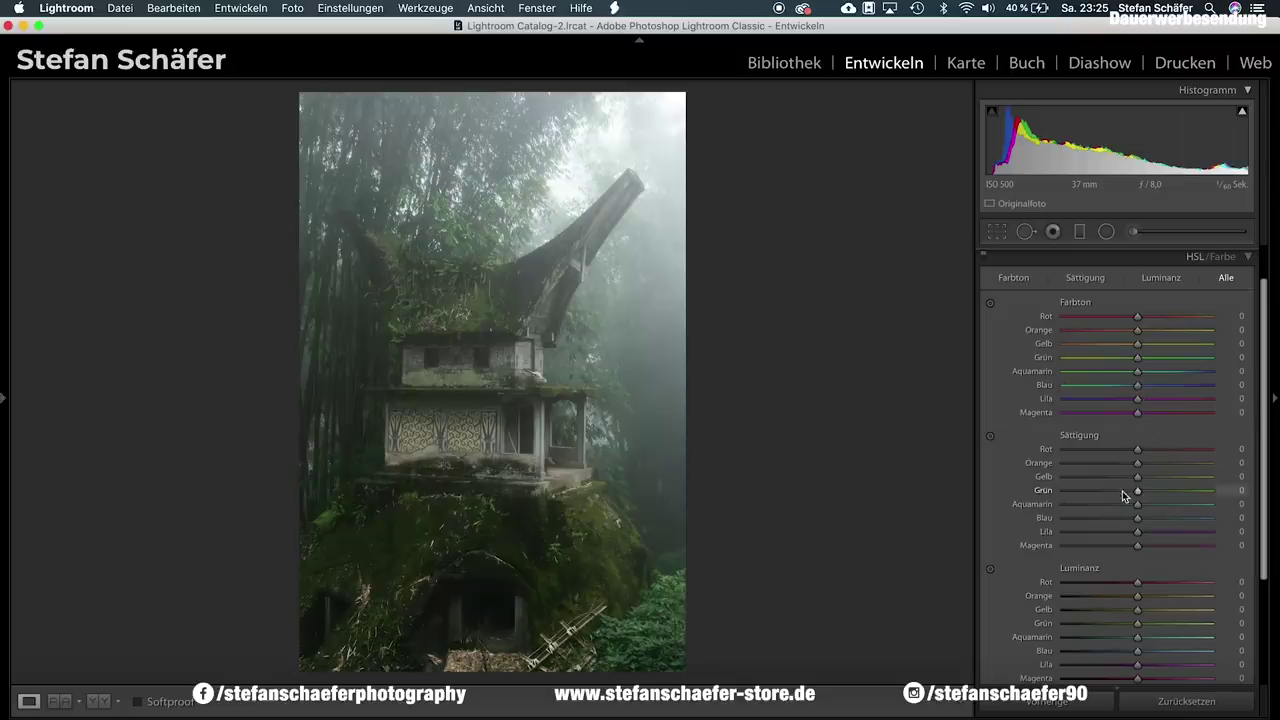
# - Shift green and yellow hues right, cut red, purple and magenta saturation, and boost green
pyautogui.moveTo(1138, 358)
pyautogui.mouseDown()
pyautogui.moveTo(1176, 360)
pyautogui.moveTo(1151, 362)
pyautogui.mouseUp()
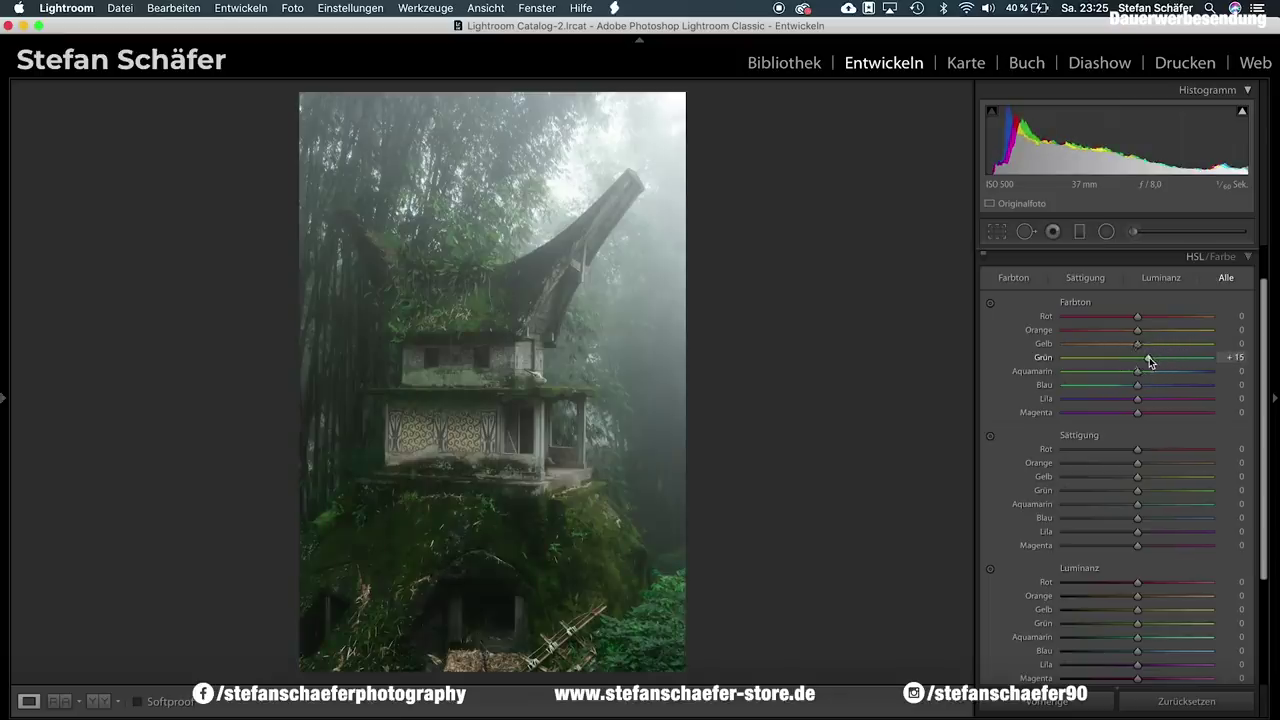
pyautogui.moveTo(1138, 345); pyautogui.dragTo(1155, 346)
pyautogui.moveTo(1126, 456); pyautogui.dragTo(1121, 460)
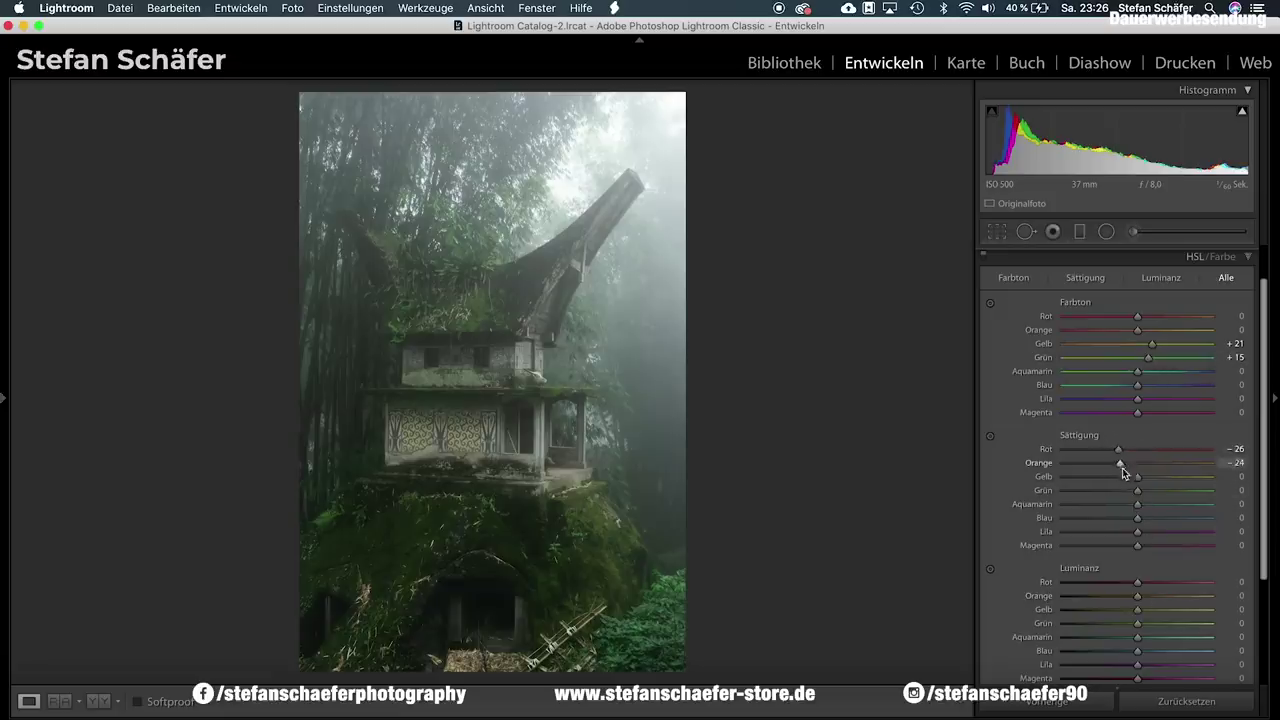
pyautogui.moveTo(1137, 531); pyautogui.dragTo(1105, 532)
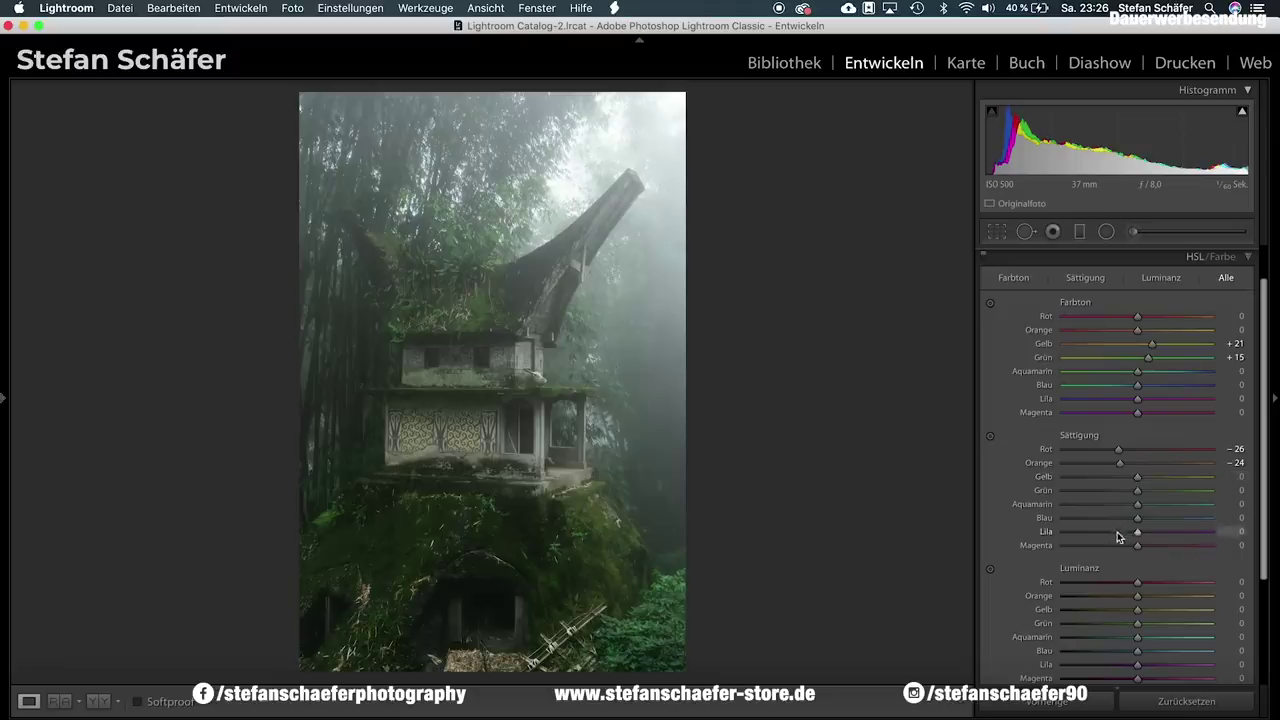
pyautogui.click(1097, 547)
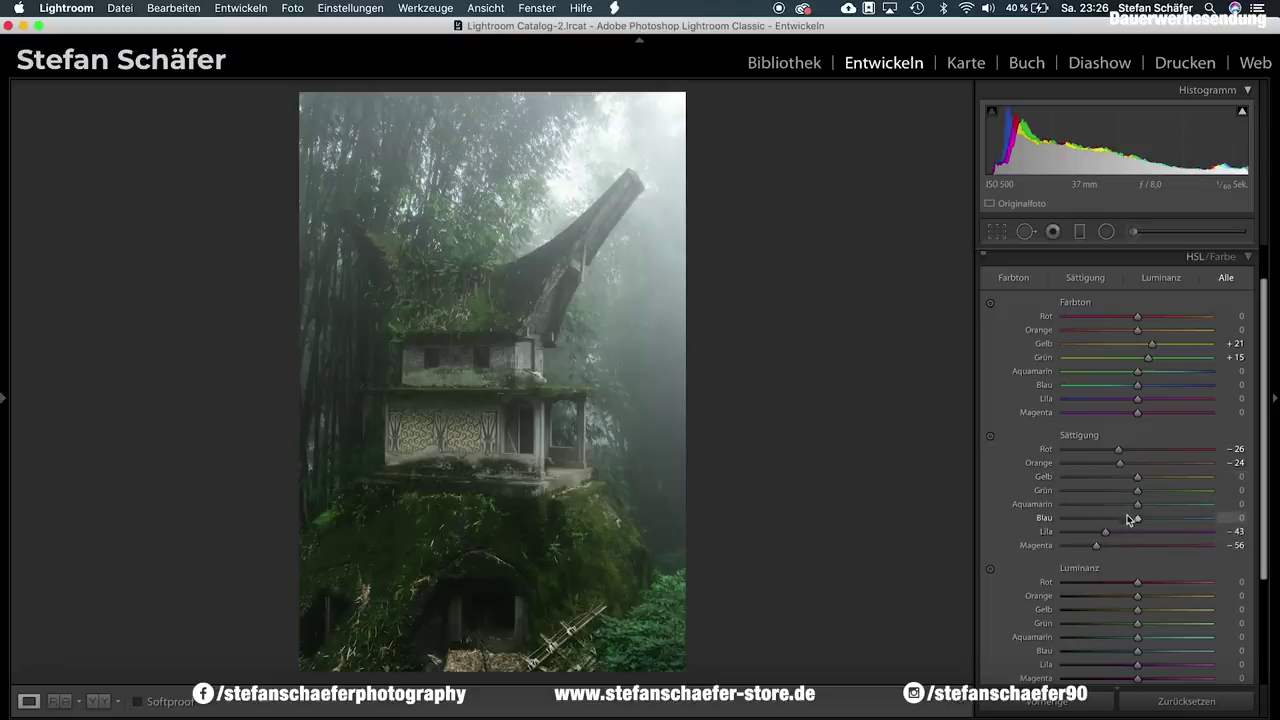
pyautogui.moveTo(1137, 517)
pyautogui.mouseDown()
pyautogui.moveTo(1109, 517)
pyautogui.moveTo(1160, 516)
pyautogui.moveTo(1114, 517)
pyautogui.moveTo(1158, 492)
pyautogui.moveTo(1122, 477)
pyautogui.mouseUp()
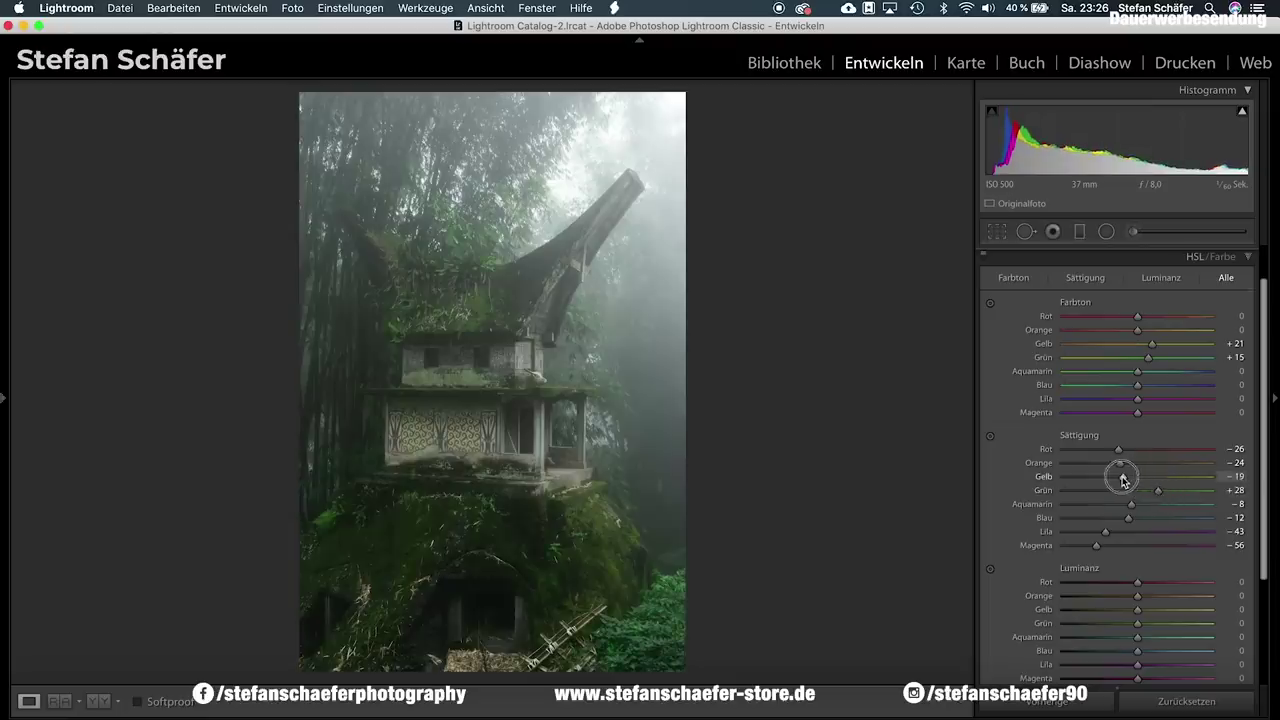
# - Lower the green luminance to darken the foliage
pyautogui.scroll(-1, 1155, 588)
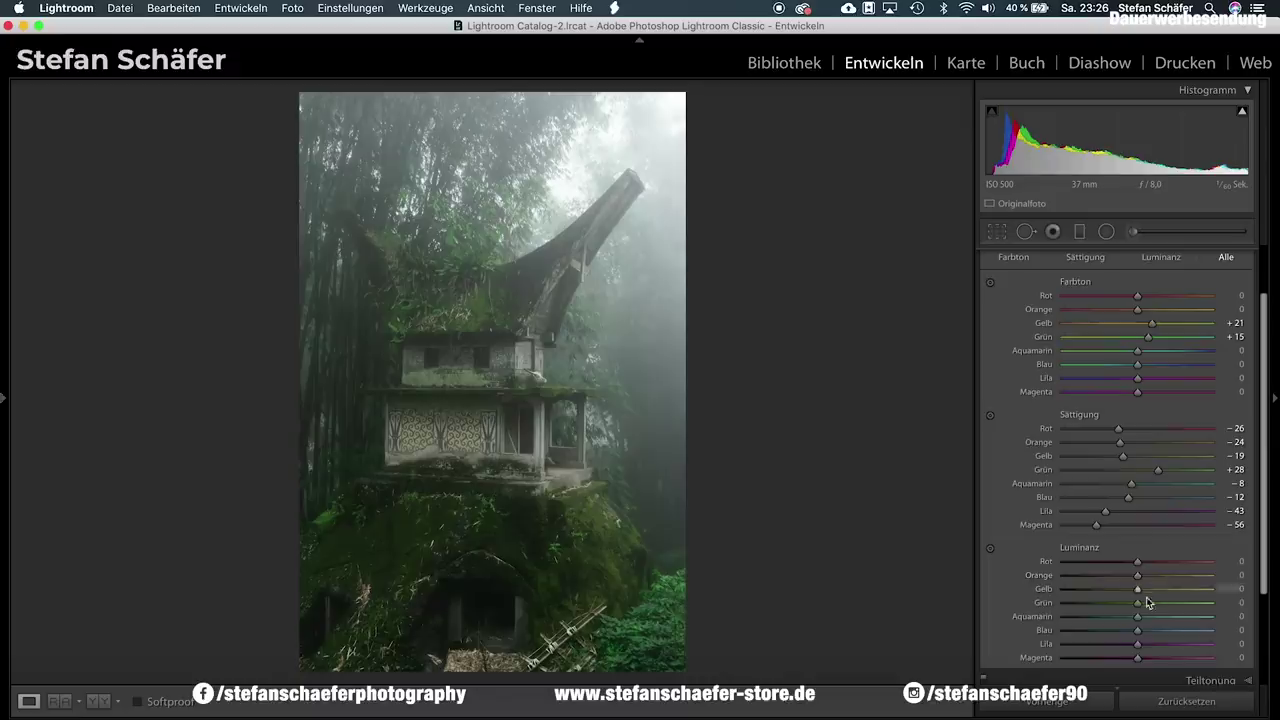
pyautogui.click(1125, 606)
pyautogui.moveTo(1125, 606); pyautogui.dragTo(1121, 604)
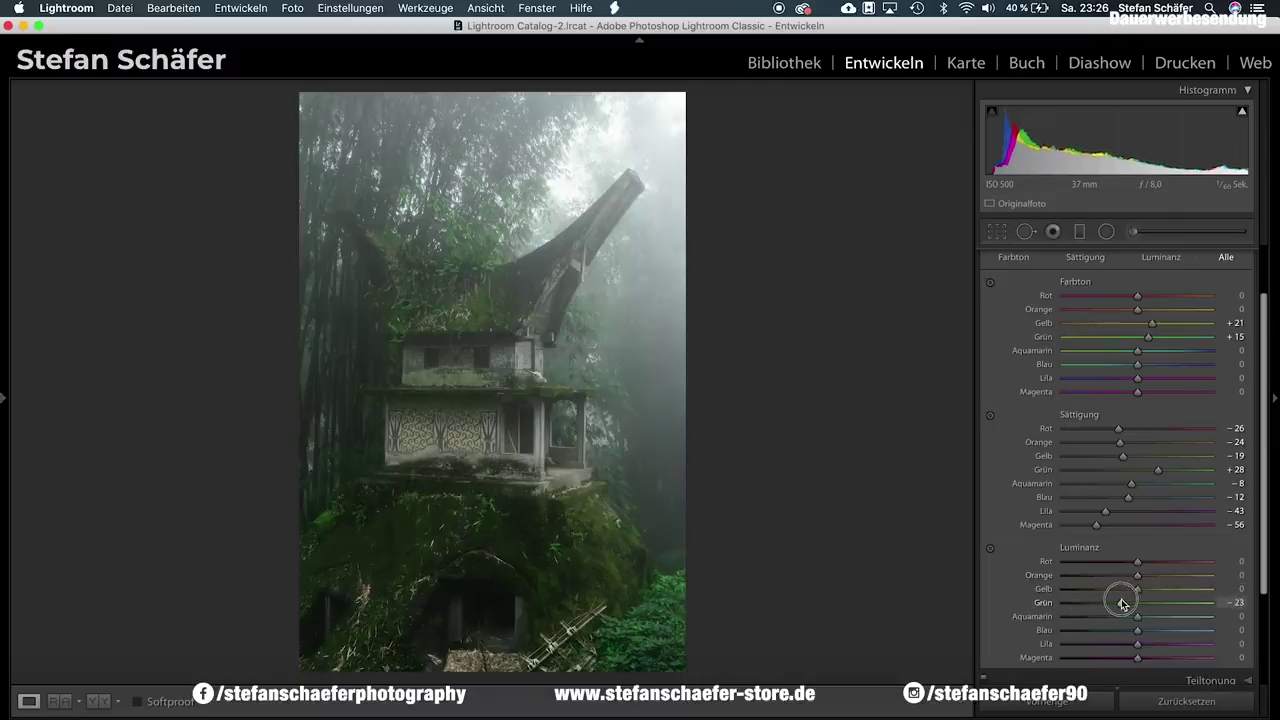
pyautogui.scroll(3, 1169, 505)
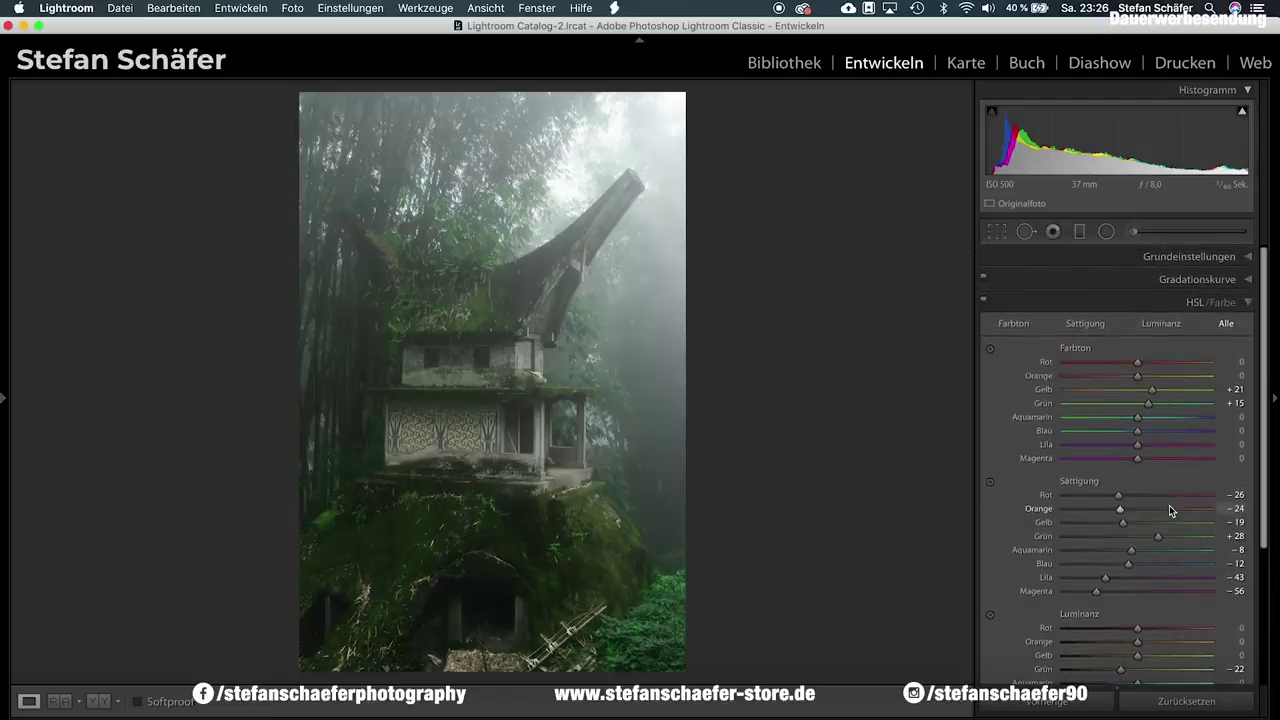
pyautogui.scroll(-2, 1173, 418)
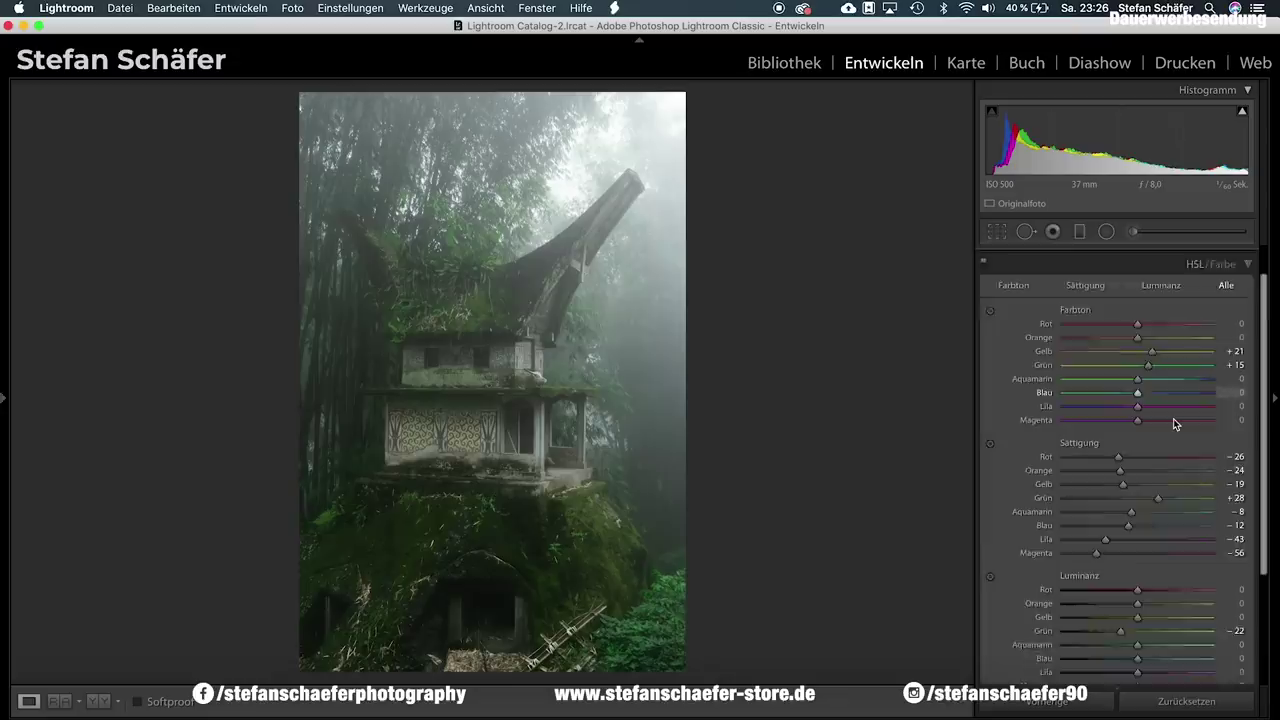
pyautogui.scroll(-3, 1173, 418)
pyautogui.scroll(-2, 1173, 418)
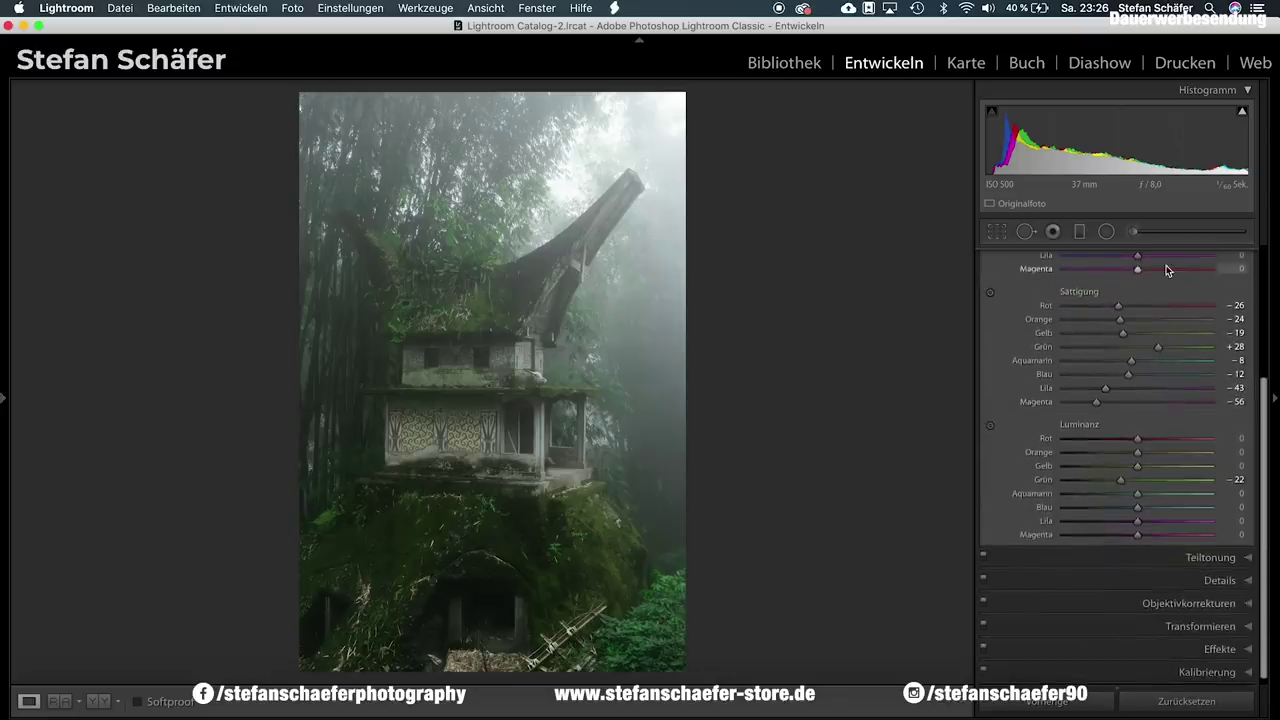
pyautogui.scroll(3, 1166, 270)
pyautogui.scroll(2, 1166, 270)
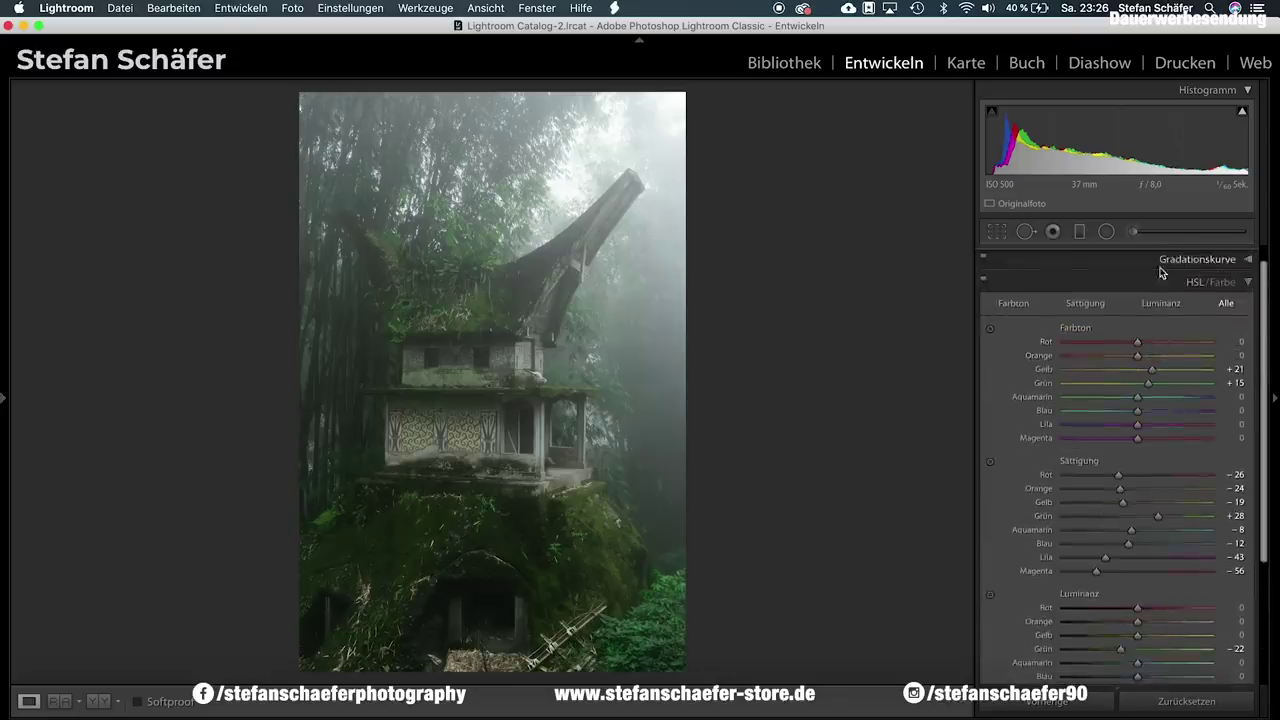
# - Build a tone curve with a lifted black point and raised midtones and highlights, then compare
pyautogui.click(1161, 266)
pyautogui.moveTo(1037, 468)
pyautogui.mouseDown()
pyautogui.moveTo(1073, 441)
pyautogui.moveTo(1058, 459)
pyautogui.mouseUp()
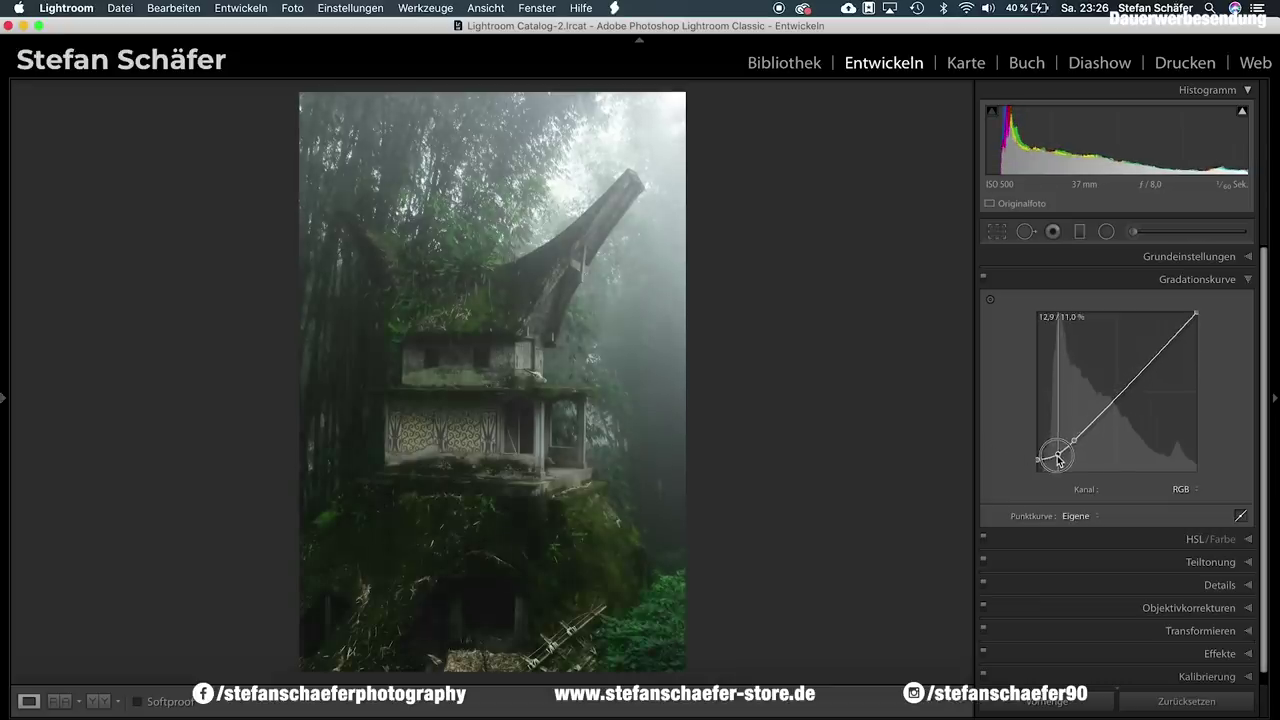
pyautogui.moveTo(1075, 439); pyautogui.dragTo(1080, 437)
pyautogui.moveTo(1152, 362); pyautogui.dragTo(1157, 350)
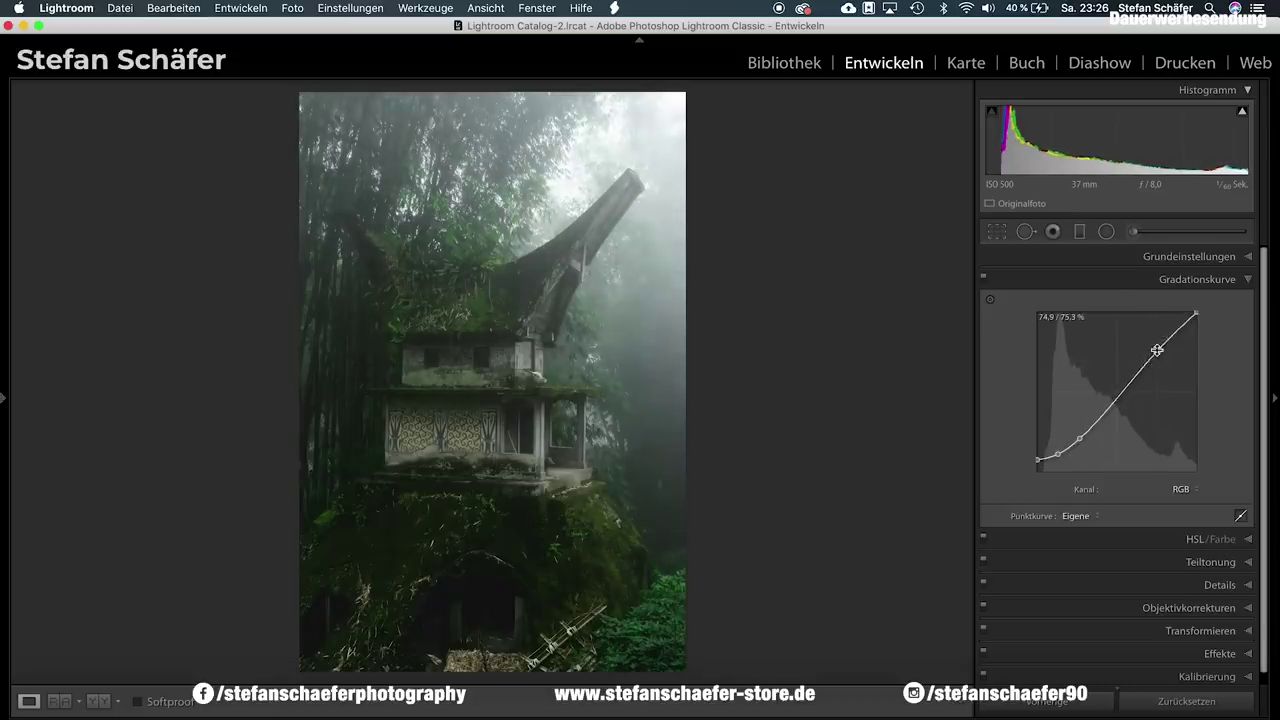
pyautogui.moveTo(1196, 313); pyautogui.dragTo(1199, 318)
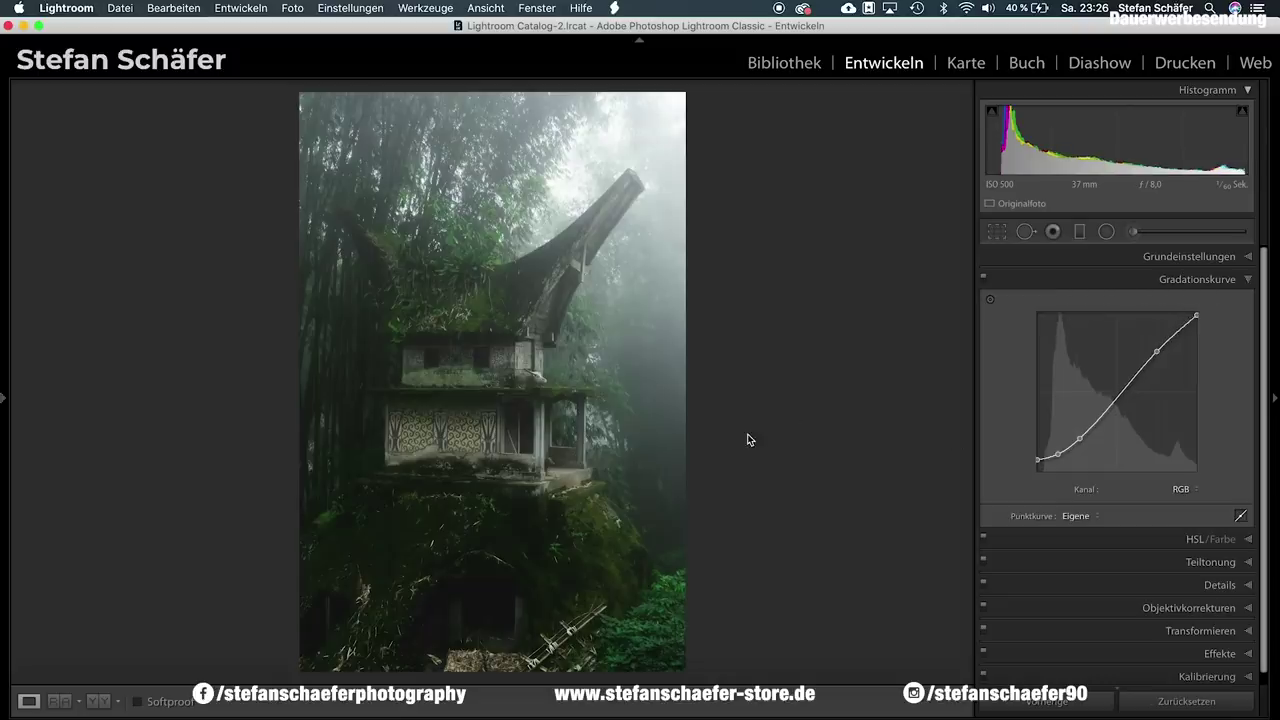
pyautogui.press('\\')
pyautogui.press('\\')
pyautogui.press('\\')
pyautogui.press('\\')
# - Draw a radial filter with +0.34 exposure over the carved facade
pyautogui.click(1108, 232)
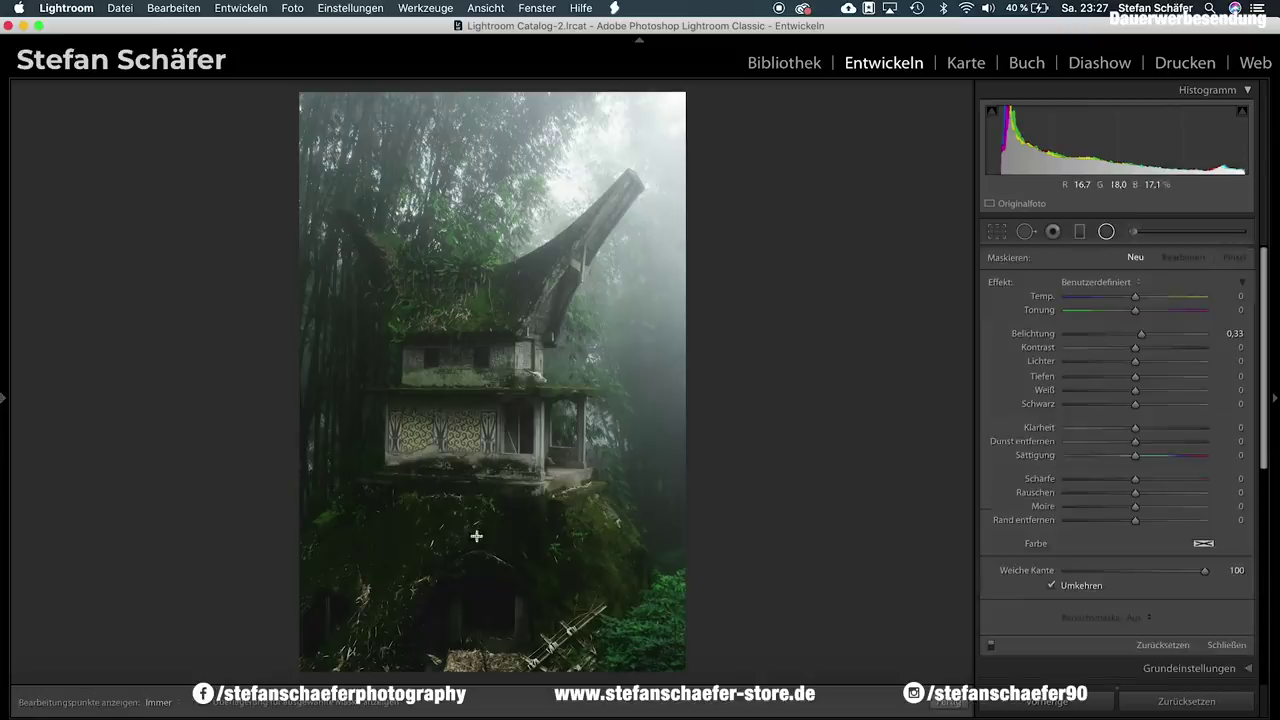
pyautogui.moveTo(453, 518); pyautogui.dragTo(518, 552)
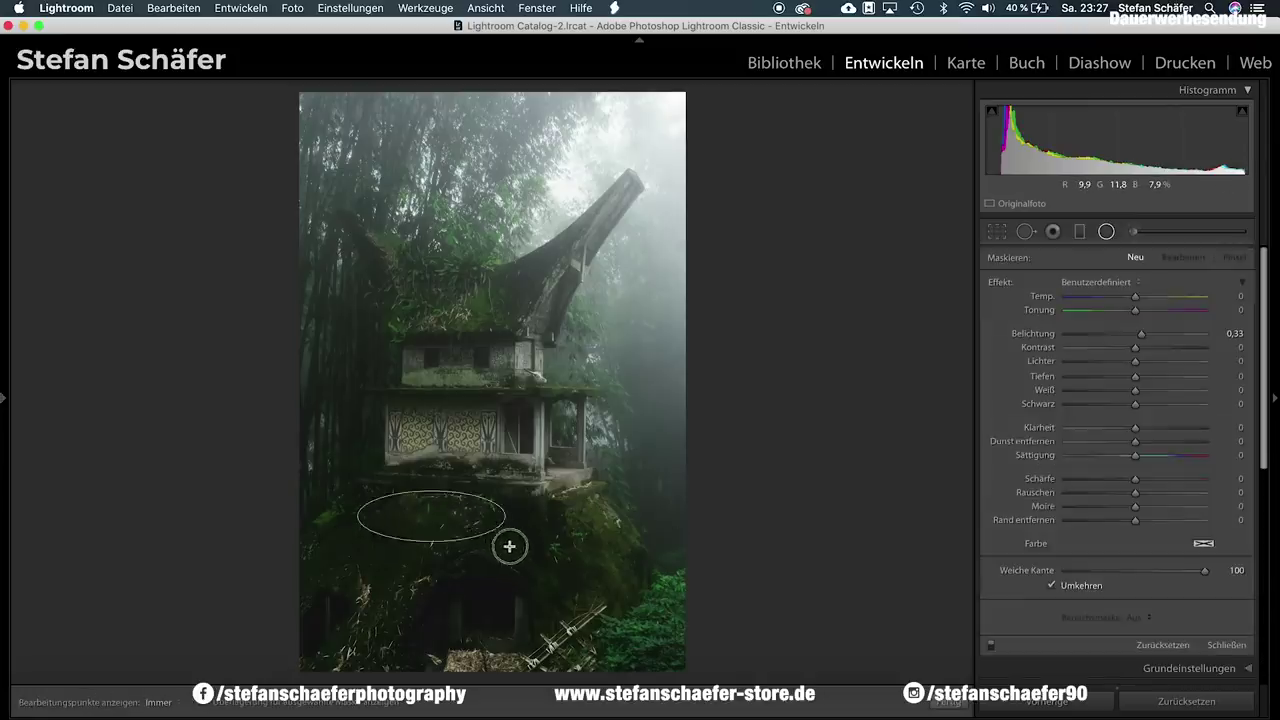
pyautogui.moveTo(431, 515); pyautogui.dragTo(477, 512)
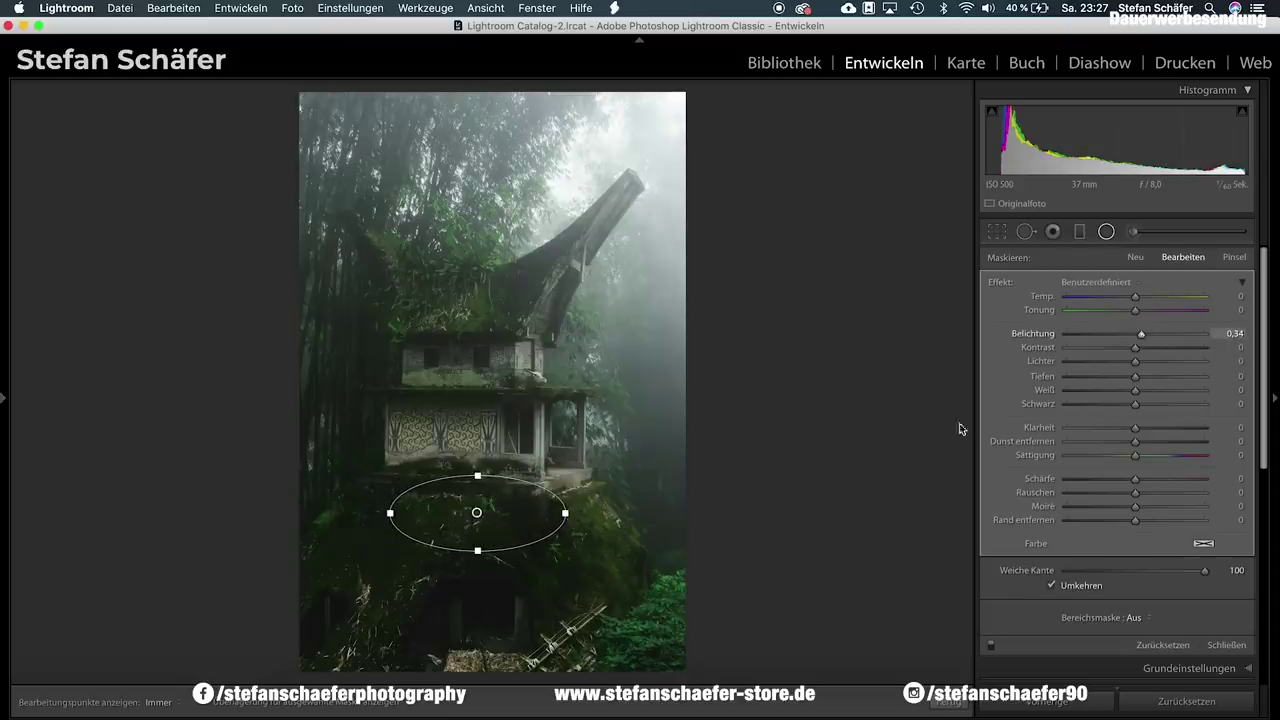
pyautogui.moveTo(514, 508)
pyautogui.mouseDown()
pyautogui.moveTo(481, 493)
pyautogui.moveTo(478, 428)
pyautogui.mouseUp()
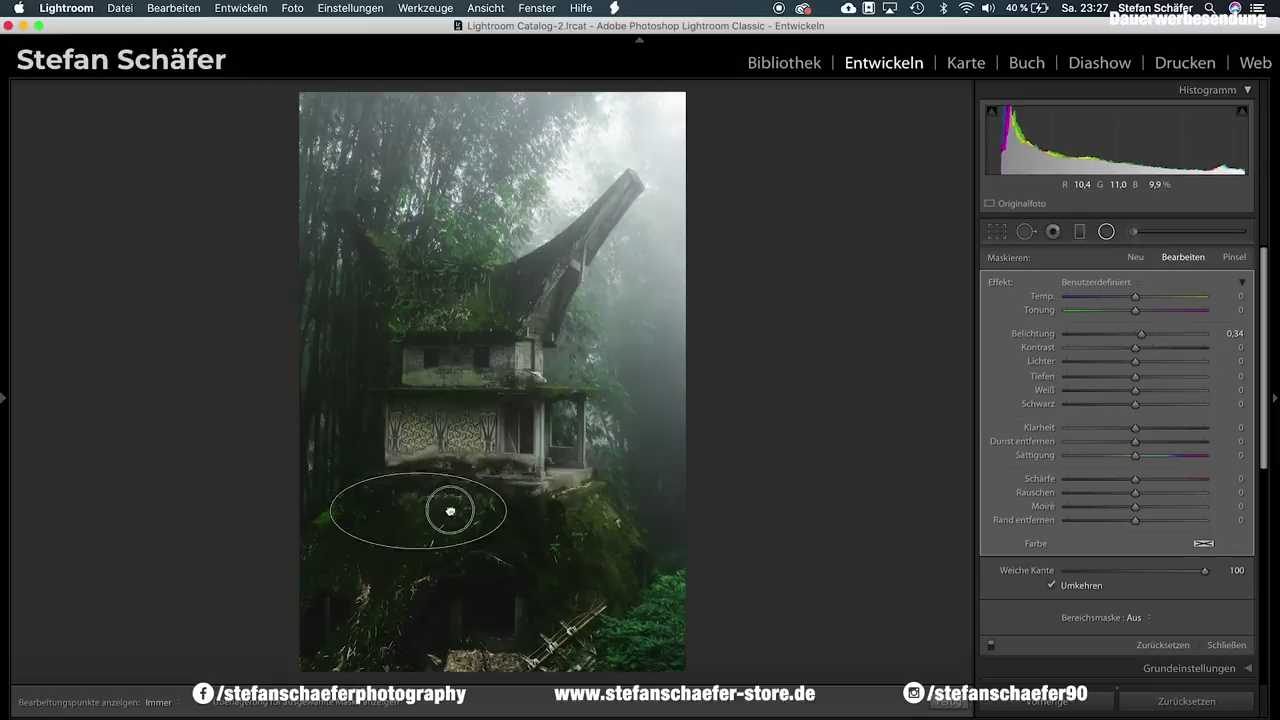
# - Duplicate the radial filter onto the upper floor and base, raising shadows in the base copy
pyautogui.rightClick(479, 426)
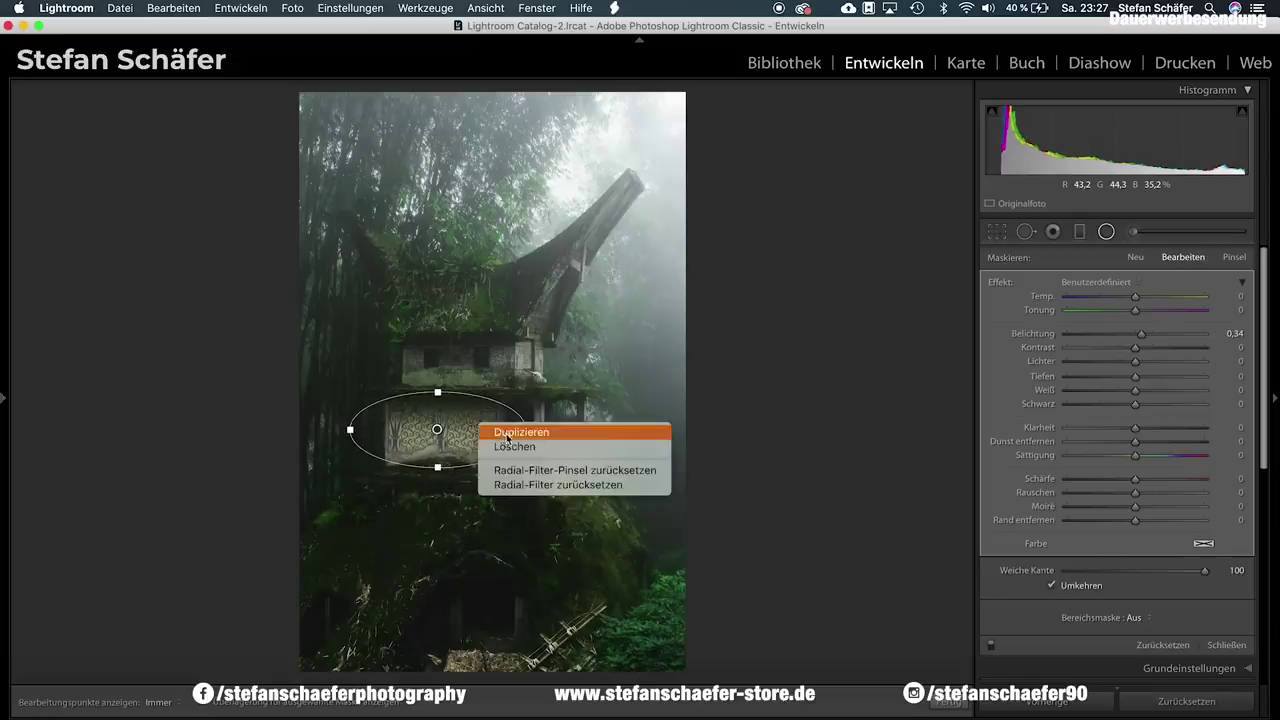
pyautogui.click(507, 432)
pyautogui.moveTo(469, 426); pyautogui.dragTo(499, 354)
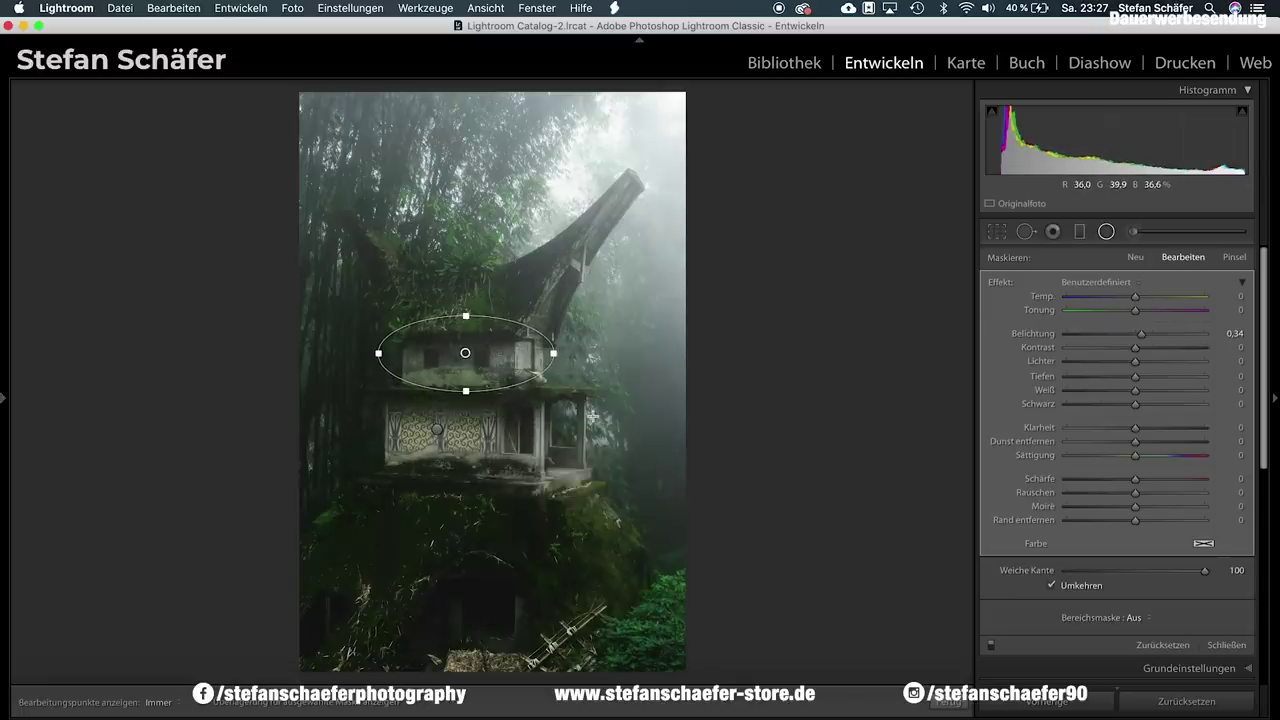
pyautogui.rightClick(516, 365)
pyautogui.click(540, 366)
pyautogui.moveTo(512, 523)
pyautogui.mouseDown()
pyautogui.moveTo(512, 622)
pyautogui.moveTo(535, 628)
pyautogui.moveTo(535, 612)
pyautogui.mouseUp()
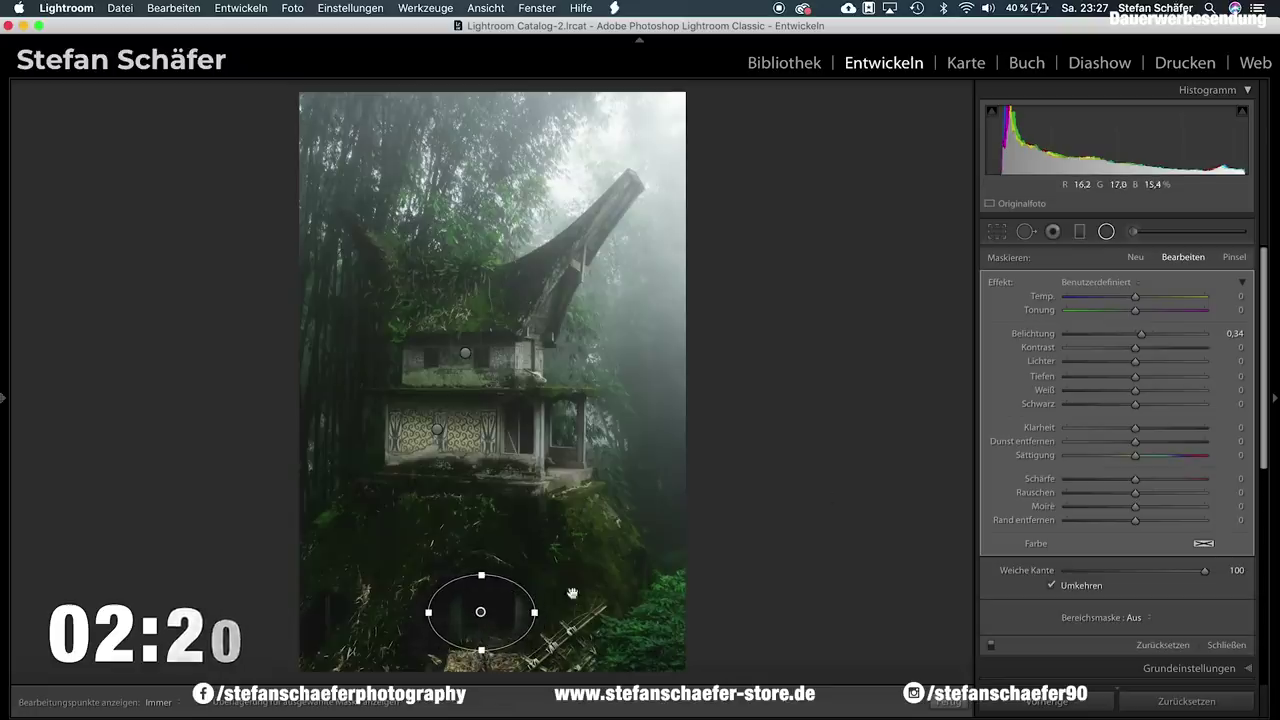
pyautogui.moveTo(1136, 377); pyautogui.dragTo(1164, 381)
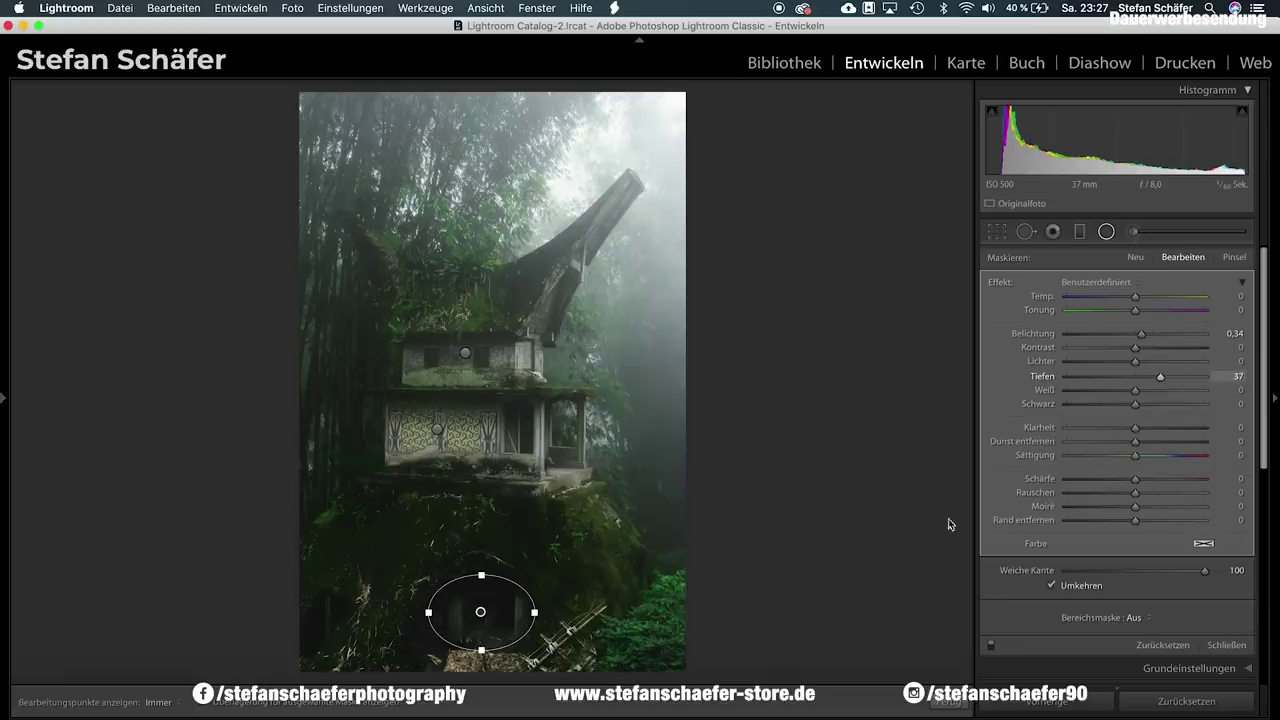
# - Duplicate the base filter onto the mossy mound with a smaller shadow lift, and close
pyautogui.rightClick(507, 596)
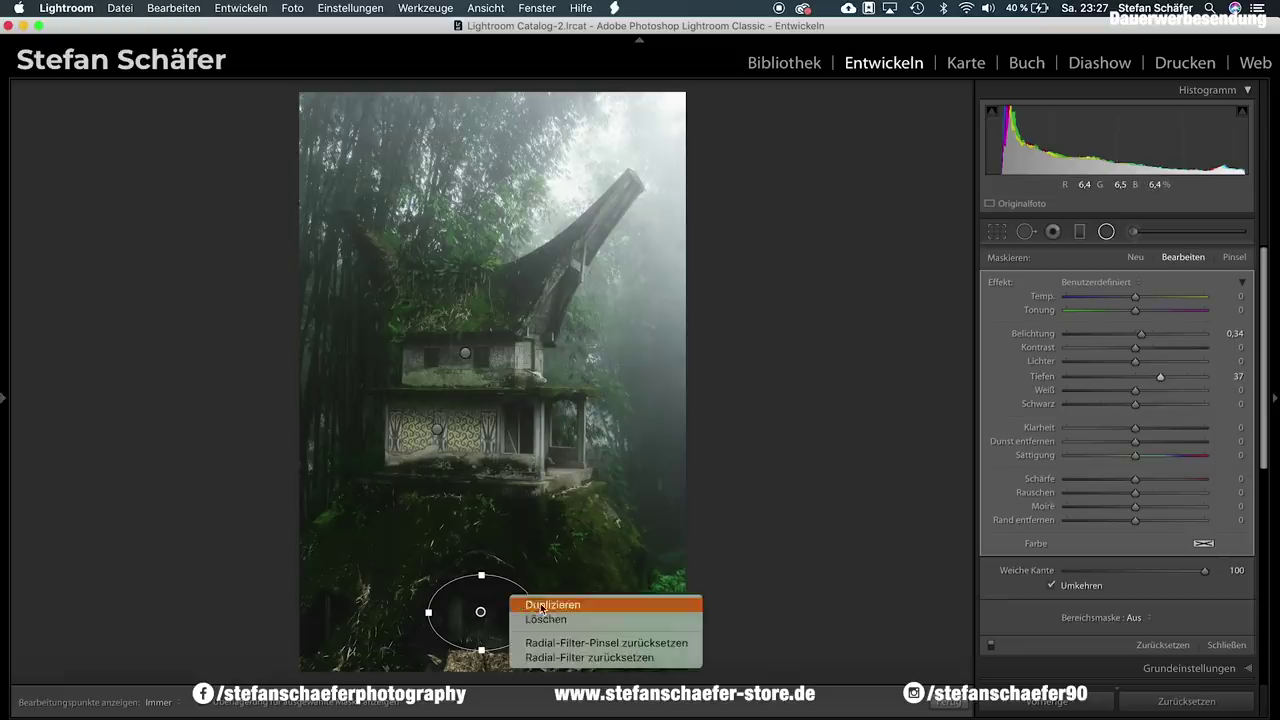
pyautogui.click(507, 604)
pyautogui.moveTo(507, 610)
pyautogui.mouseDown()
pyautogui.moveTo(619, 533)
pyautogui.moveTo(618, 517)
pyautogui.mouseUp()
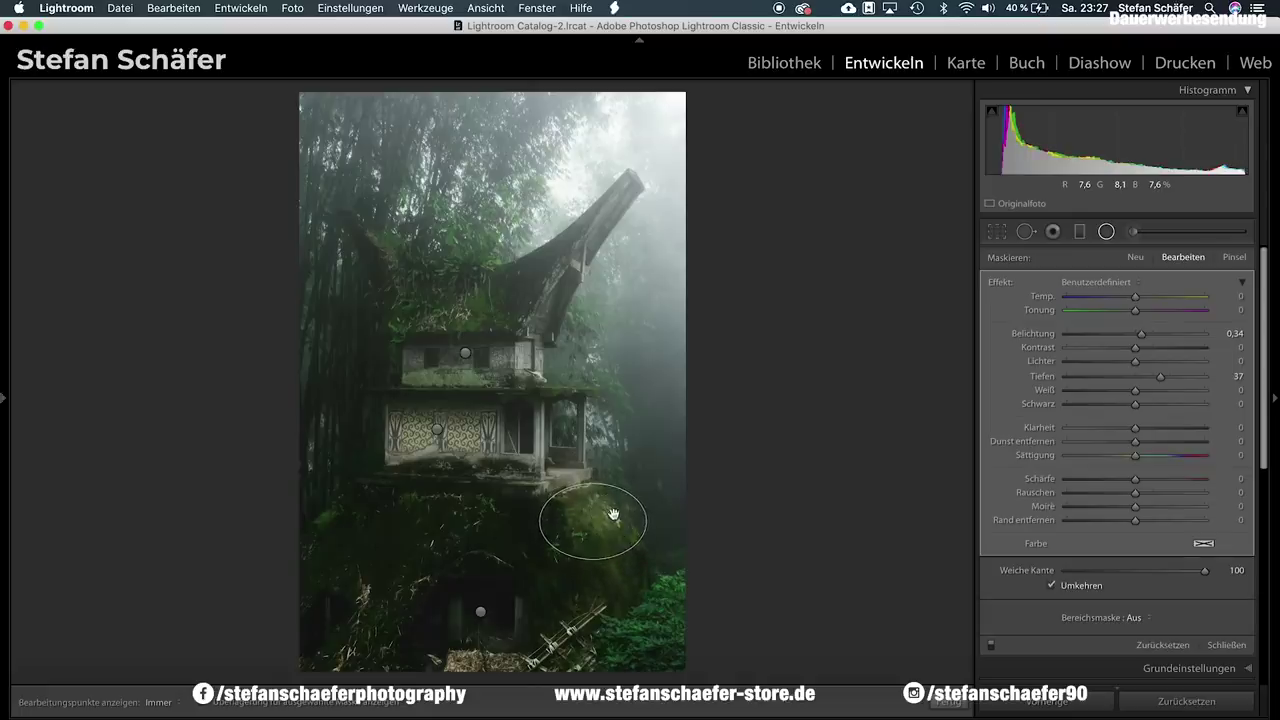
pyautogui.moveTo(1160, 376); pyautogui.dragTo(1143, 377)
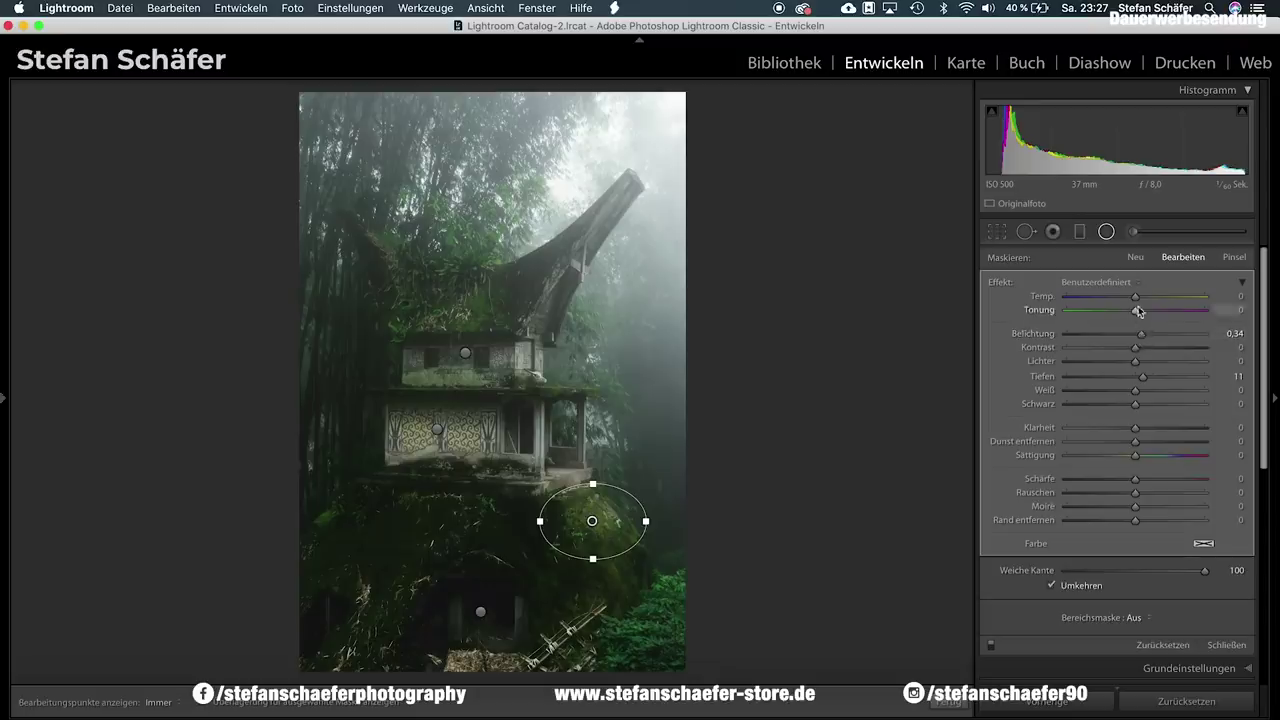
pyautogui.click(948, 701)
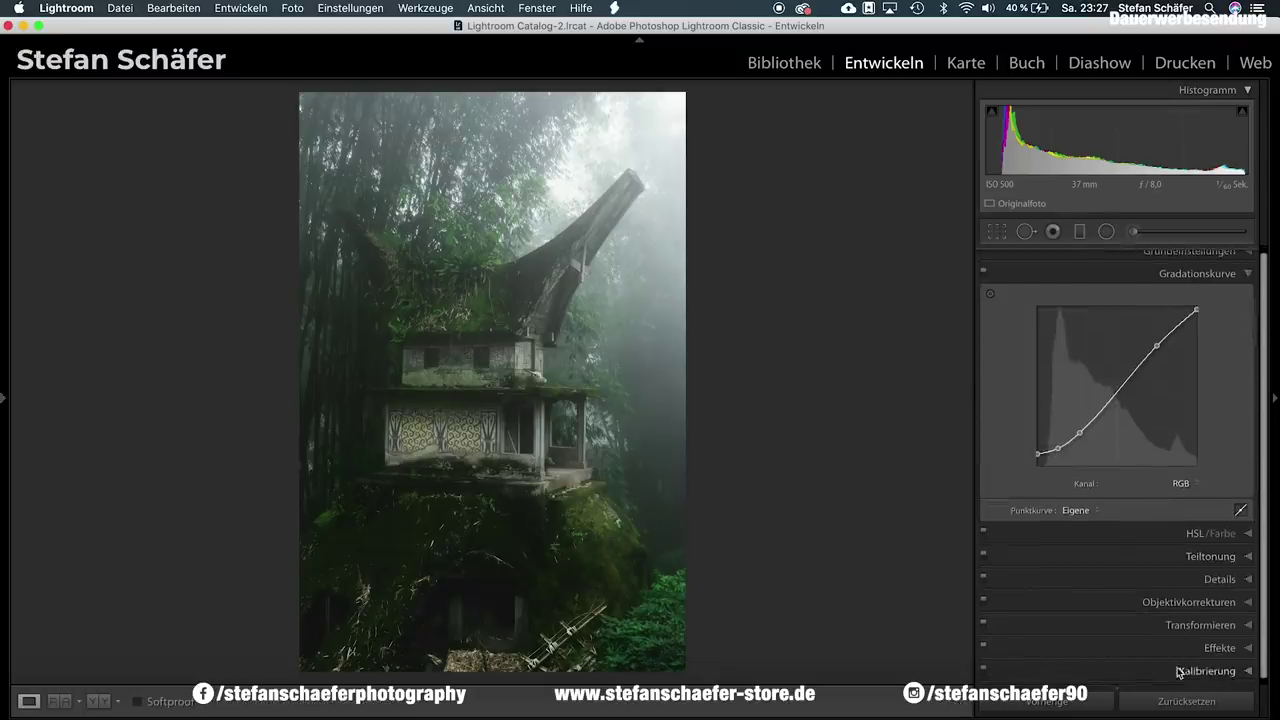
# - Darken the photo's edges with a post-crop vignette
pyautogui.click(1172, 650)
pyautogui.moveTo(1129, 470); pyautogui.dragTo(1121, 471)
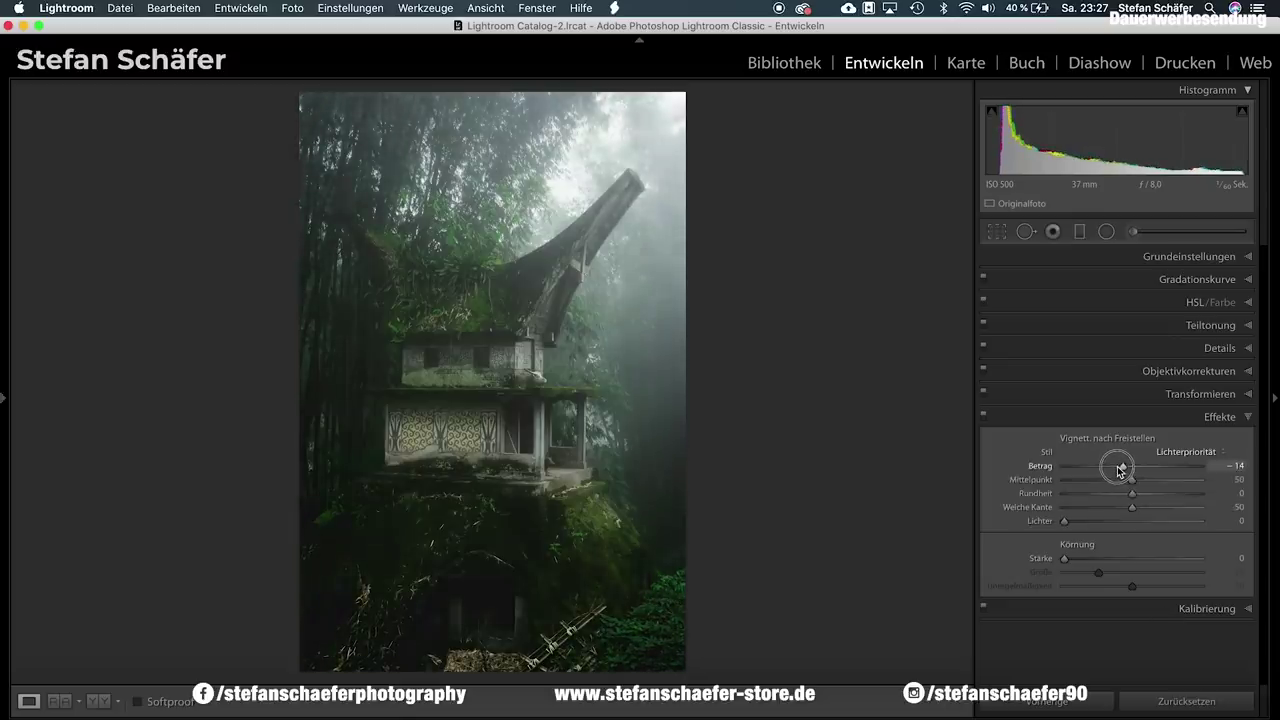
pyautogui.moveTo(1124, 469); pyautogui.dragTo(1121, 469)
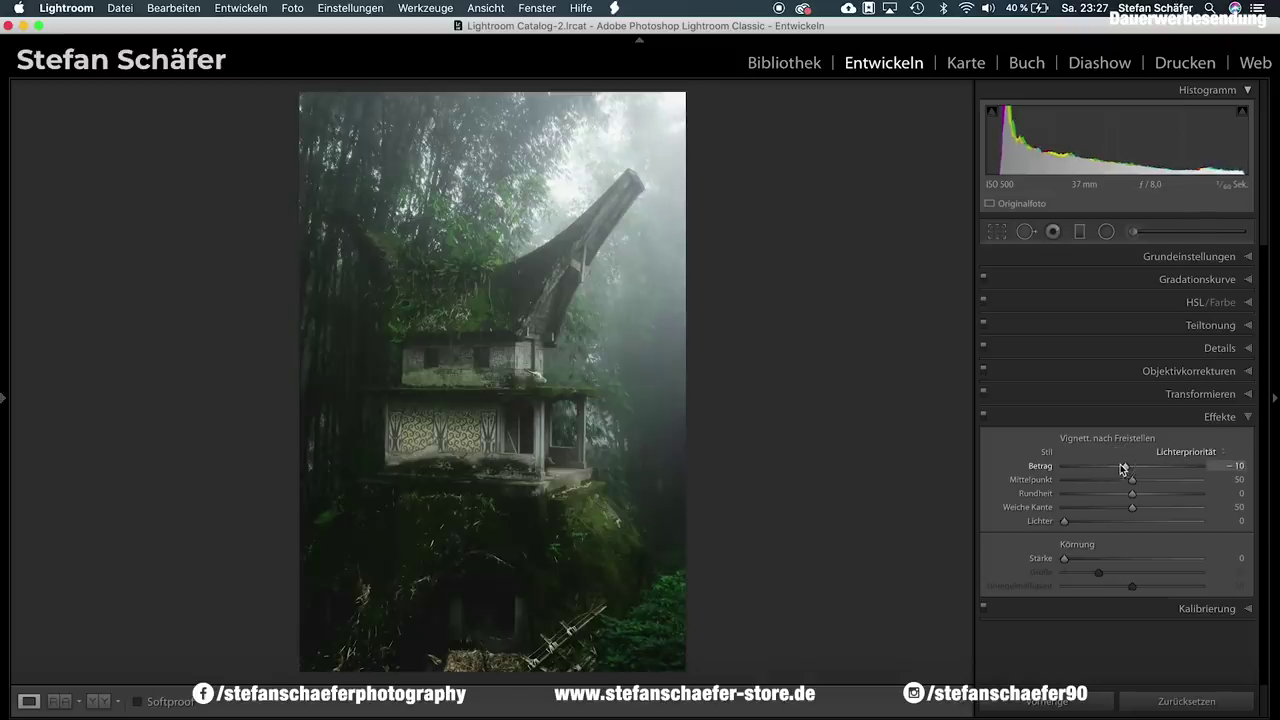
# - Raise exposure to −0.15 in Basic and compare with the original
pyautogui.click(1168, 257)
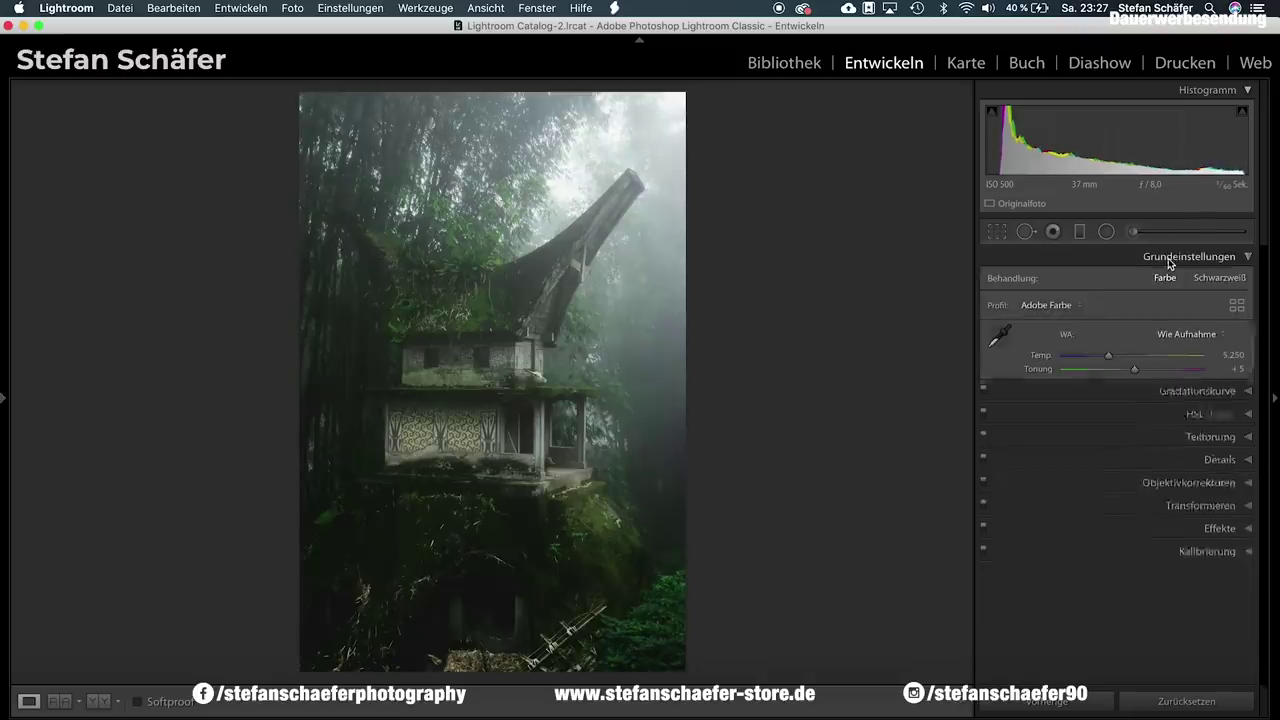
pyautogui.moveTo(1127, 408); pyautogui.dragTo(1130, 408)
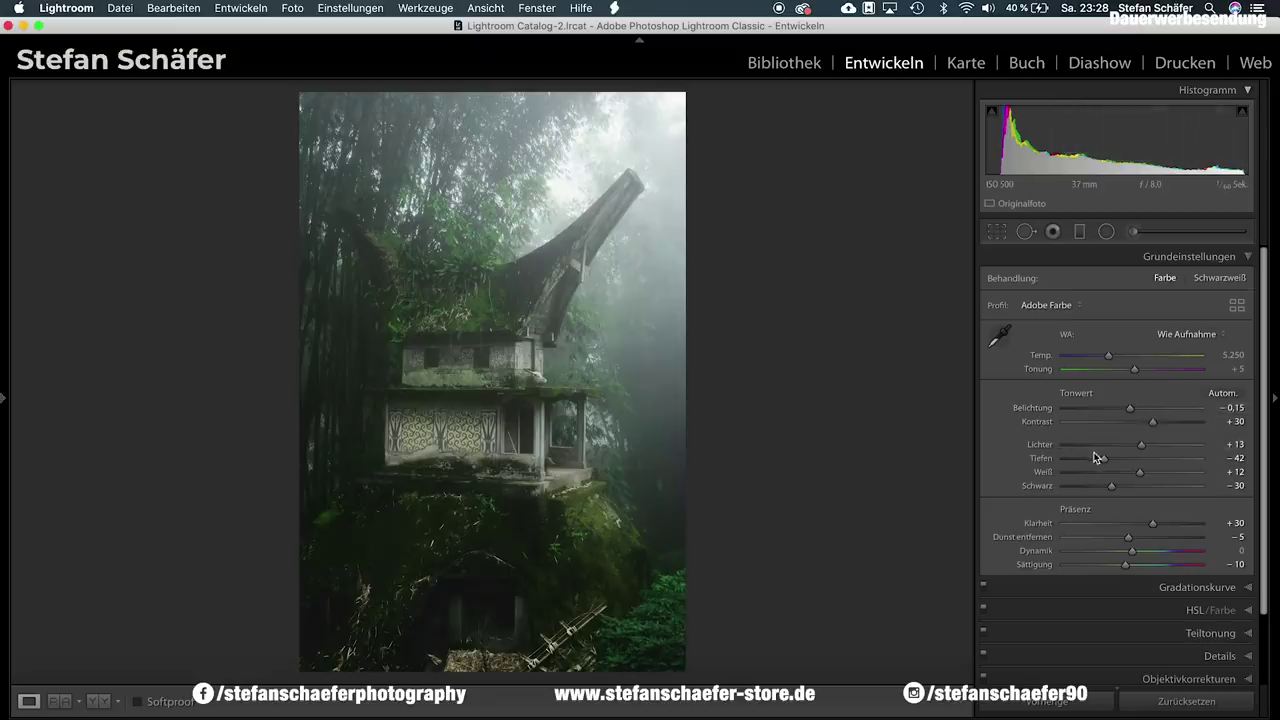
pyautogui.press('\\')
pyautogui.press('\\')
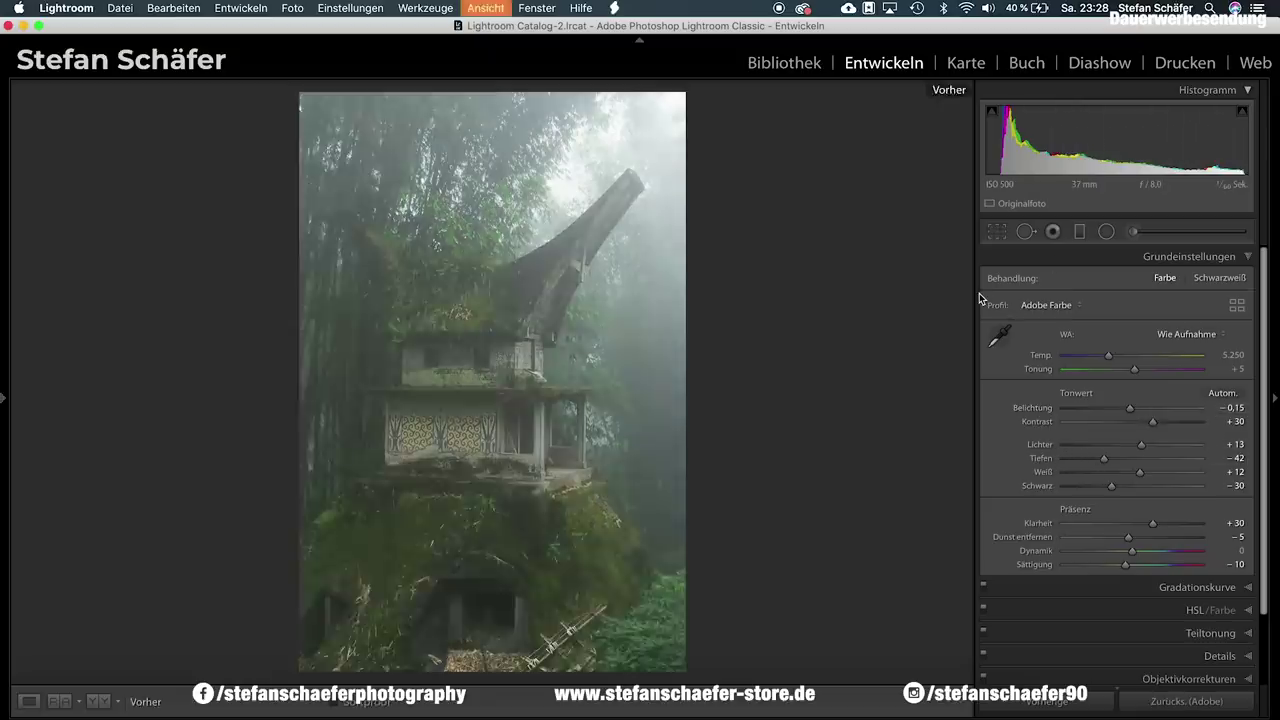
# - Draw a diagonal graduated filter across the top with exposure −0.70 and shadows −35
pyautogui.click(1080, 233)
pyautogui.moveTo(383, 137); pyautogui.dragTo(426, 281)
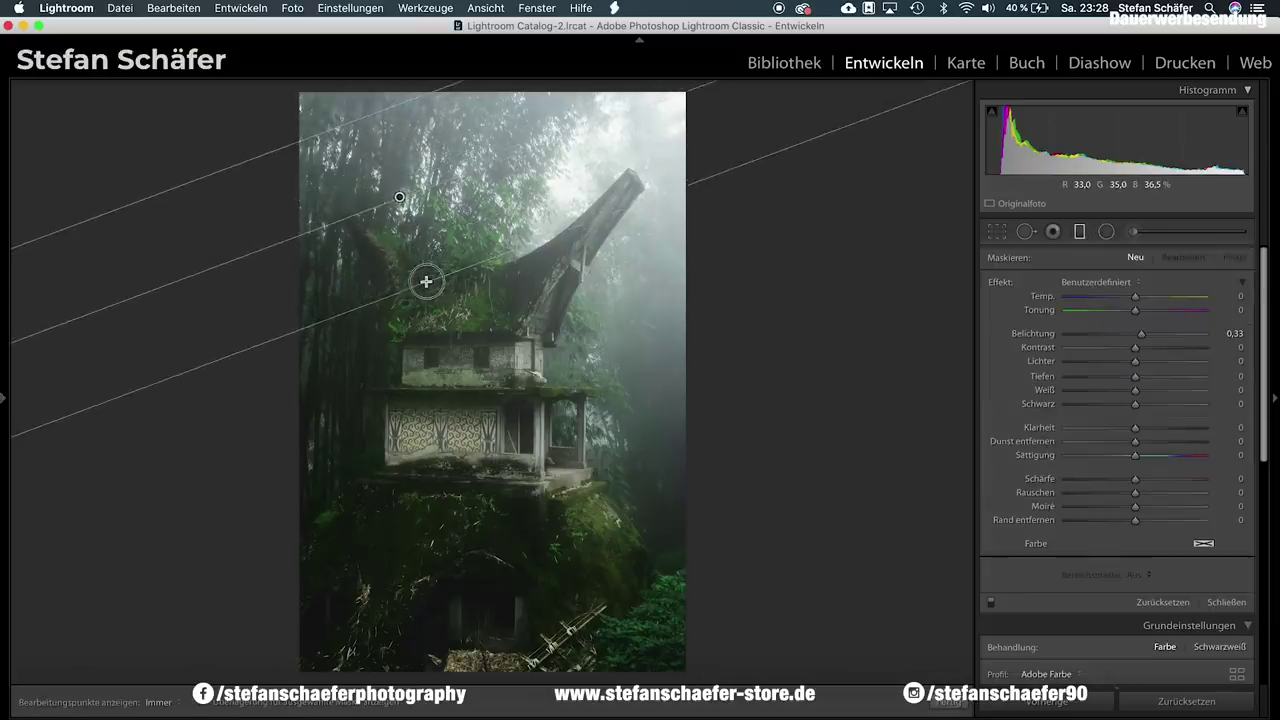
pyautogui.moveTo(1141, 333); pyautogui.dragTo(1125, 339)
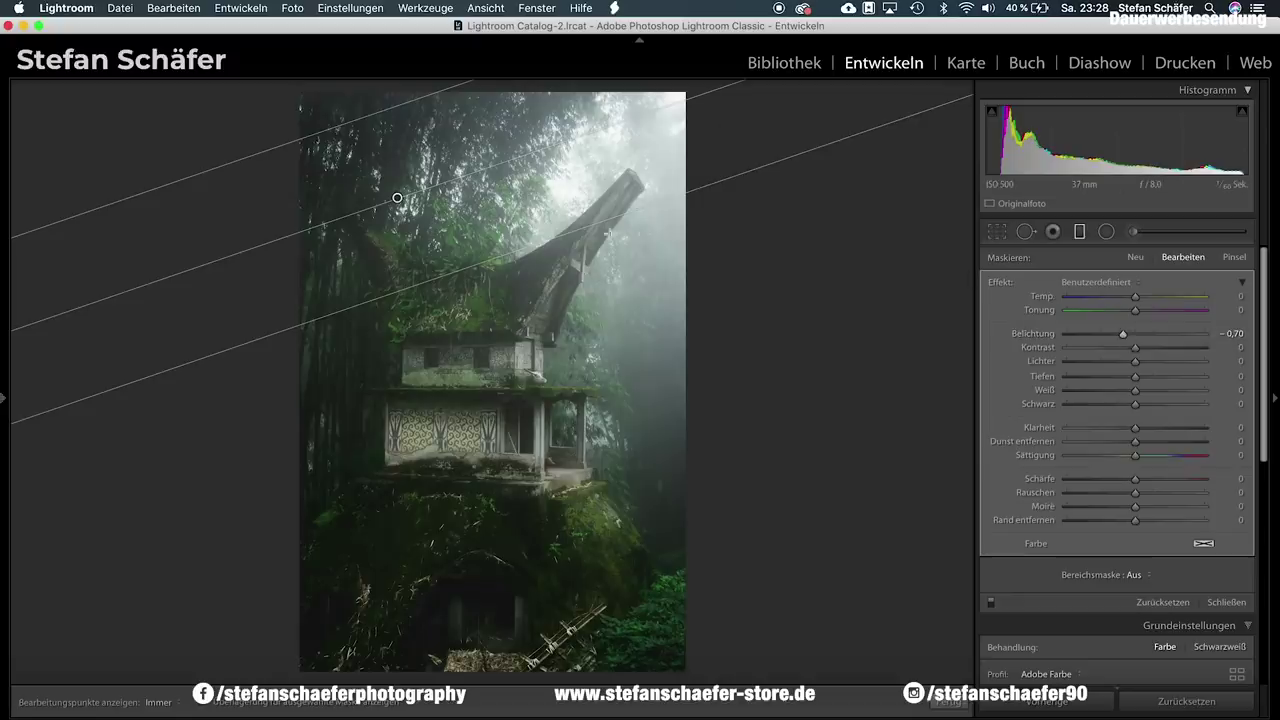
pyautogui.moveTo(1135, 376); pyautogui.dragTo(1114, 383)
pyautogui.click(948, 703)
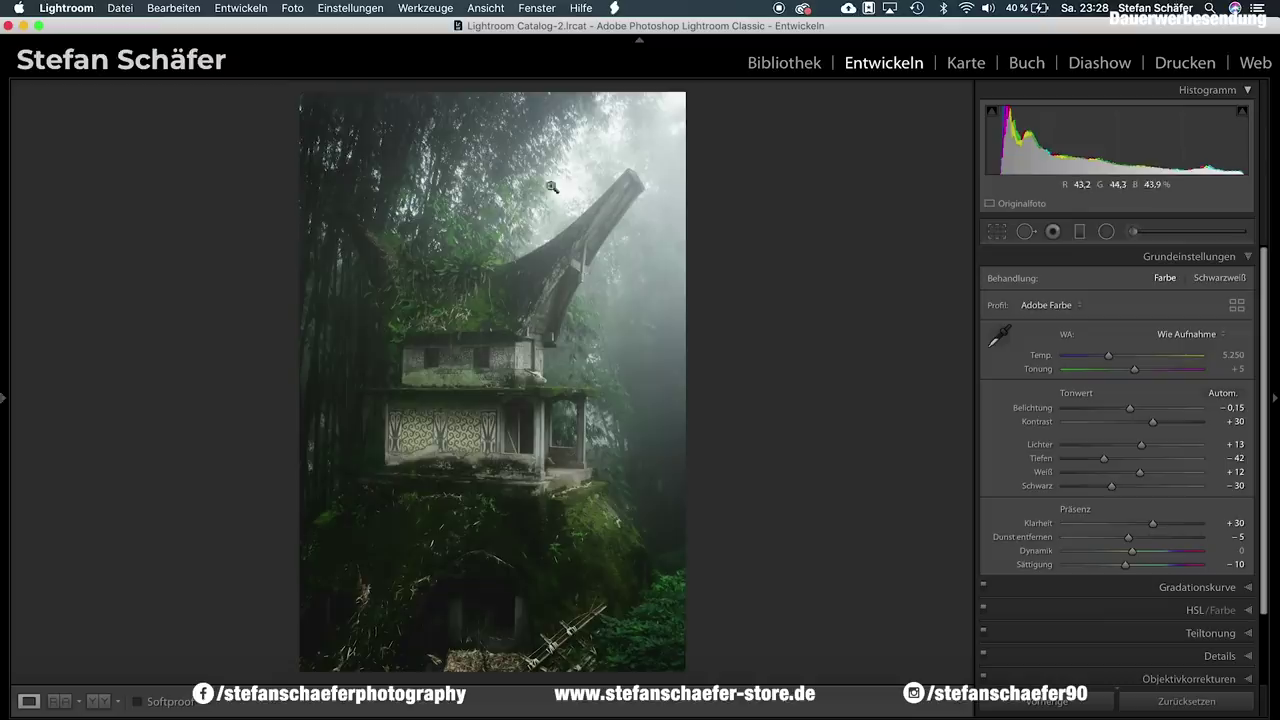
# - Draw a large radial filter over the roof with exposure 0.42 and dehaze −30
pyautogui.click(1106, 232)
pyautogui.moveTo(712, 150); pyautogui.dragTo(477, 368)
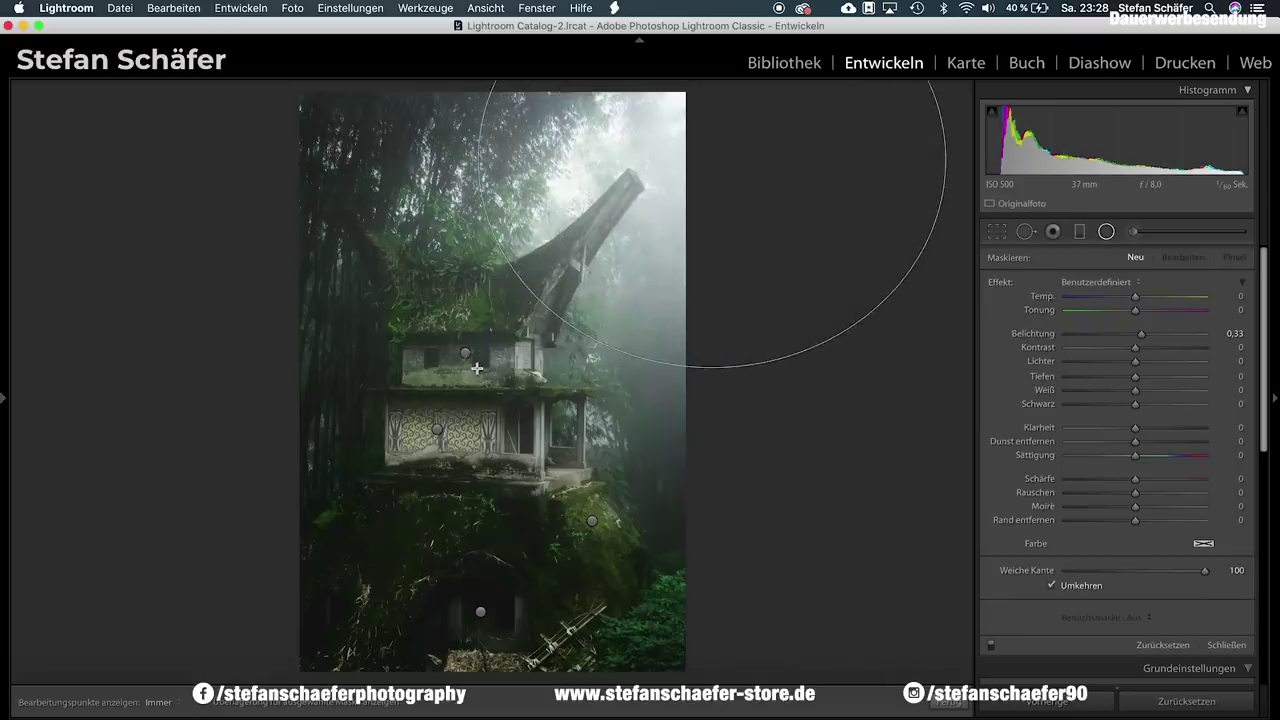
pyautogui.moveTo(723, 186); pyautogui.dragTo(681, 240)
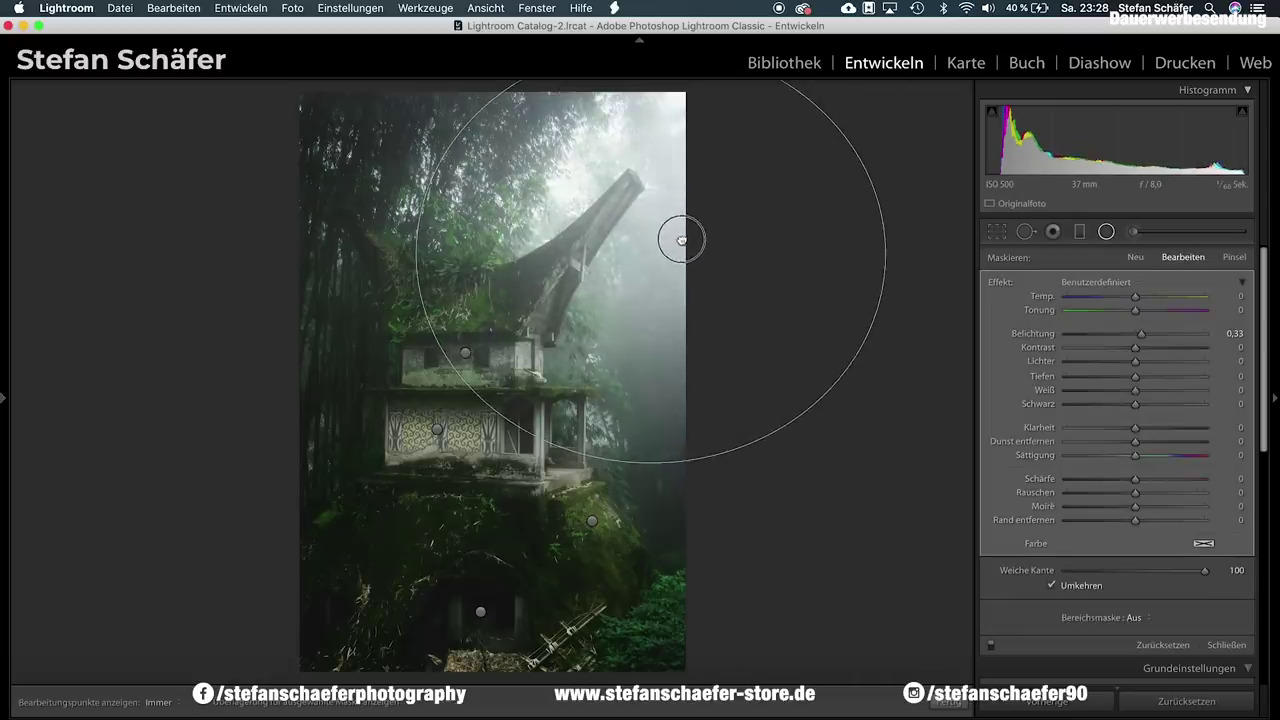
pyautogui.moveTo(1144, 337); pyautogui.dragTo(1145, 337)
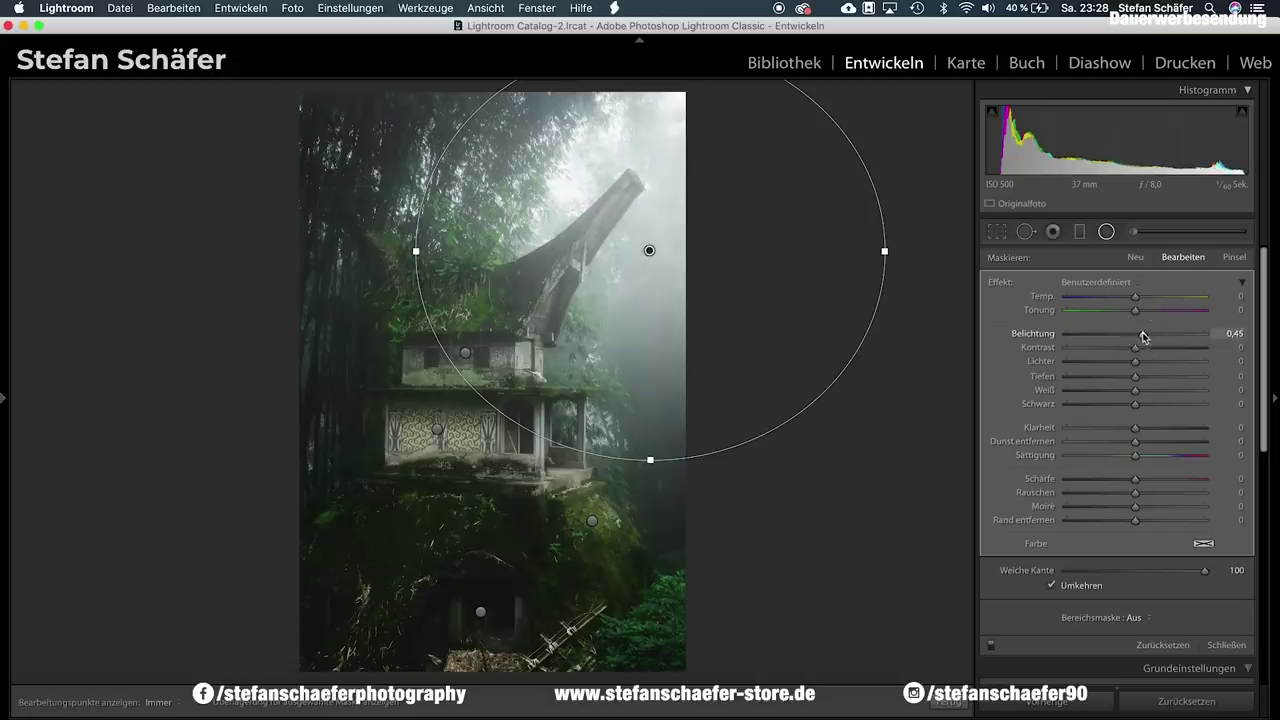
pyautogui.click(1124, 442)
pyautogui.moveTo(1124, 444); pyautogui.dragTo(1115, 446)
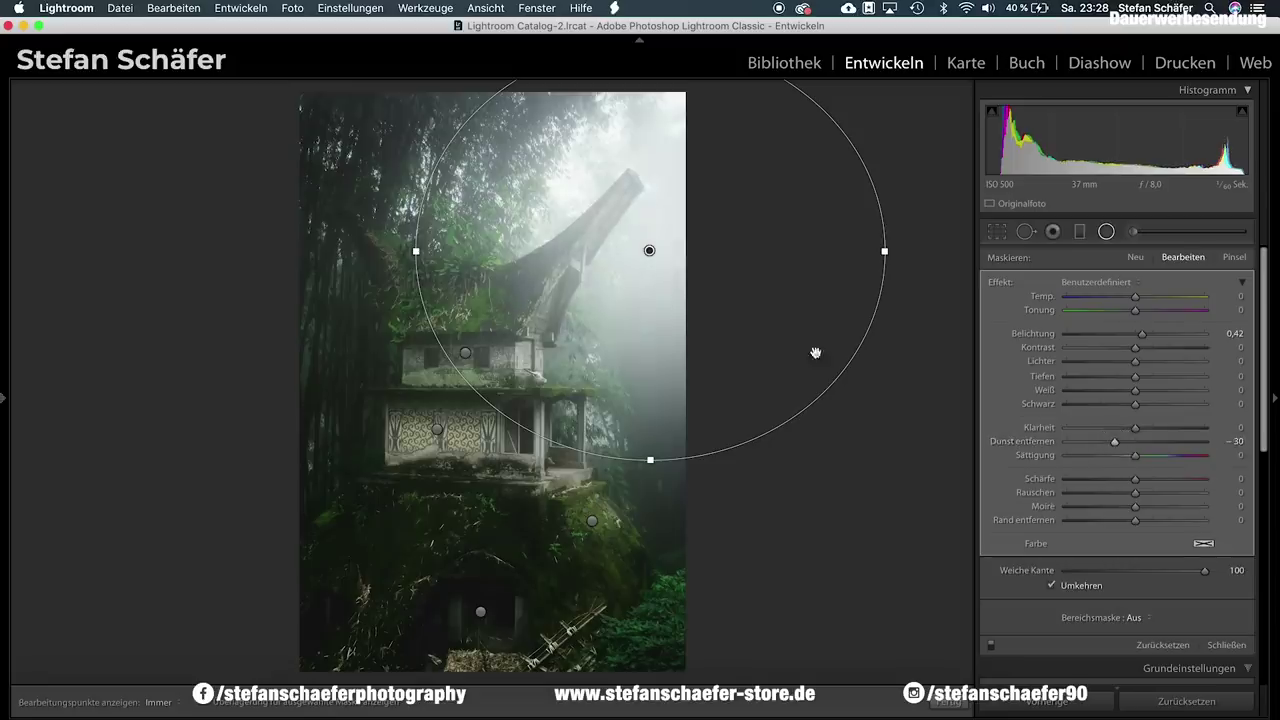
# - Reshape the roof ellipse wider and lower over the house, then finish it
pyautogui.moveTo(687, 372); pyautogui.dragTo(666, 393)
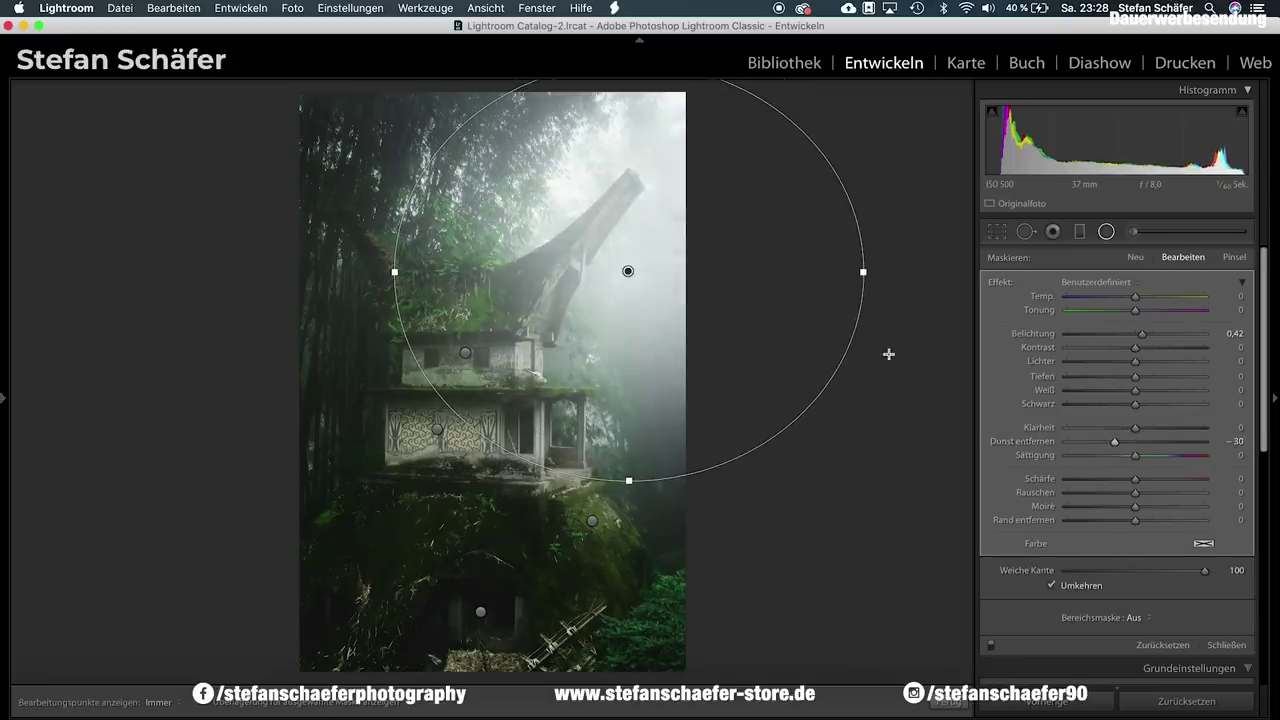
pyautogui.moveTo(863, 277); pyautogui.dragTo(907, 272)
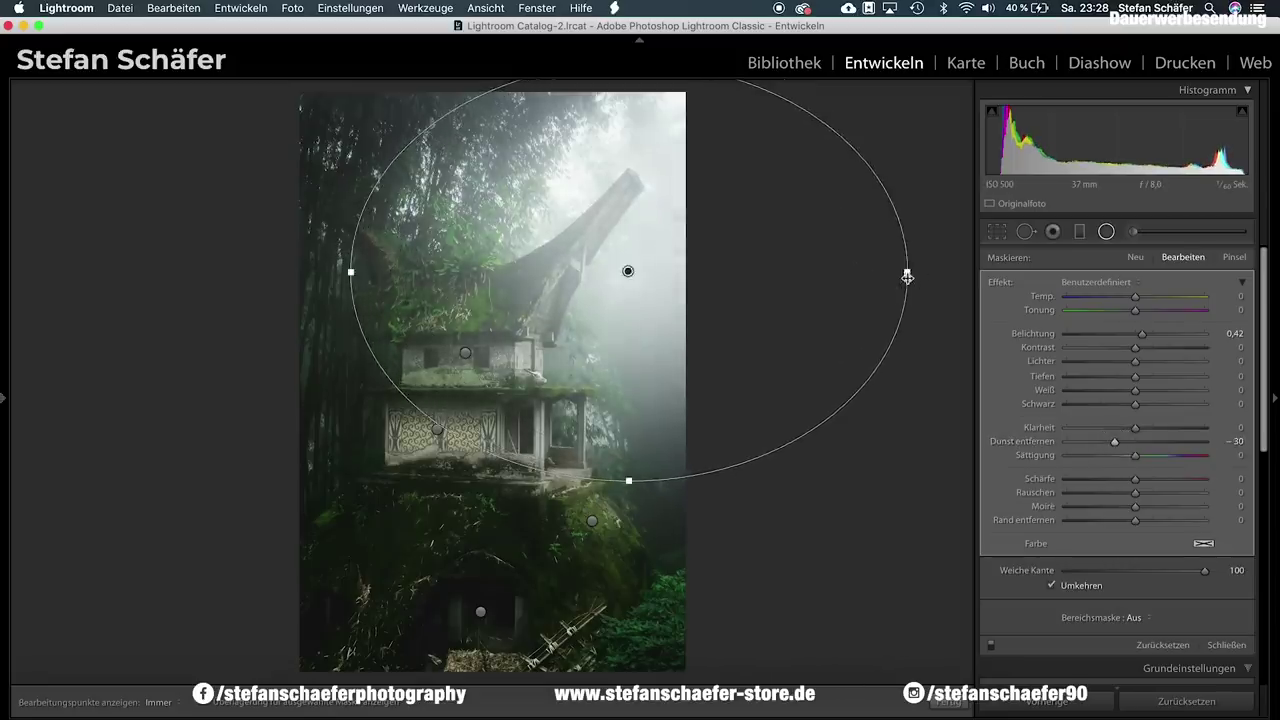
pyautogui.moveTo(630, 479); pyautogui.dragTo(628, 511)
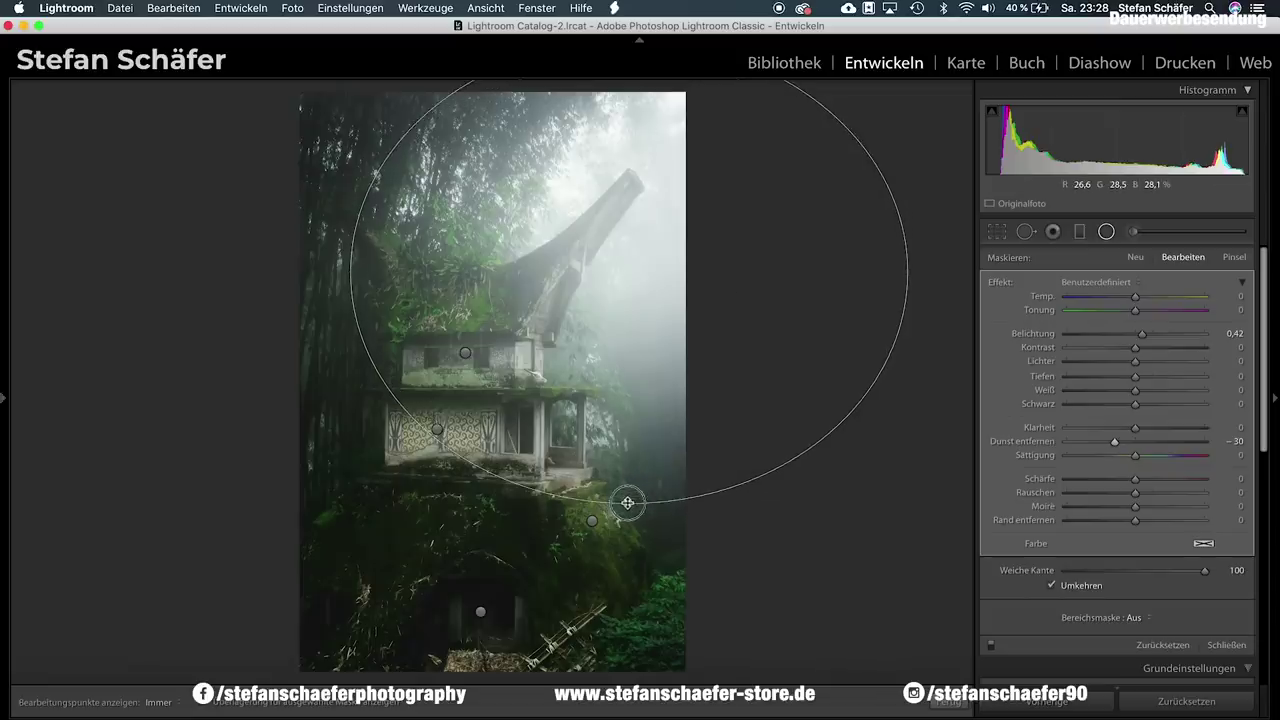
pyautogui.moveTo(618, 298); pyautogui.dragTo(643, 287)
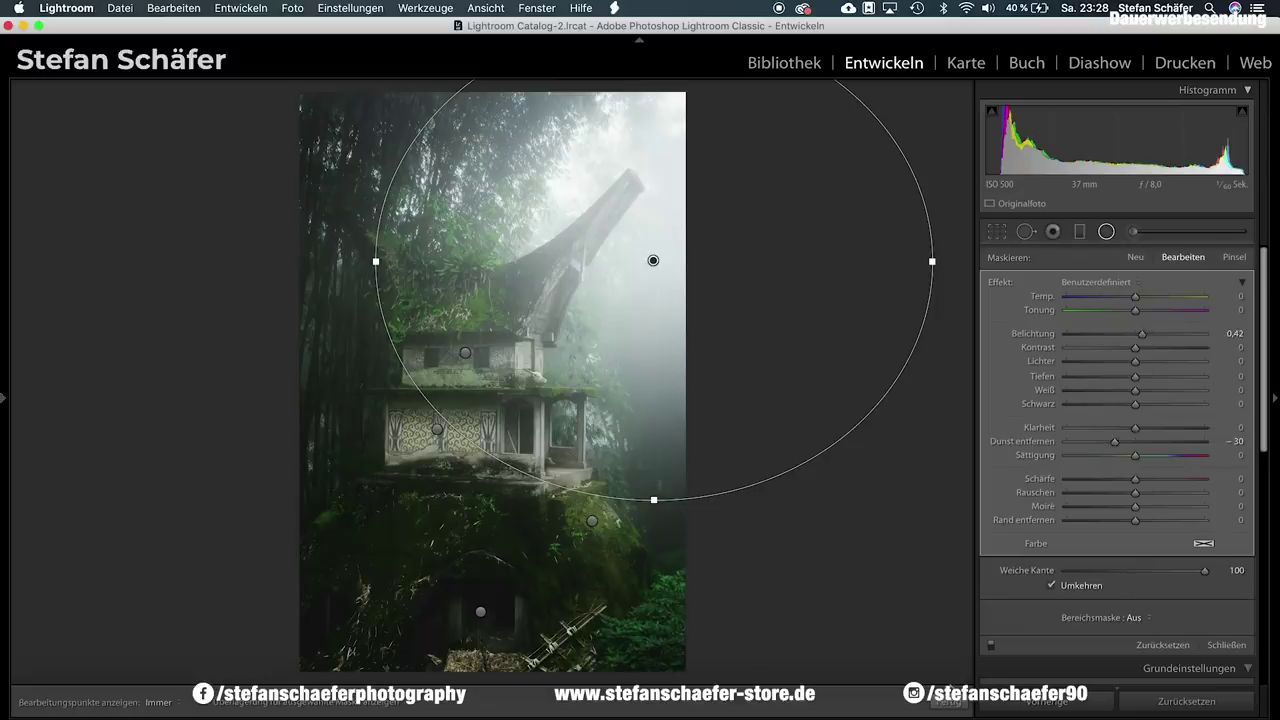
pyautogui.hotkey('shift', 'm')
# - In Calibration, set blue saturation +40, green hue +30 and shadow tint −12, comparing before/after
pyautogui.press('\\')
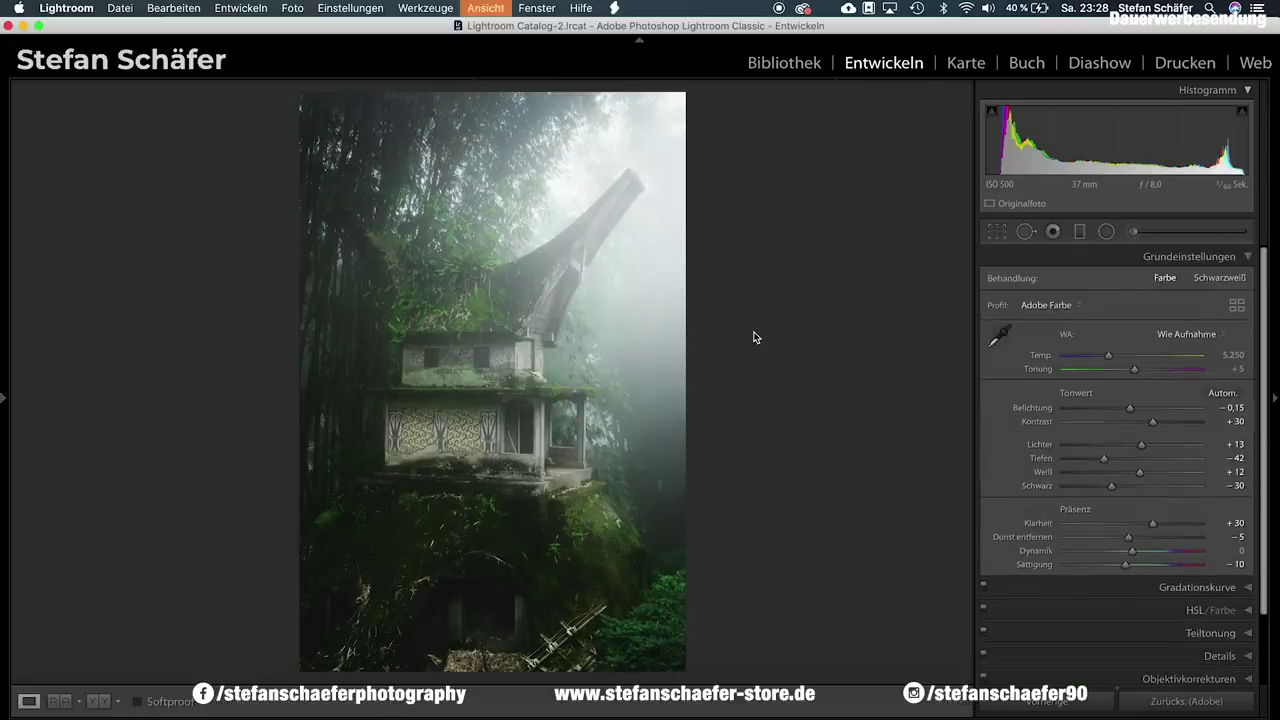
pyautogui.press('\\')
pyautogui.press('\\')
pyautogui.press('\\')
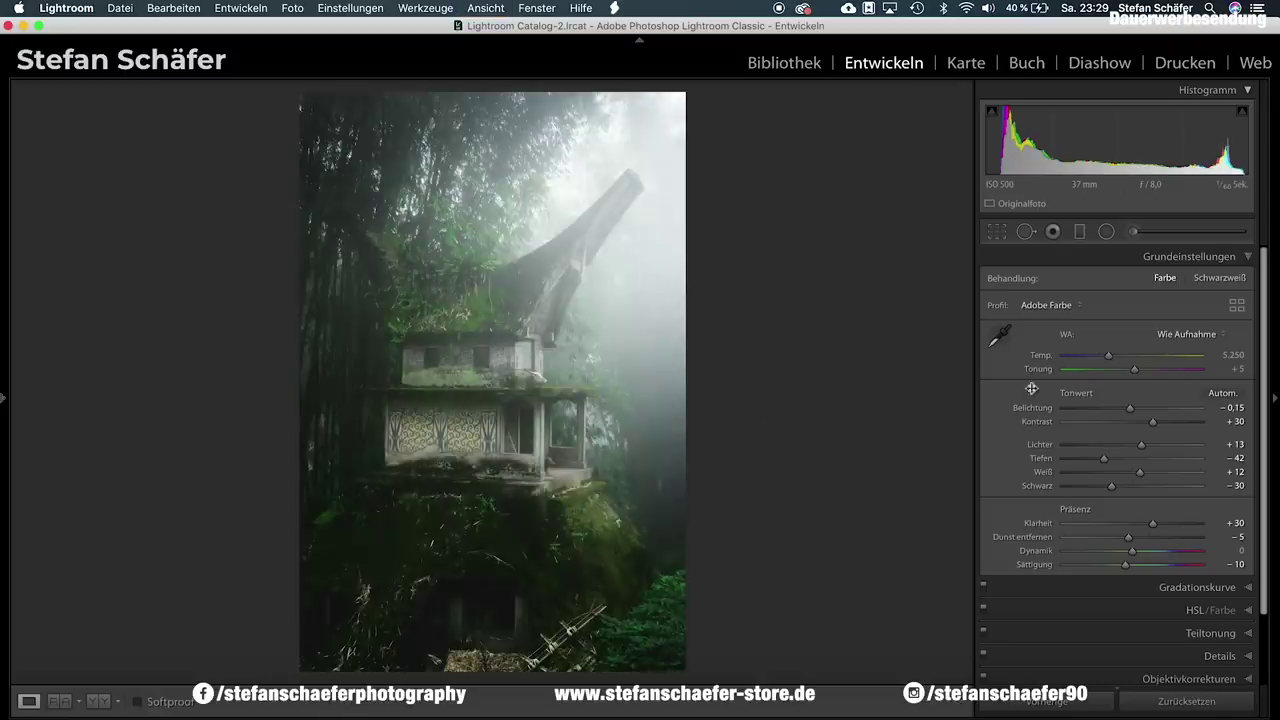
pyautogui.scroll(-3, 1183, 668)
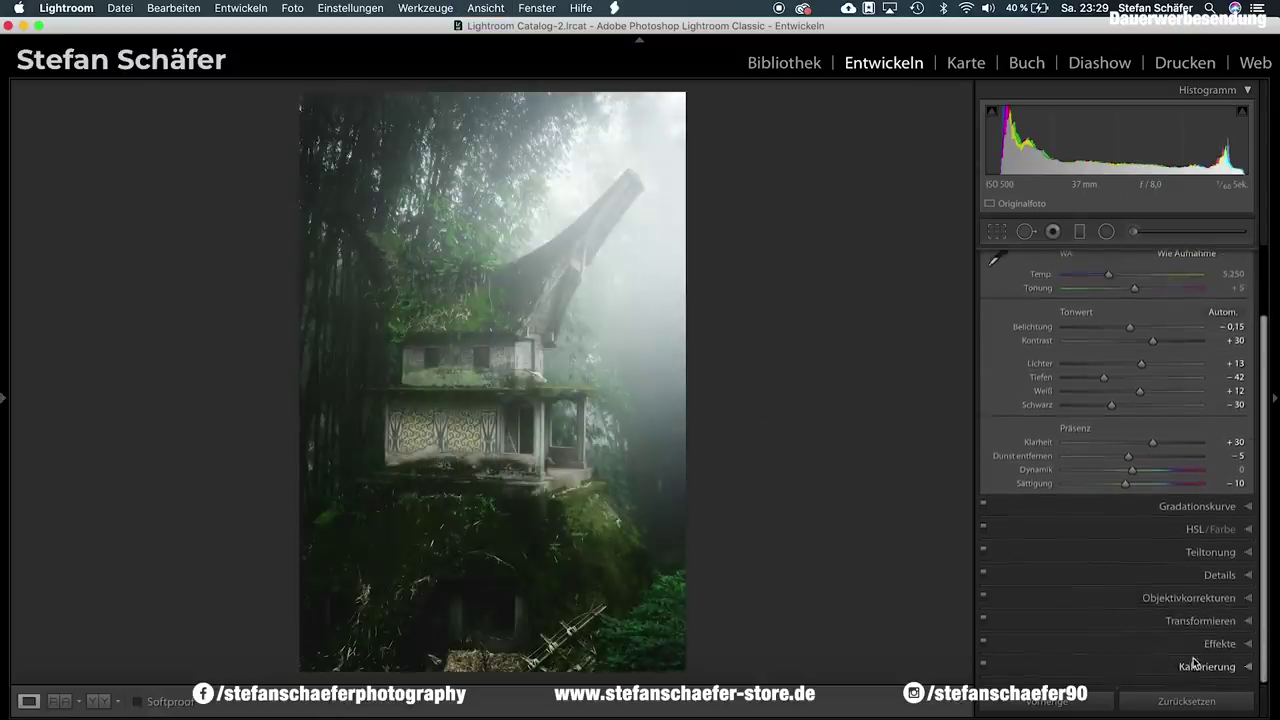
pyautogui.click(1190, 663)
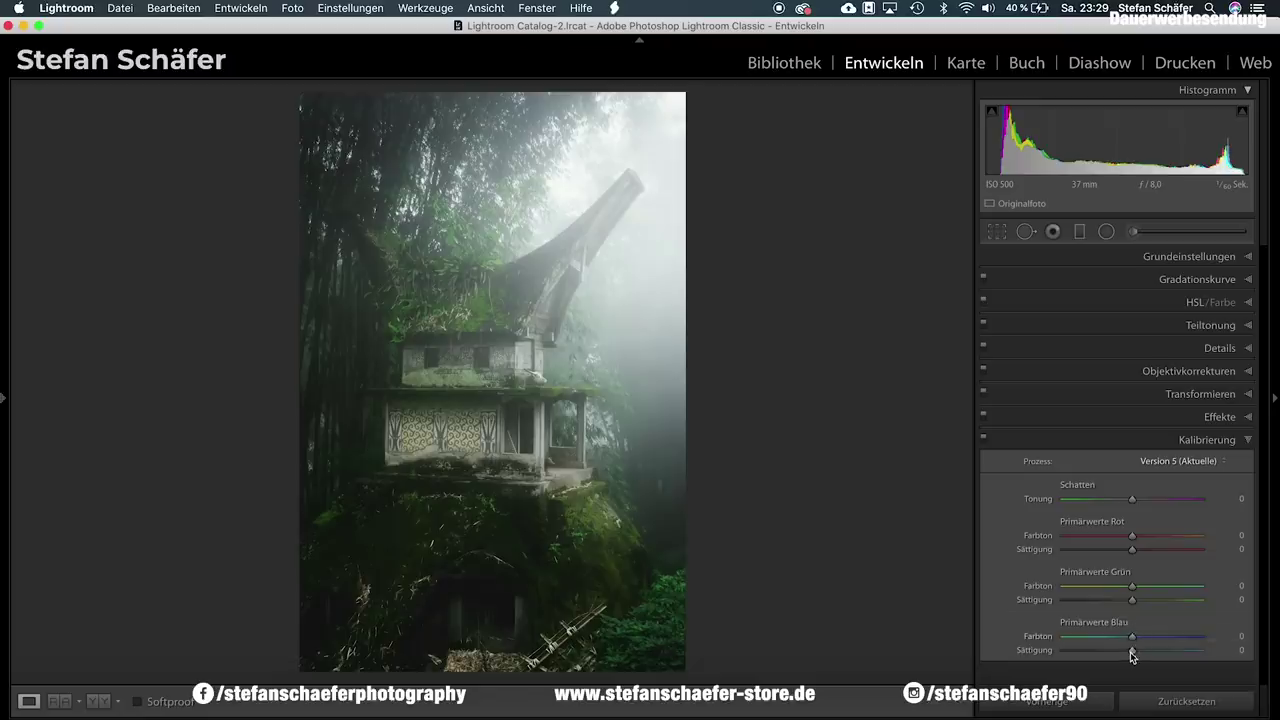
pyautogui.moveTo(1132, 650); pyautogui.dragTo(1166, 650)
pyautogui.moveTo(1166, 653)
pyautogui.mouseDown()
pyautogui.moveTo(1130, 655)
pyautogui.moveTo(1194, 655)
pyautogui.moveTo(1117, 651)
pyautogui.moveTo(1182, 647)
pyautogui.moveTo(1160, 650)
pyautogui.mouseUp()
pyautogui.moveTo(1132, 590)
pyautogui.mouseDown()
pyautogui.moveTo(1103, 590)
pyautogui.moveTo(1186, 590)
pyautogui.moveTo(1144, 602)
pyautogui.mouseUp()
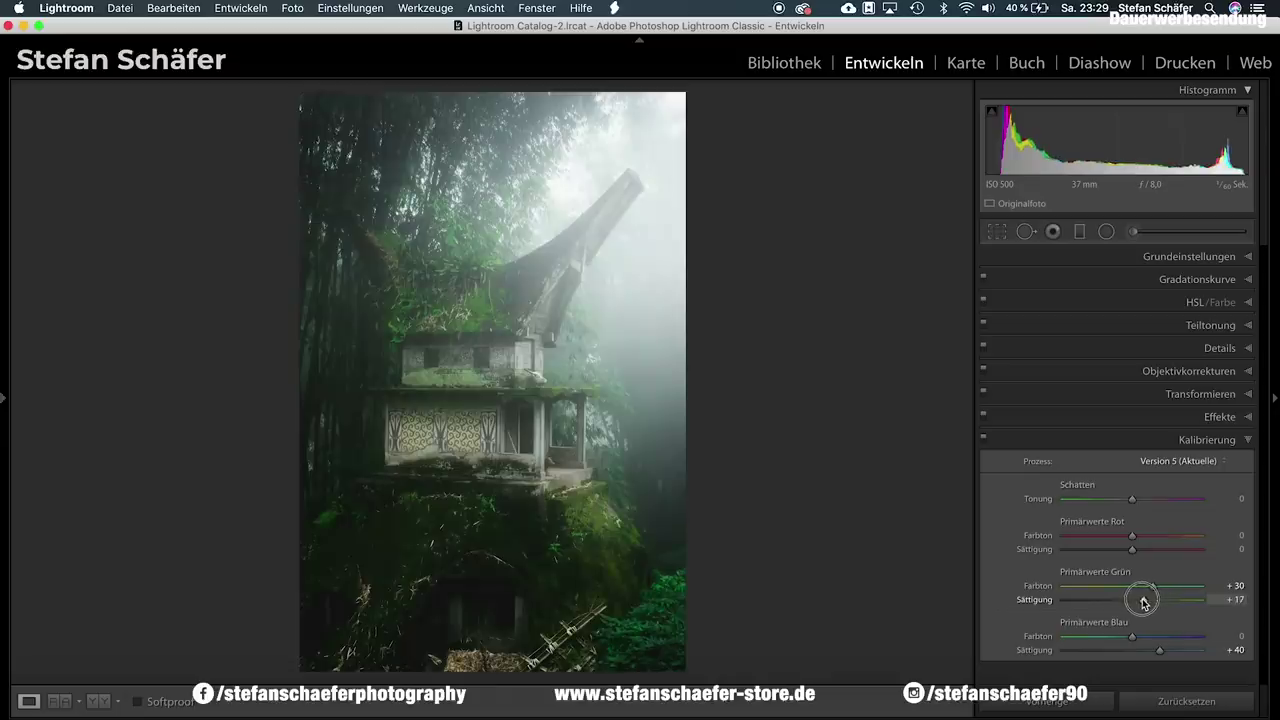
pyautogui.moveTo(1133, 500); pyautogui.dragTo(1124, 507)
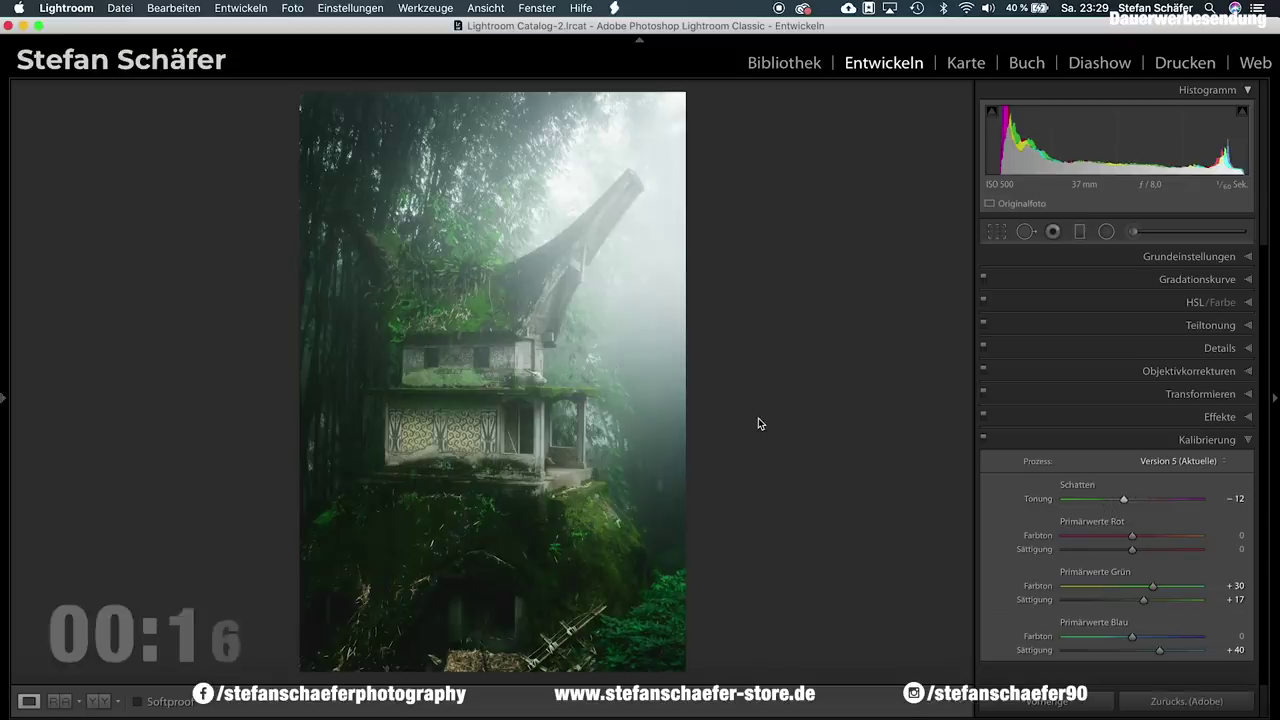
pyautogui.press('\\')
pyautogui.press('\\')
pyautogui.press('\\')
pyautogui.press('\\')
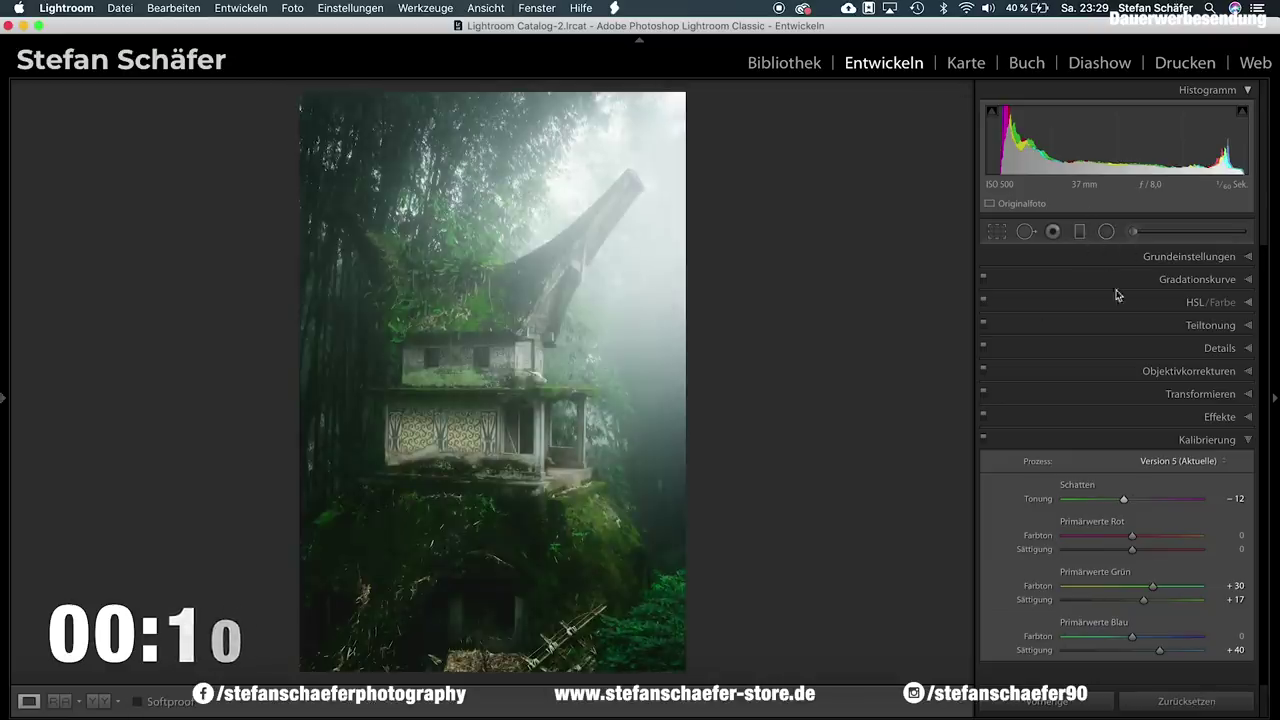
# - Set sharpening Amount to 86 and Masking to 37 in the Details panel
pyautogui.click(1100, 348)
pyautogui.moveTo(1100, 516); pyautogui.dragTo(1142, 516)
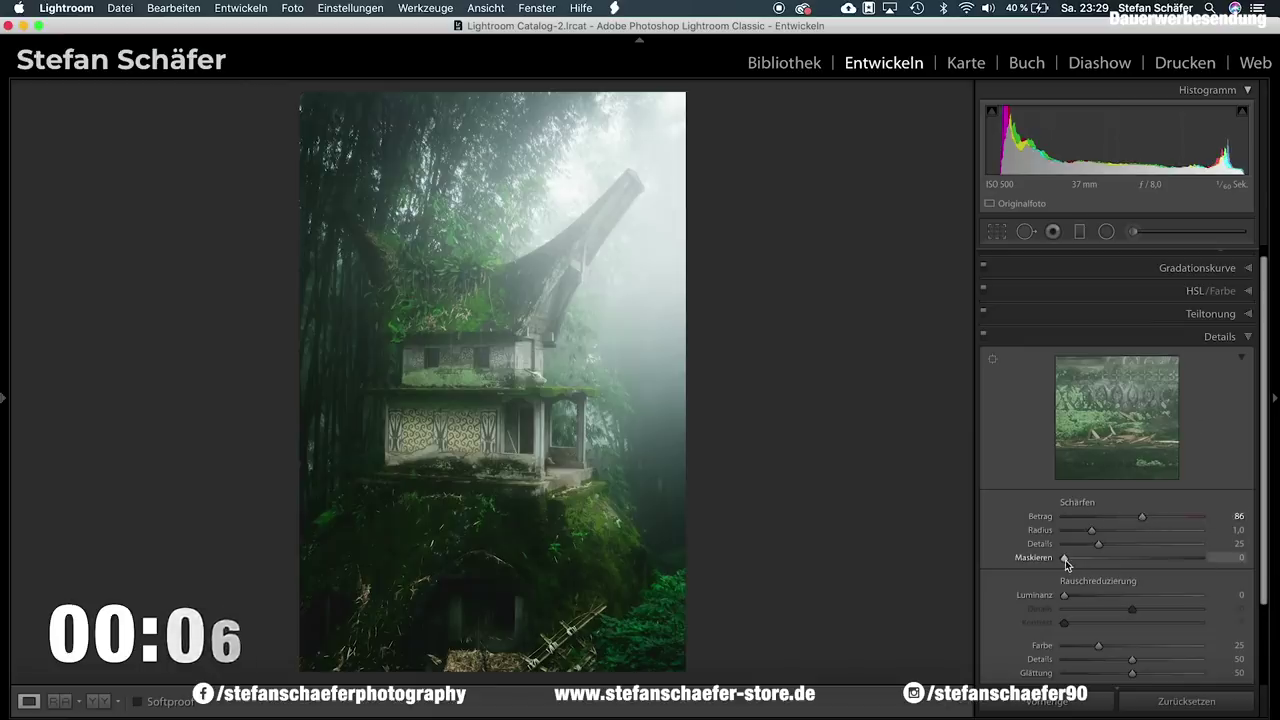
pyautogui.moveTo(1064, 557); pyautogui.dragTo(1115, 557)
# - Darken the photo's edges with a vignette amount of −20 in the Effects panel
pyautogui.scroll(-2, 1128, 612)
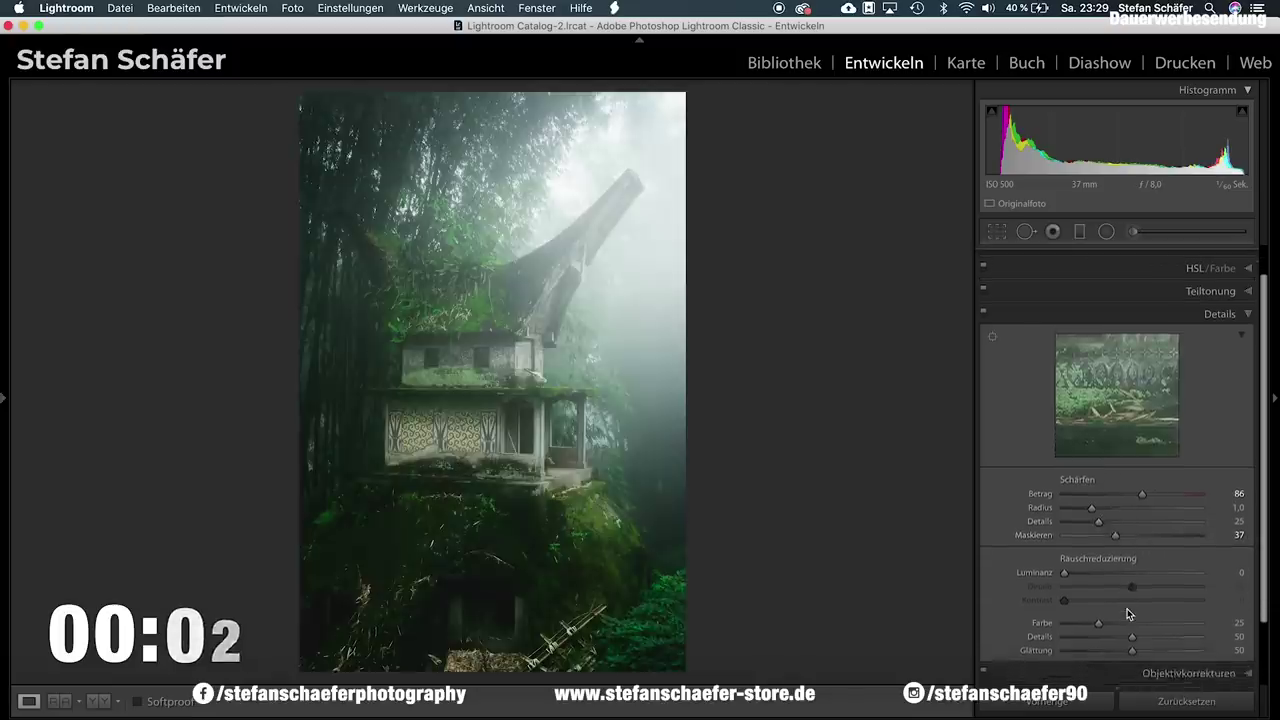
pyautogui.scroll(-2, 1130, 610)
pyautogui.scroll(-1, 1128, 611)
pyautogui.click(1176, 668)
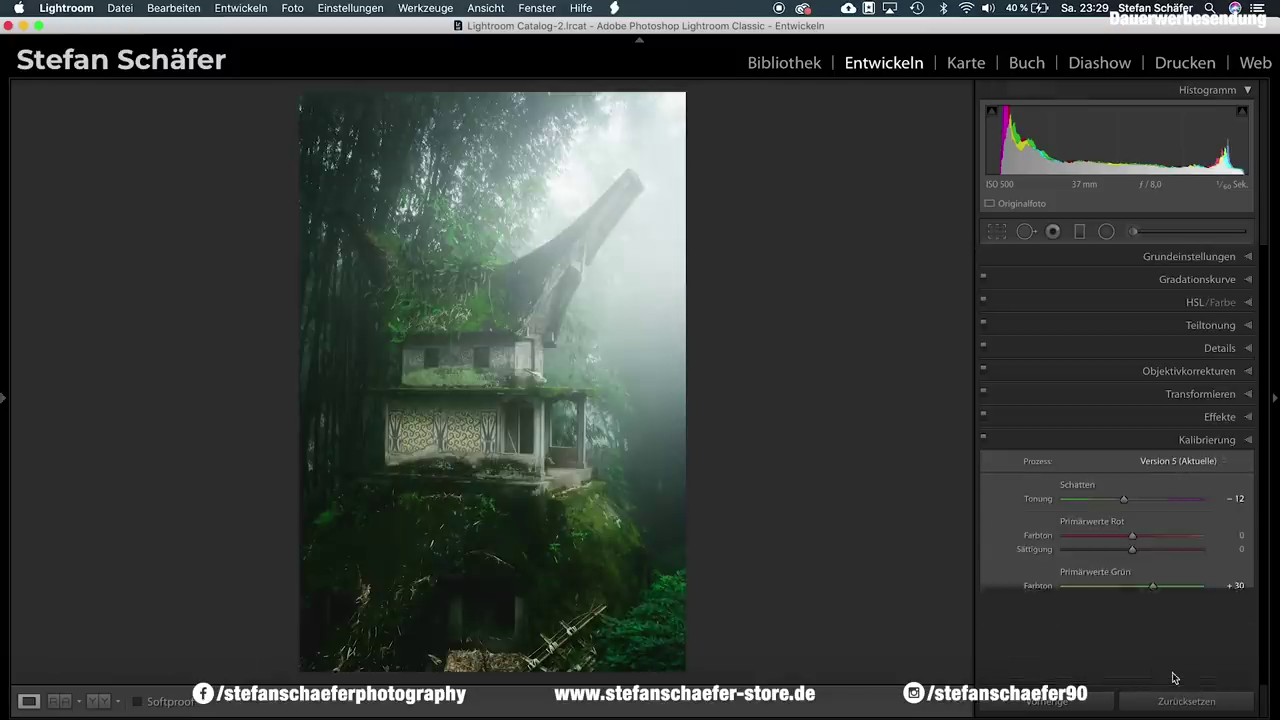
pyautogui.click(1215, 416)
pyautogui.moveTo(1125, 466); pyautogui.dragTo(1118, 467)
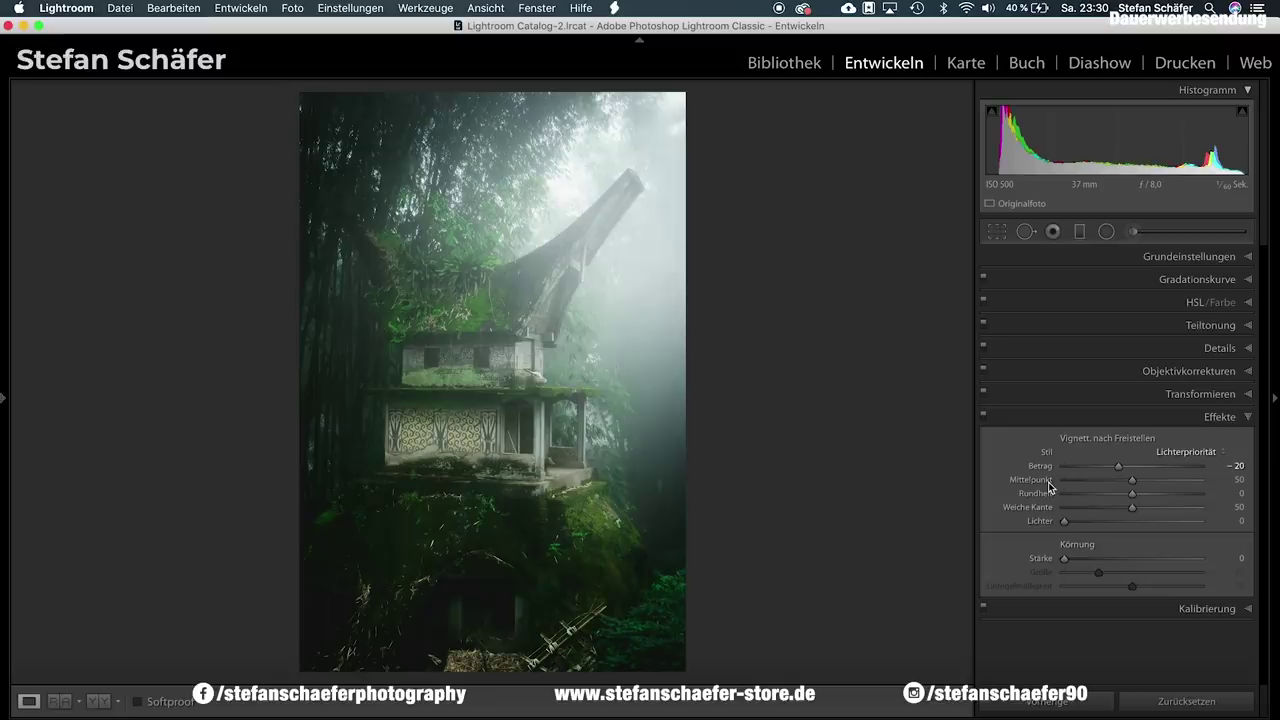
pyautogui.press('\\')
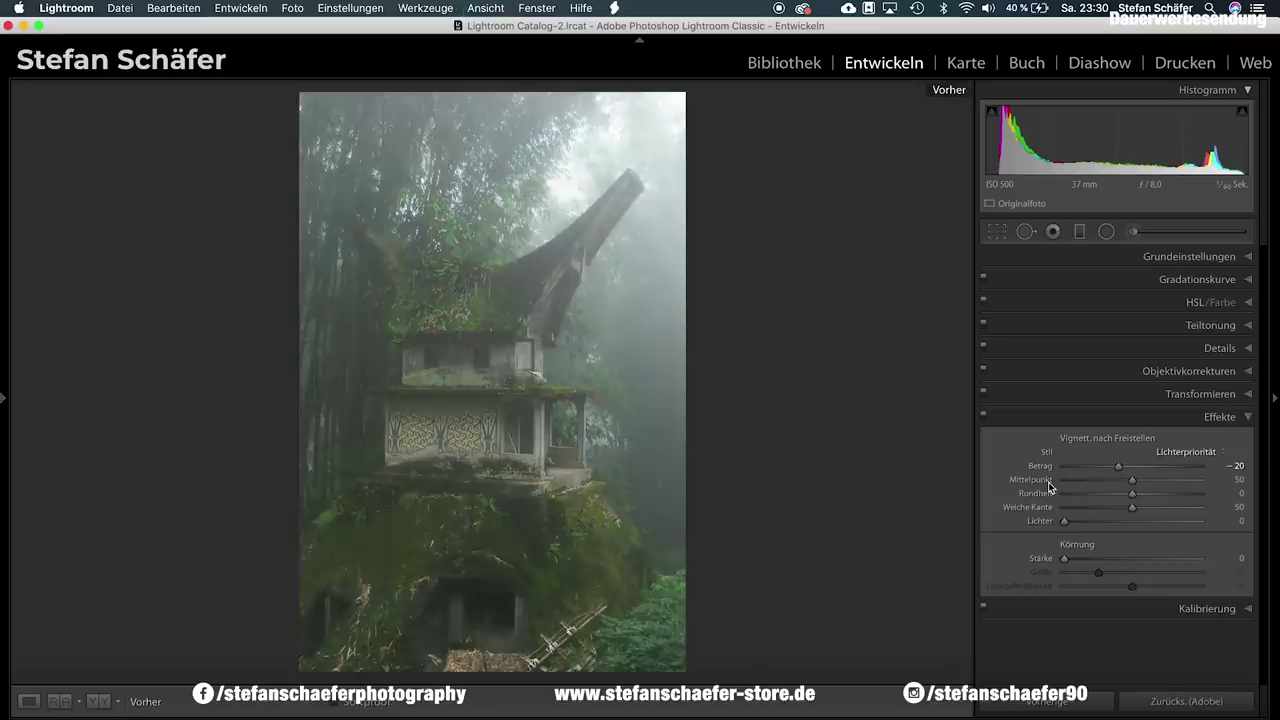
pyautogui.press('\\')
pyautogui.press('\\')
pyautogui.press('\\')
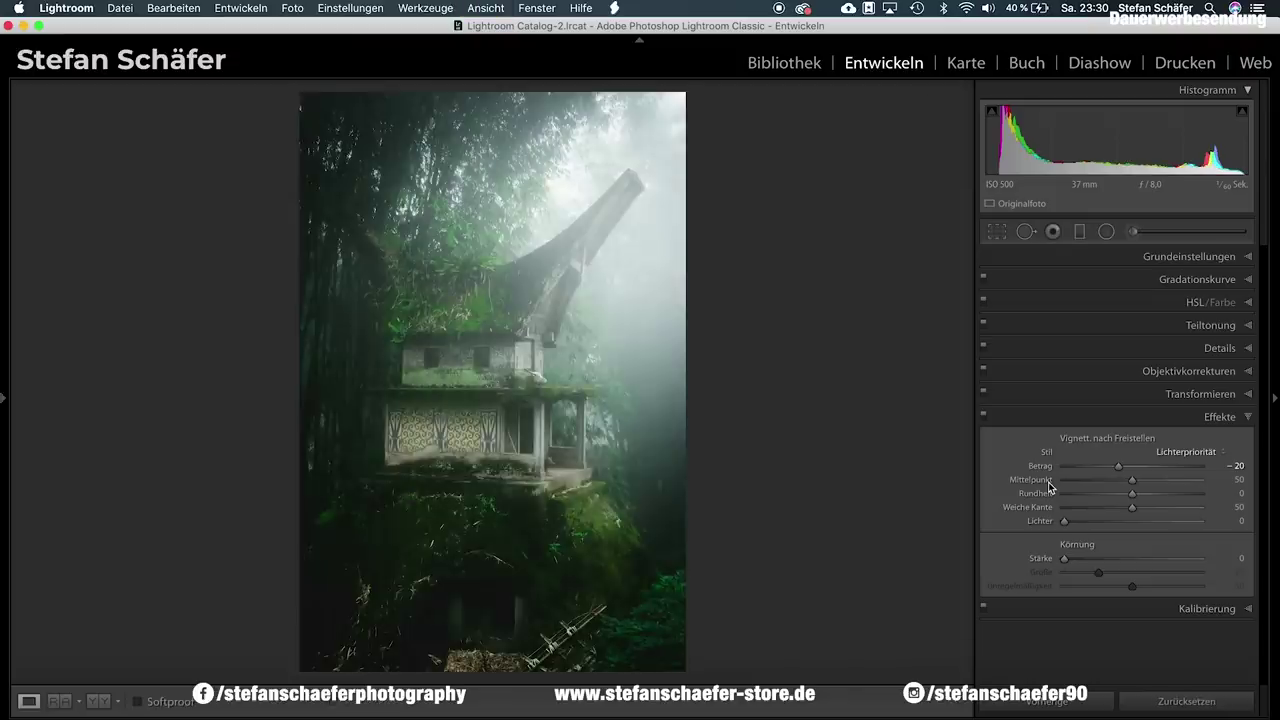